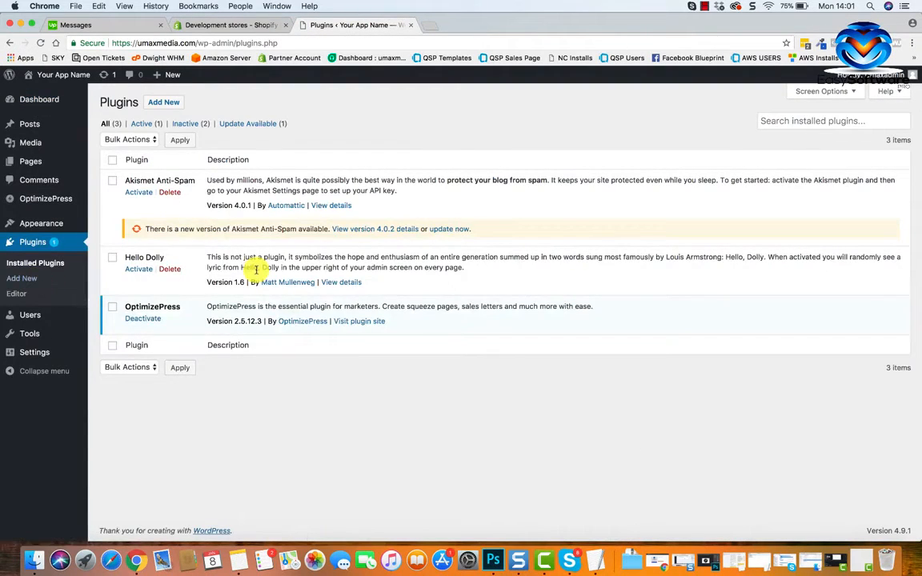
Search the plugin directory for "contact", and install and activate Contact Form 7.
click(161, 106)
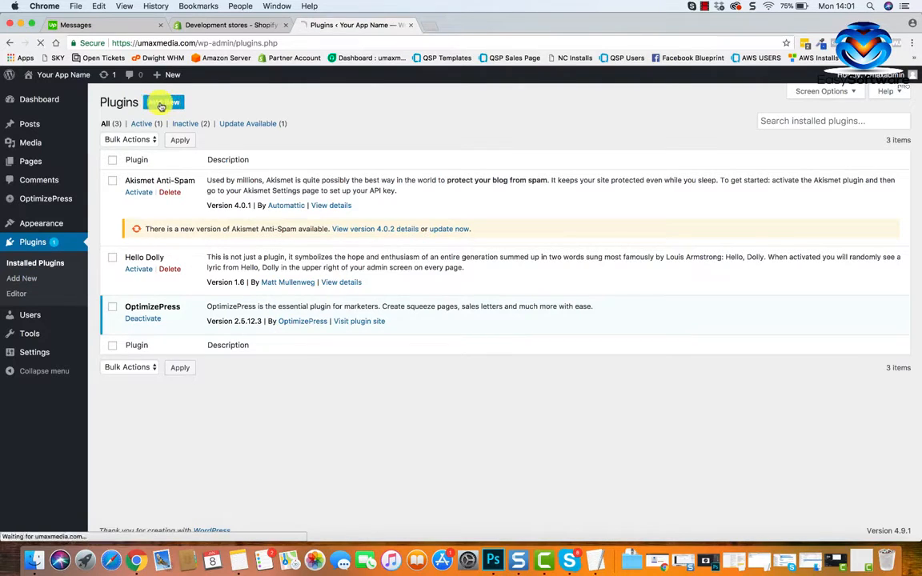
click(769, 137)
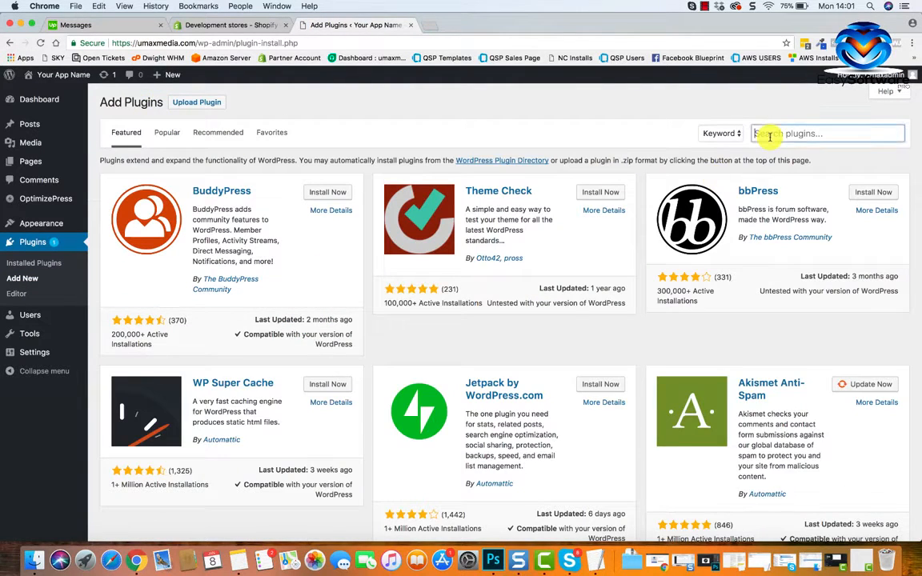
text(contact)
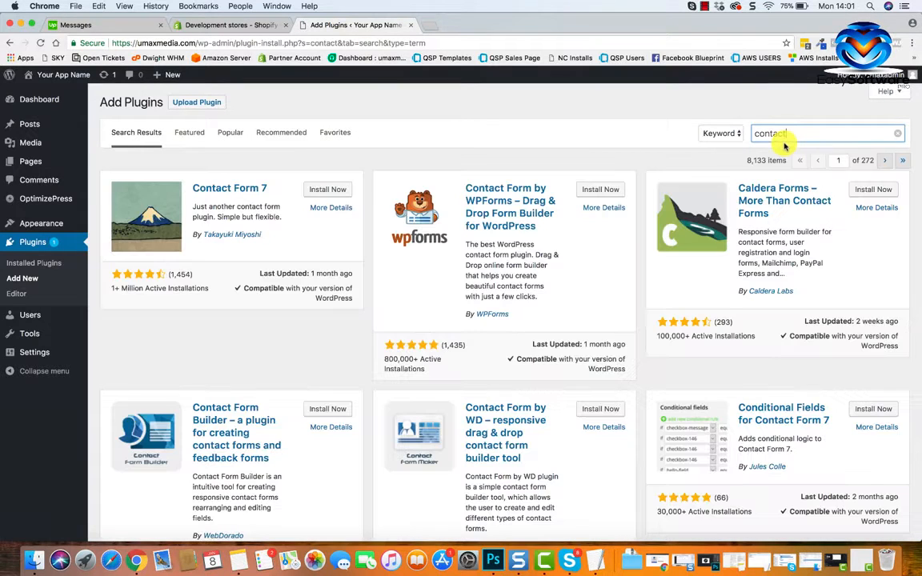
click(329, 192)
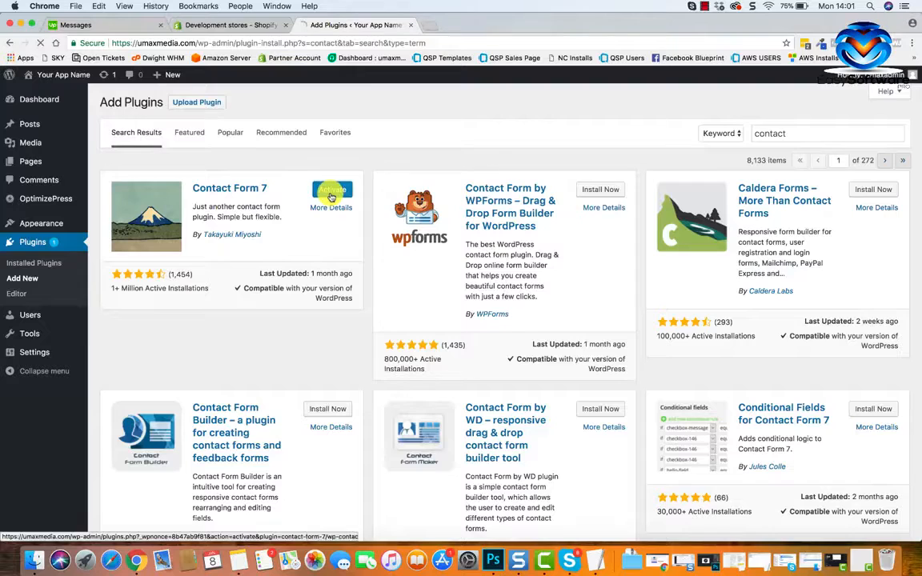
click(332, 192)
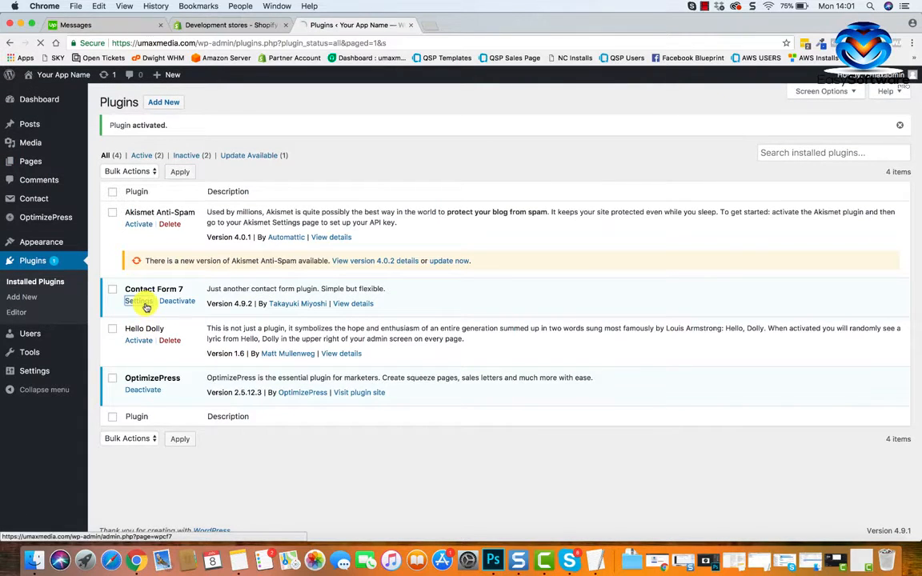
Open Contact form 1 for editing from the Contact Form 7 settings and review the fields in its form template.
click(144, 304)
mouse_move(142, 322)
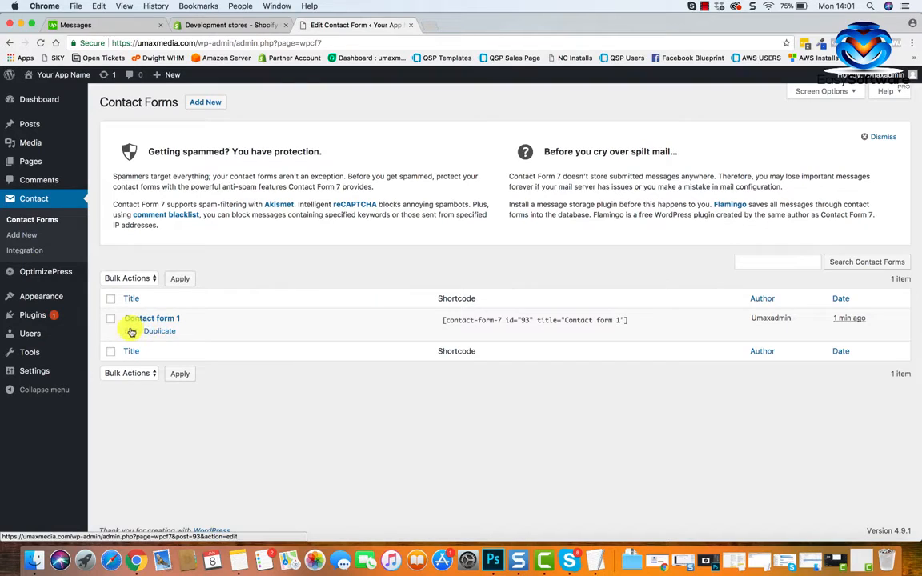
click(131, 332)
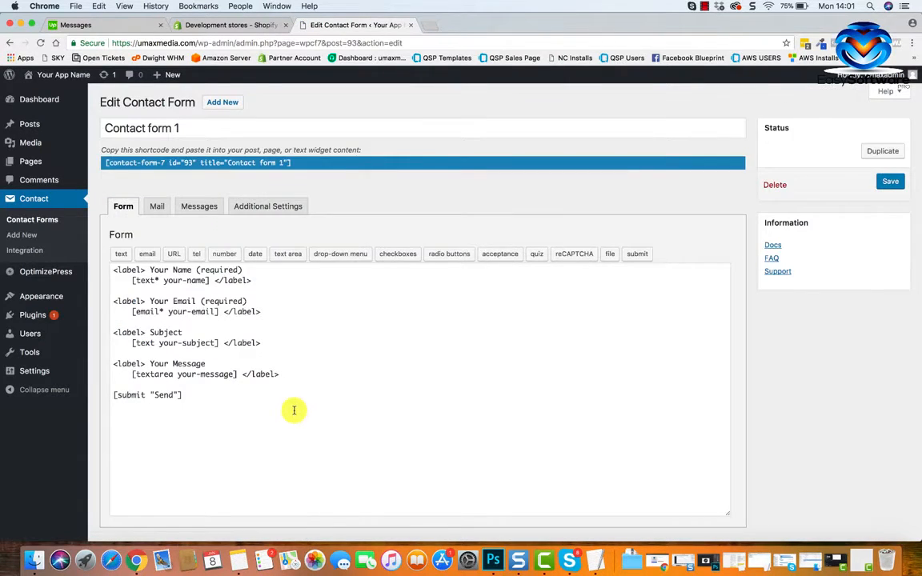
scroll(294, 411, down, 1)
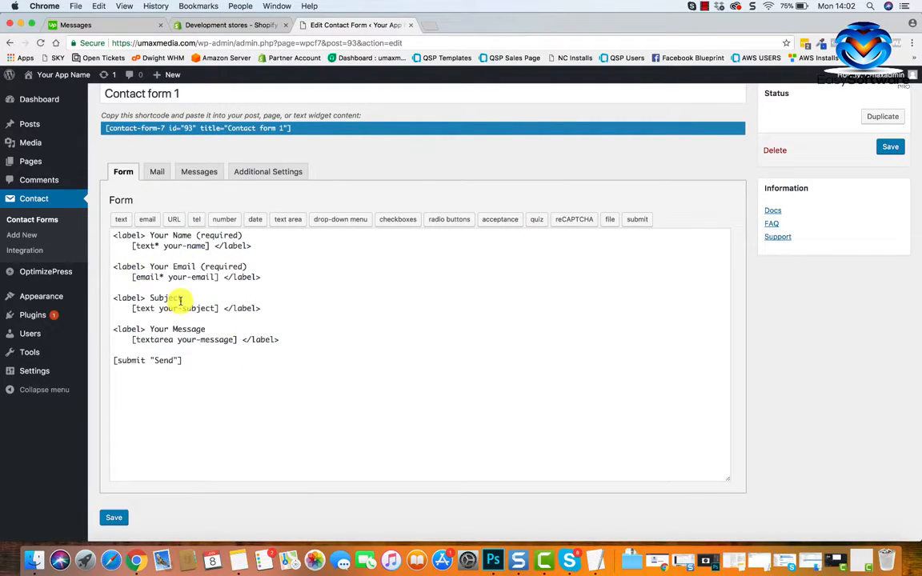
scroll(253, 397, up, 1)
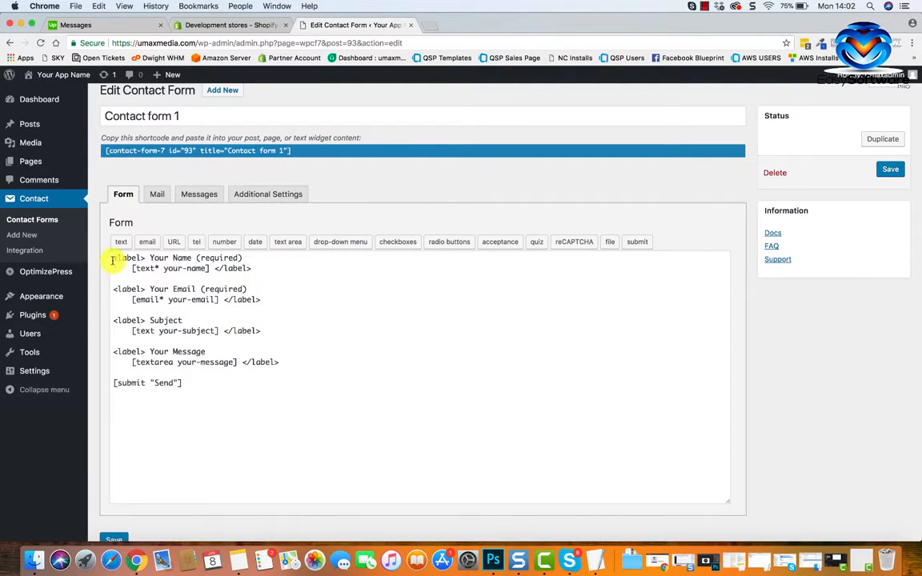
drag(112, 259, 271, 278)
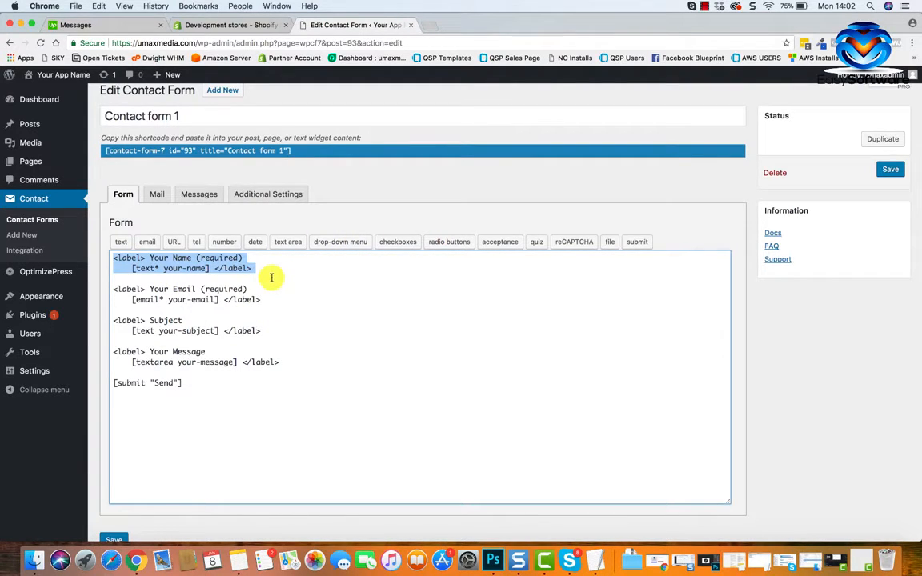
click(271, 278)
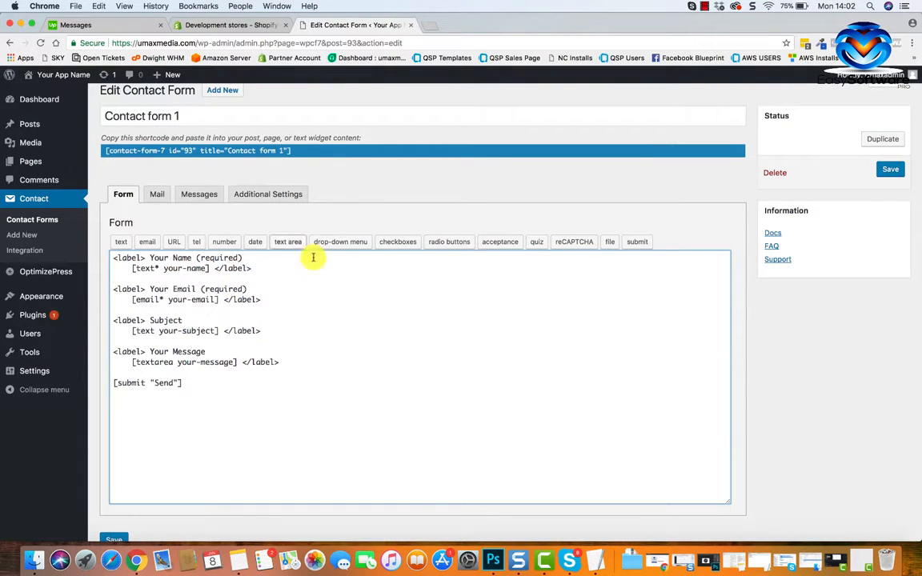
Insert a radio buttons tag with the generator's default settings between the message field and the submit tag.
click(280, 362)
key(Return)
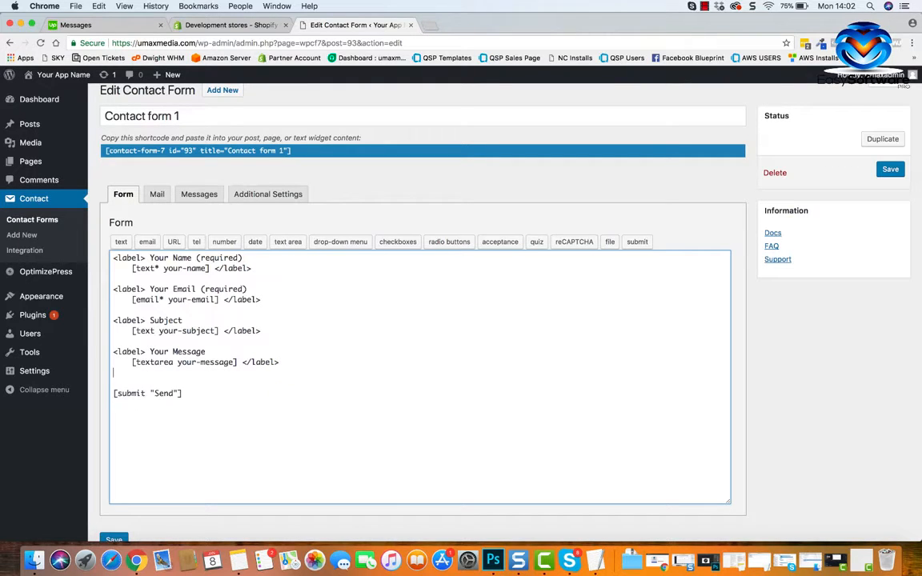
key(Return)
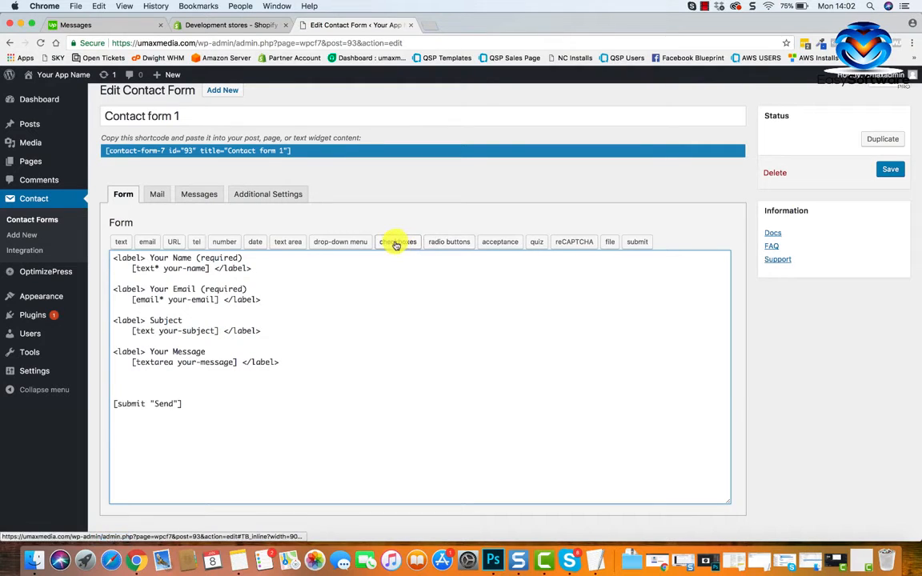
click(457, 244)
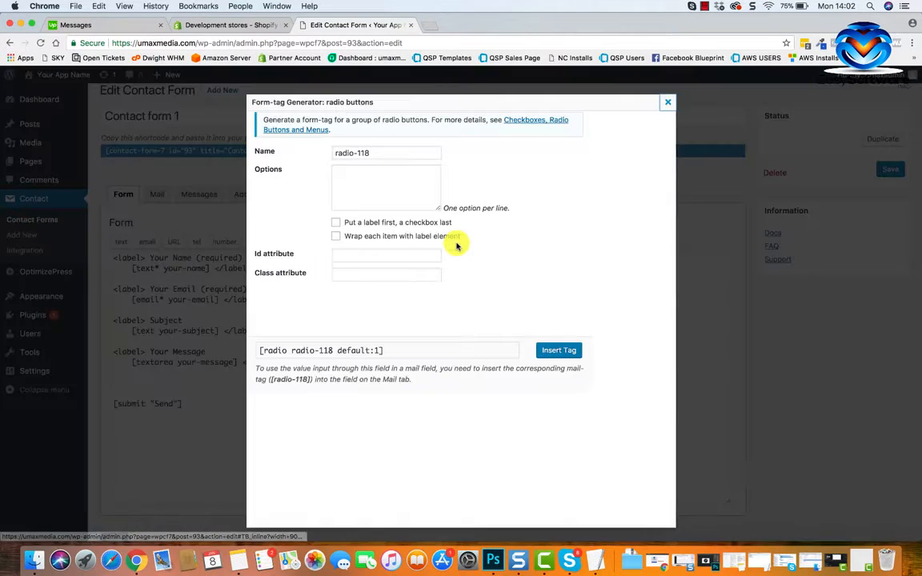
click(548, 350)
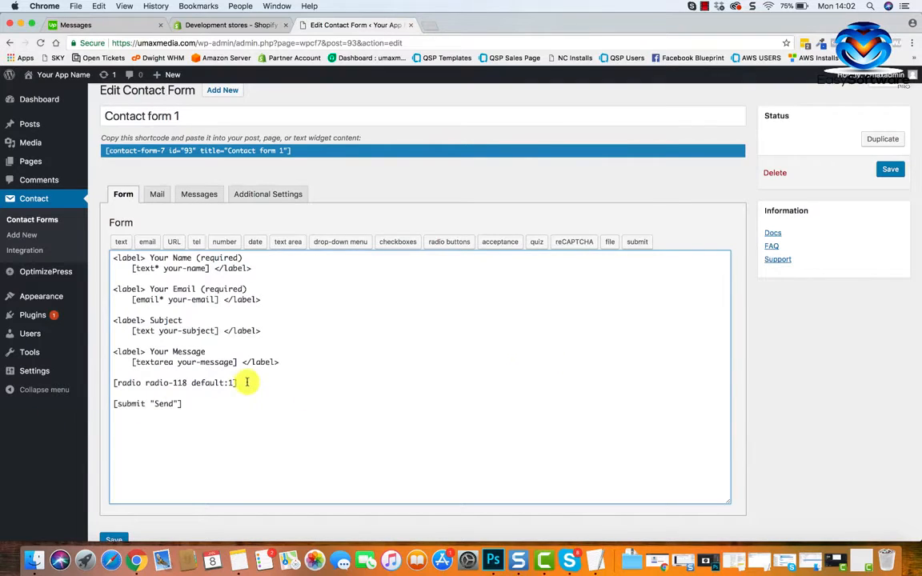
Delete the radio buttons tag and the extra blank lines above the submit tag.
drag(241, 383, 112, 387)
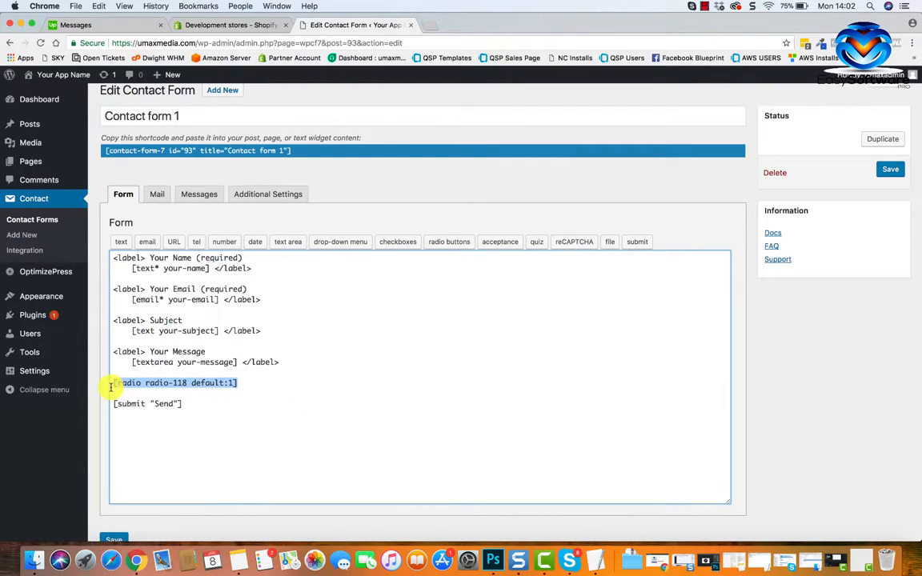
key(BackSpace)
key(BackSpace)
key(BackSpace)
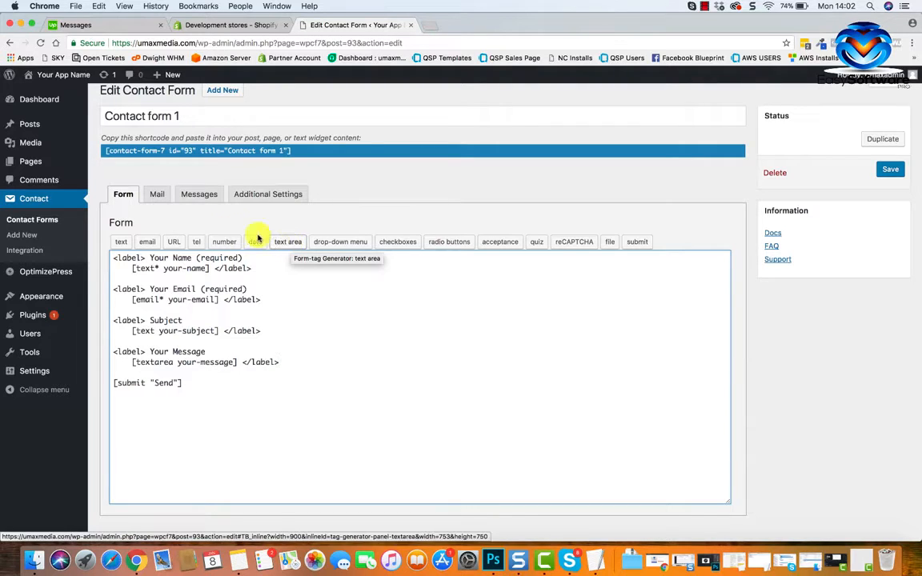
Show the contact form's mail settings and select the whole recipient address in the To field.
click(163, 200)
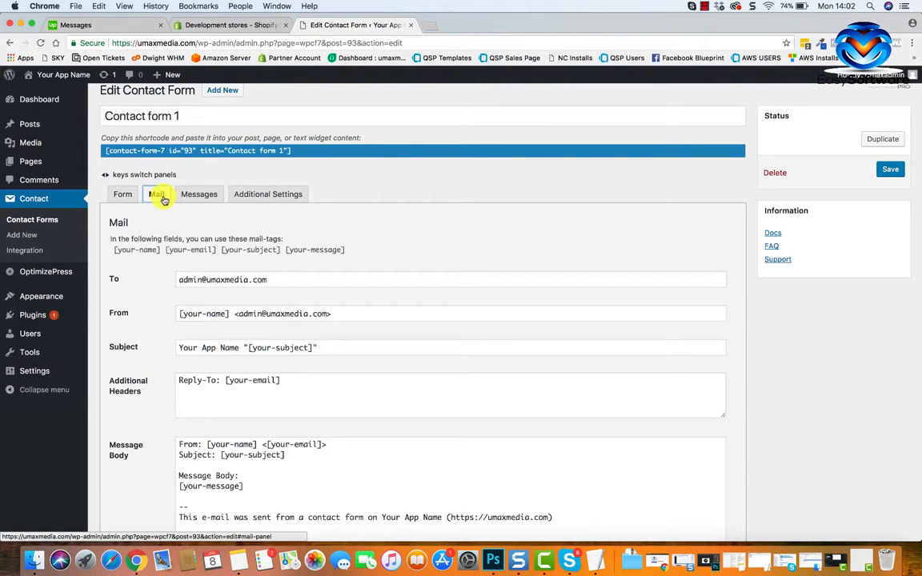
scroll(238, 304, down, 2)
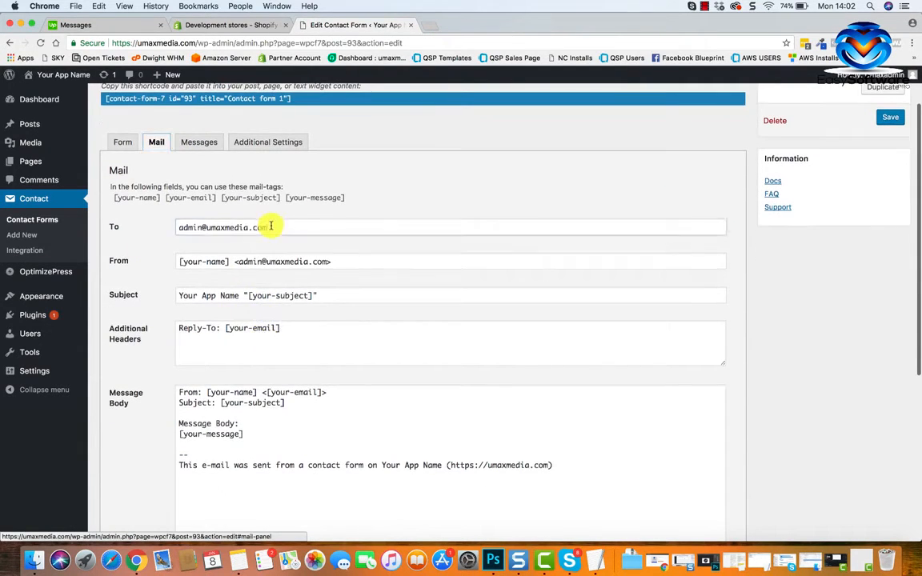
drag(270, 228, 169, 228)
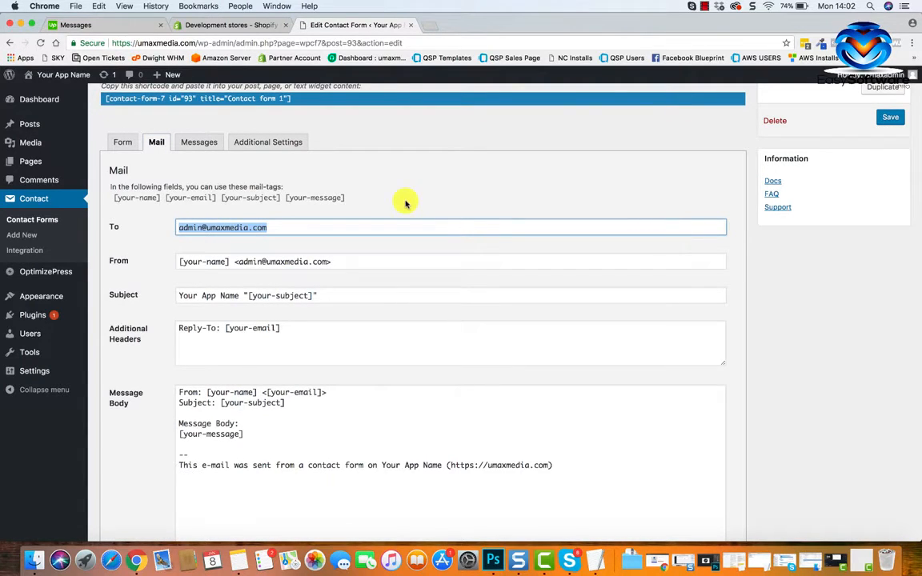
Open the Your App Freshdesk admin home page in a new browser tab.
click(429, 25)
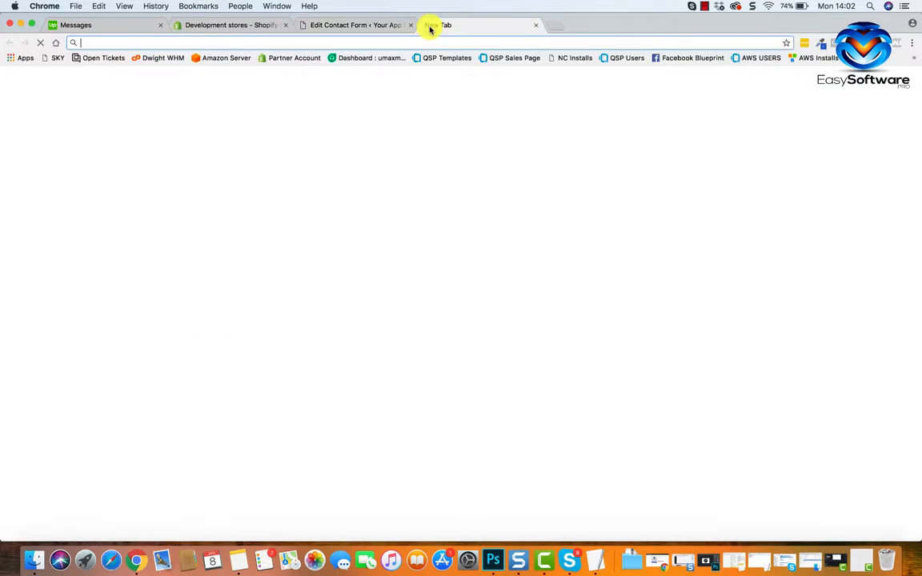
text(you)
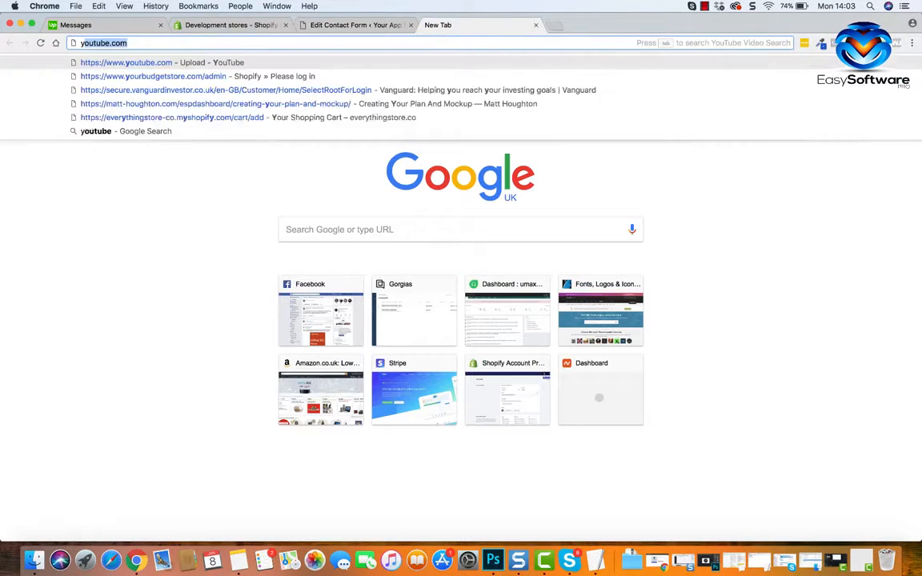
text(appi)
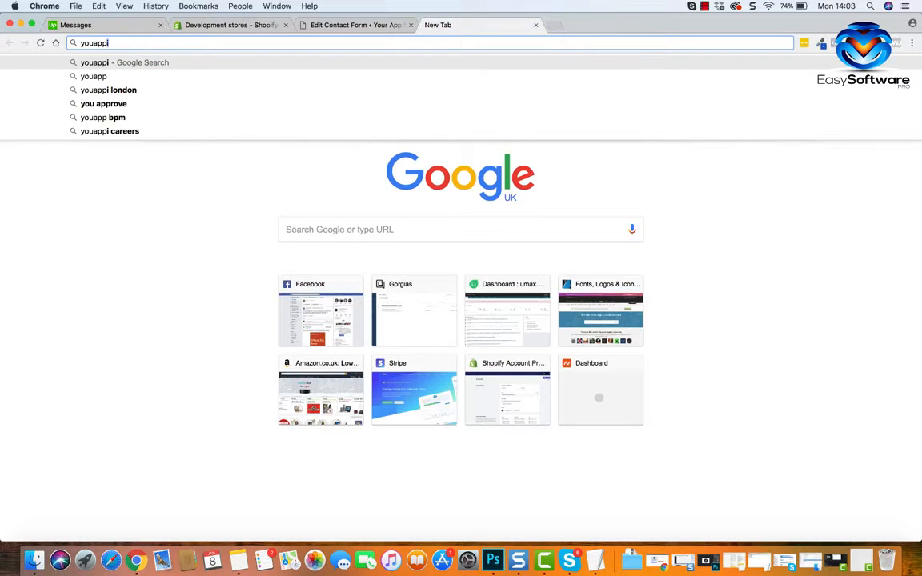
key(BackSpace)
key(BackSpace)
key(BackSpace)
key(BackSpace)
text(rbudgetstore.com/admin)
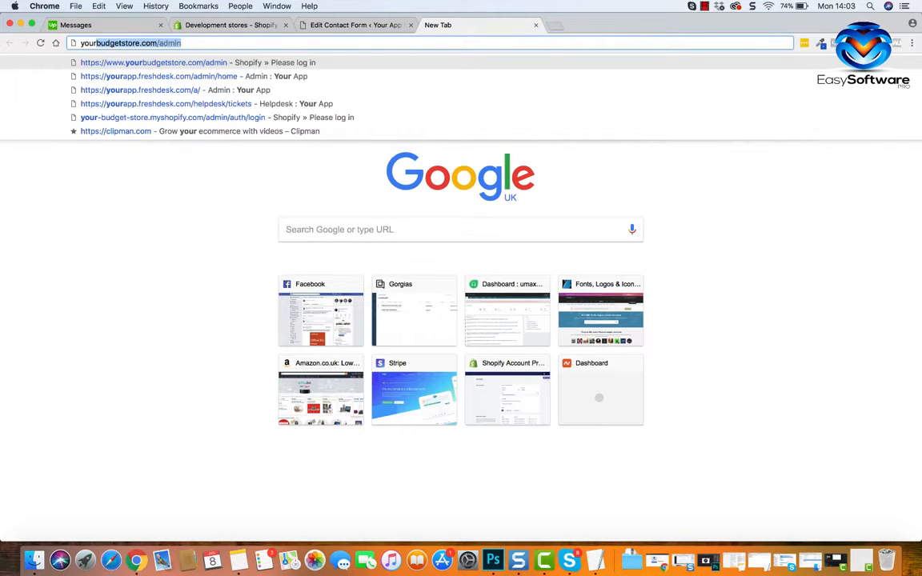
click(356, 78)
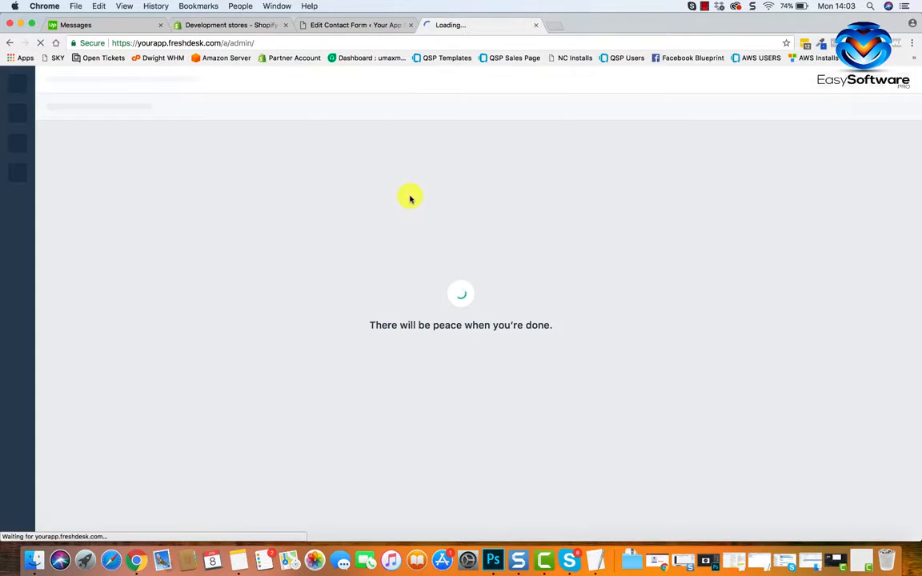
Return to the WordPress contact form and replace the To recipient with the support e-mail address.
click(360, 25)
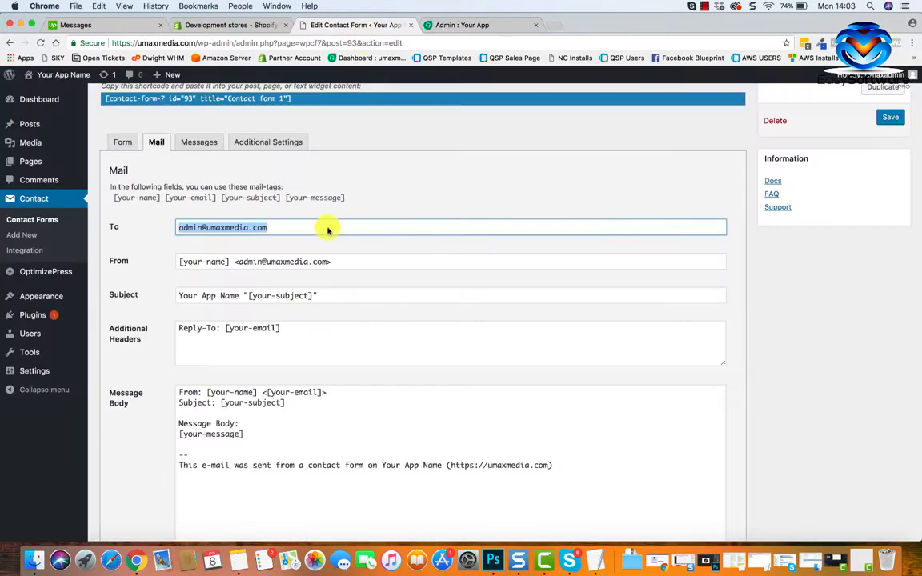
text(support)
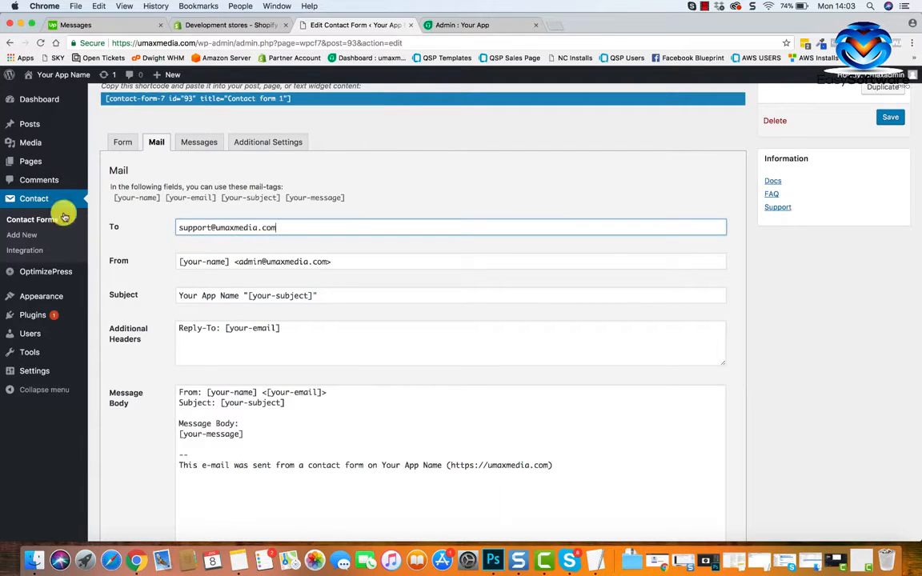
text(m)
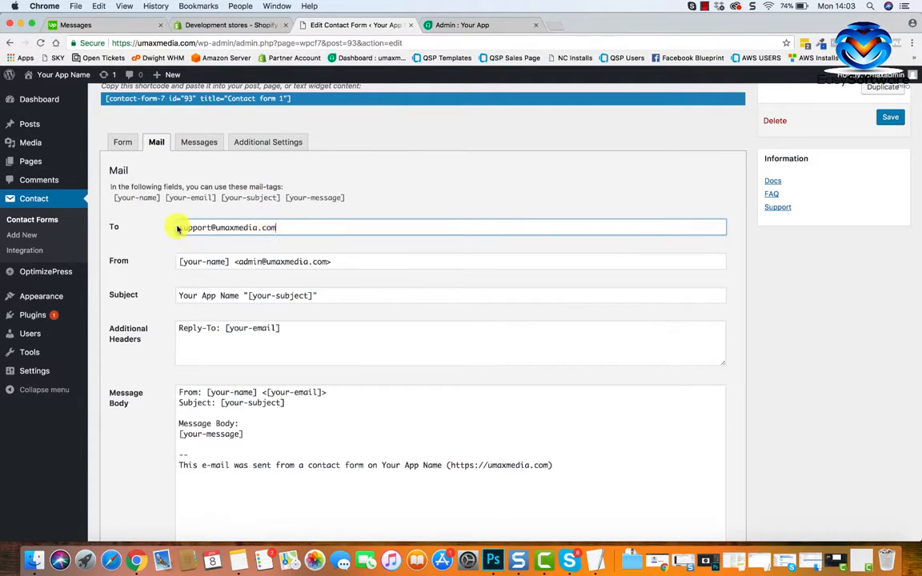
Review the remaining mail settings and message body template, along with the form's response messages.
scroll(205, 285, down, 2)
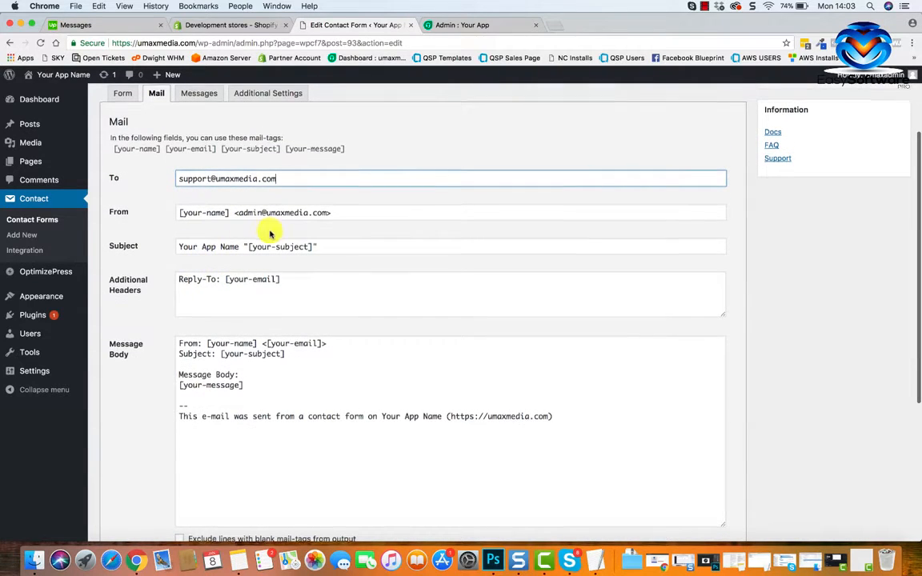
scroll(248, 236, down, 1)
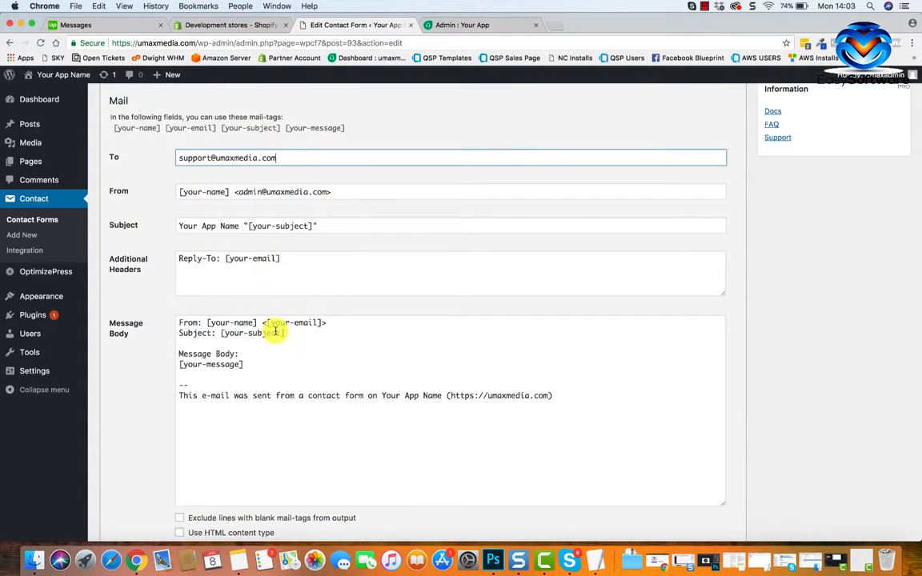
scroll(274, 325, down, 2)
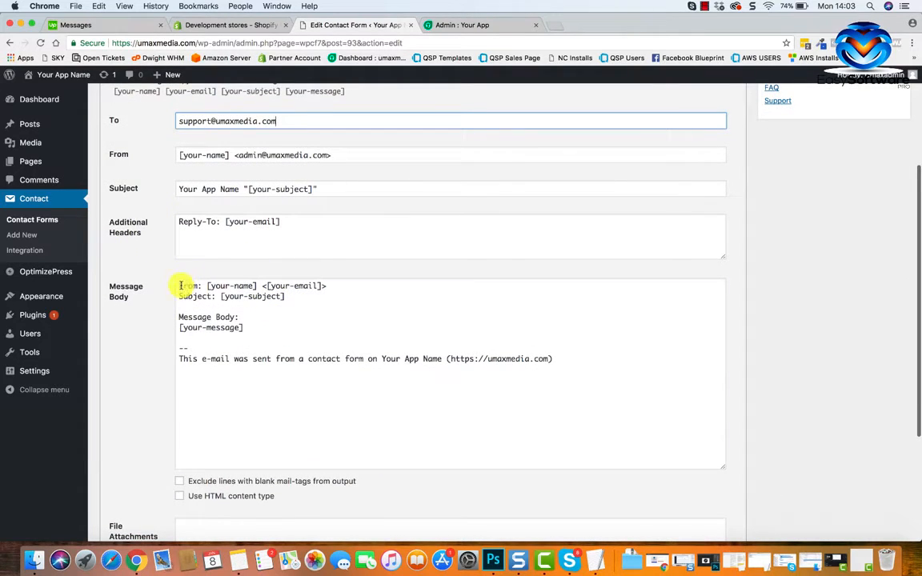
drag(180, 285, 582, 358)
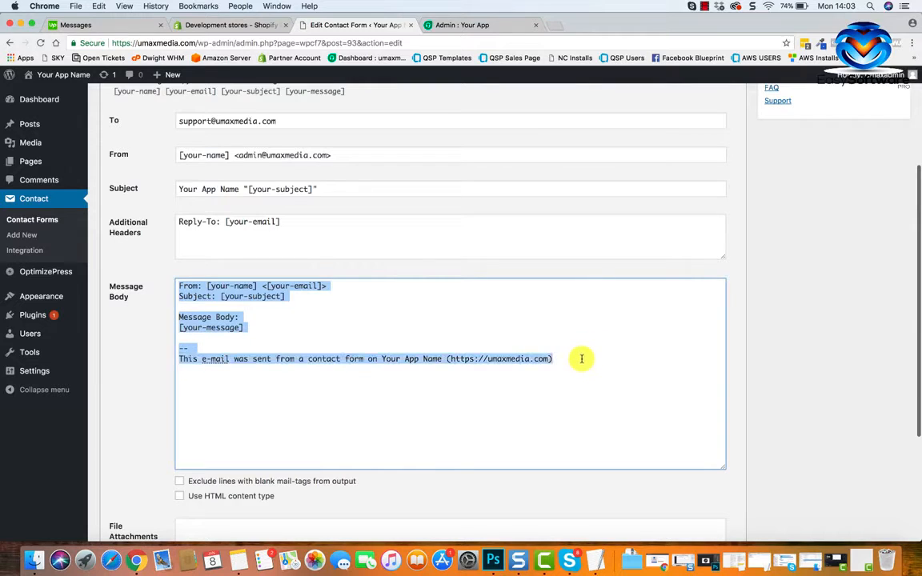
scroll(381, 366, down, 1)
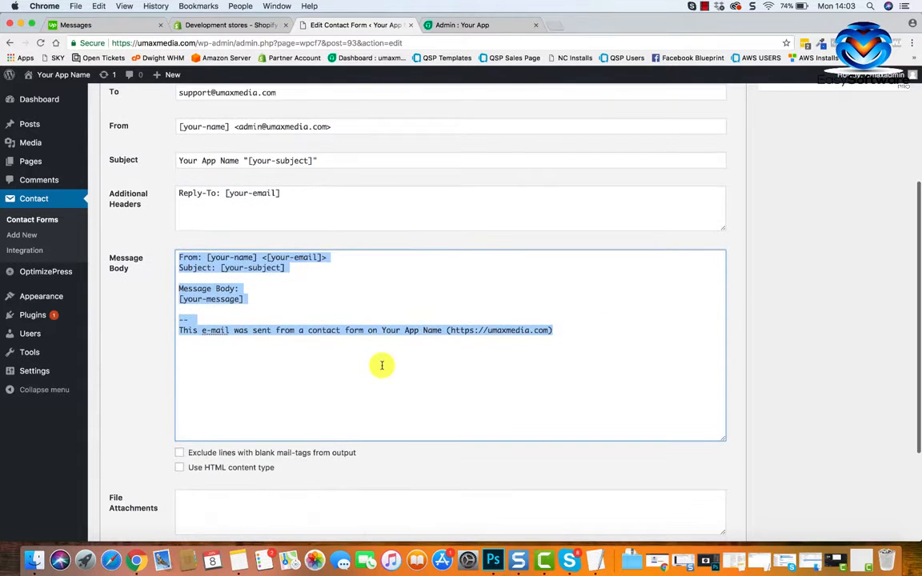
scroll(381, 366, up, 6)
click(210, 209)
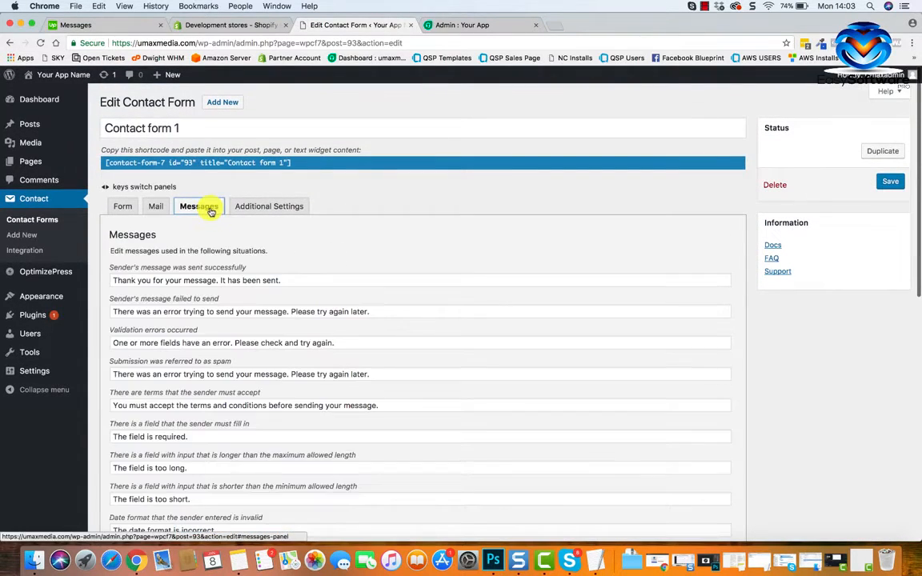
scroll(288, 411, down, 4)
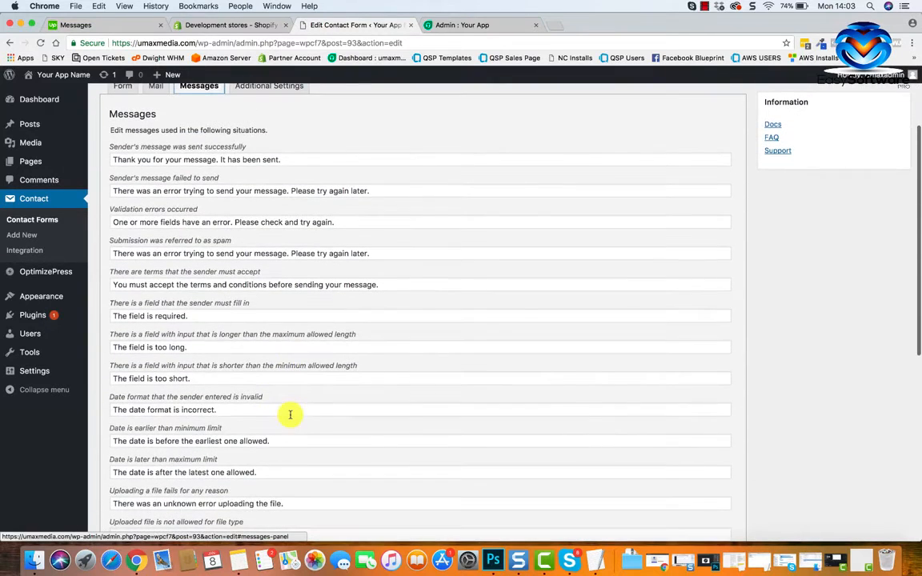
Save the contact form, check the To recipient in its mail settings, and return to the response messages.
scroll(291, 414, up, 4)
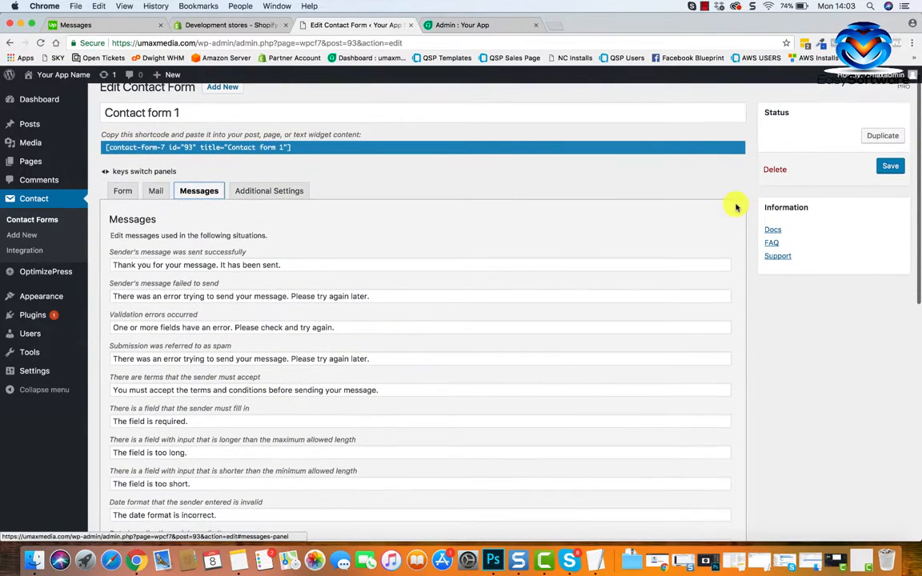
click(883, 168)
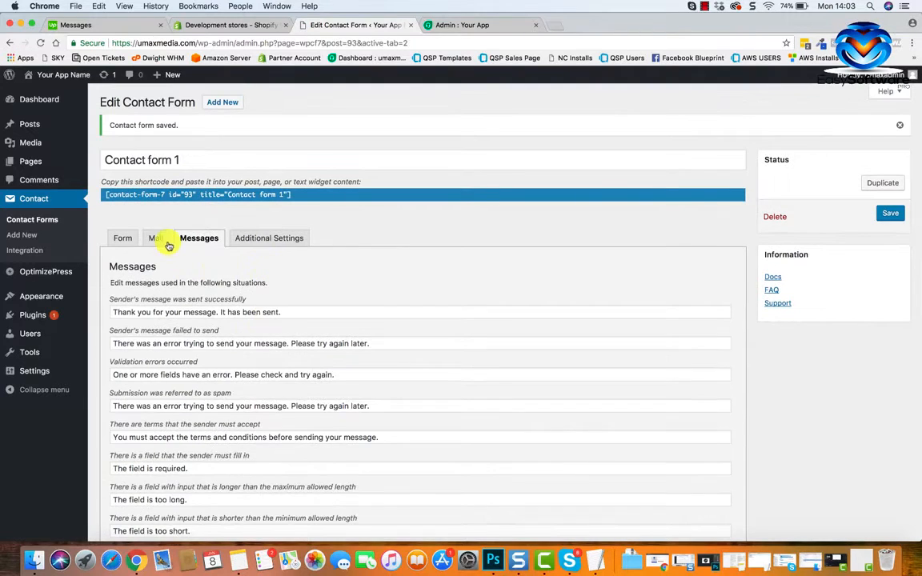
click(156, 238)
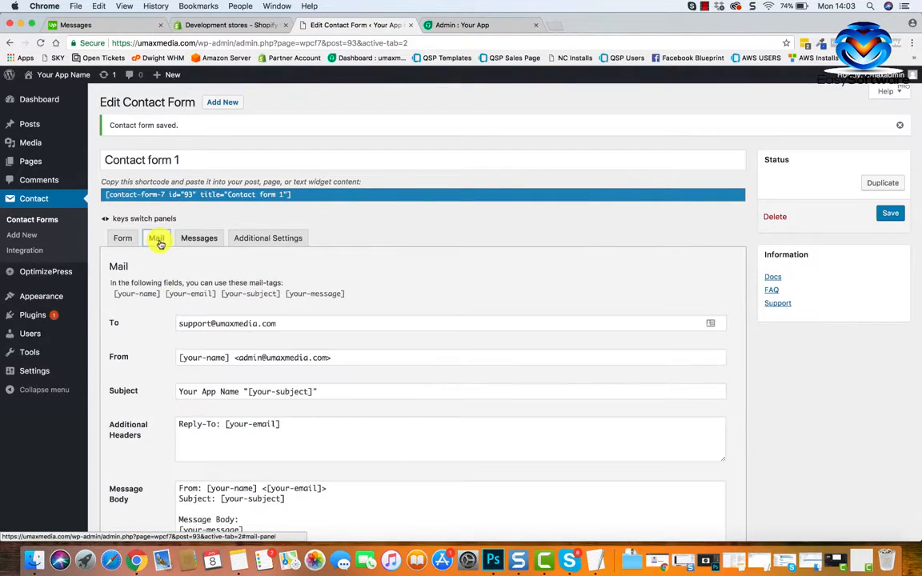
drag(269, 324, 181, 323)
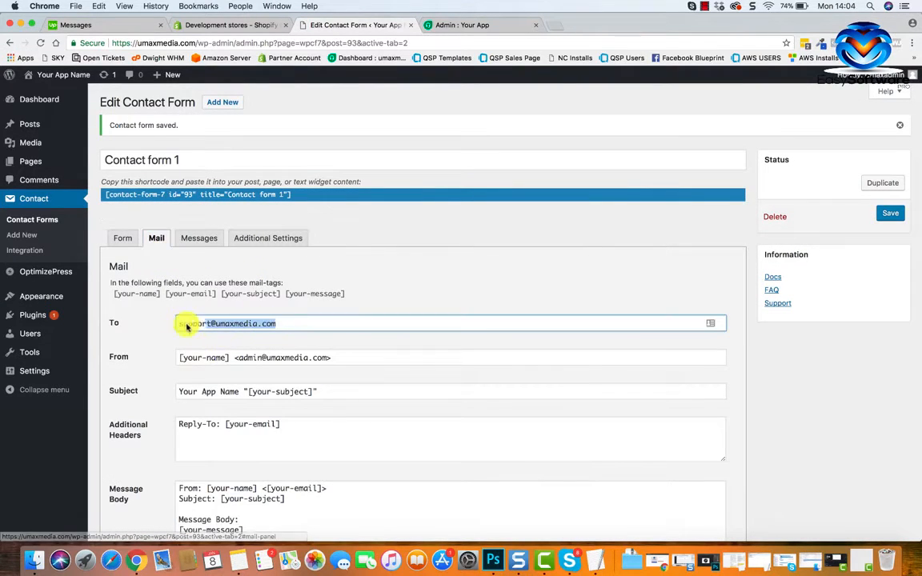
click(213, 239)
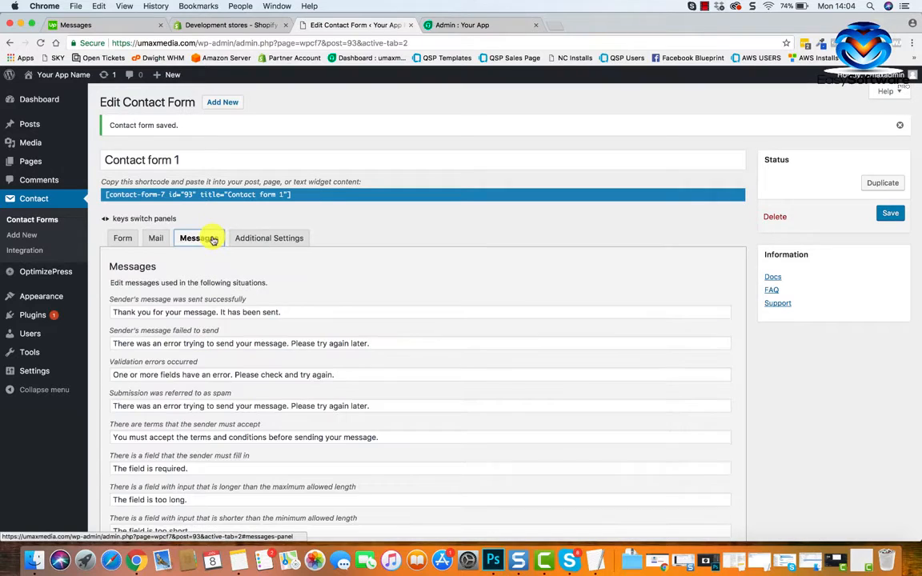
Copy the full shortcode of Contact form 1.
scroll(278, 314, down, 1)
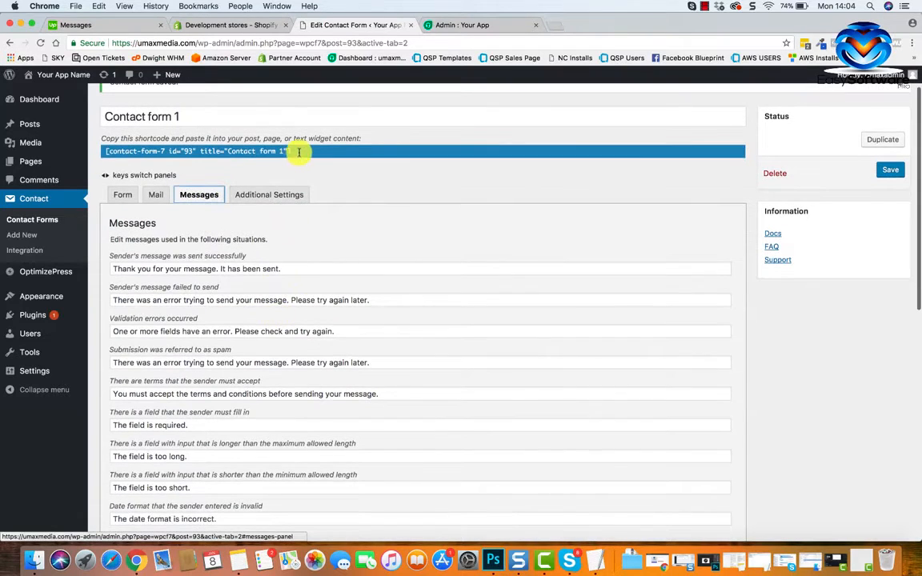
drag(299, 148, 219, 148)
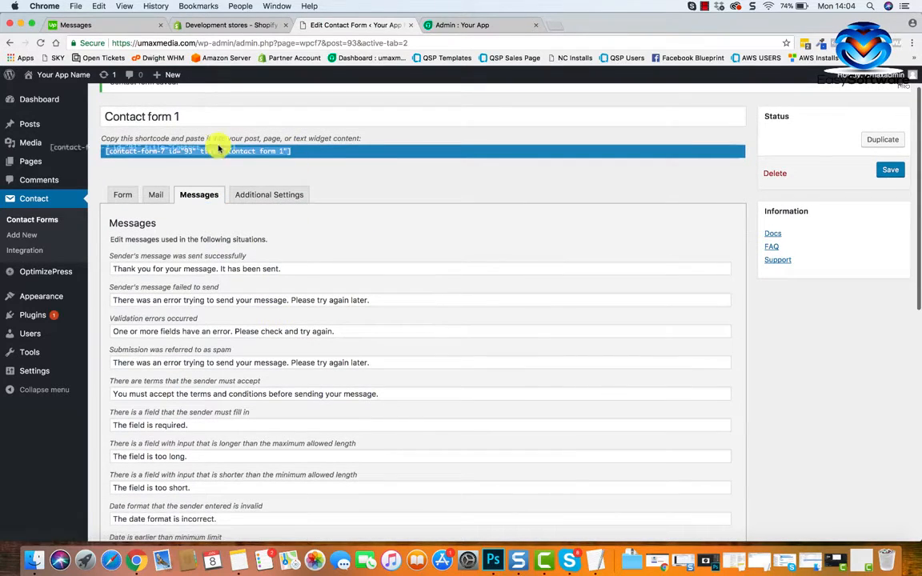
right_click(288, 152)
click(319, 171)
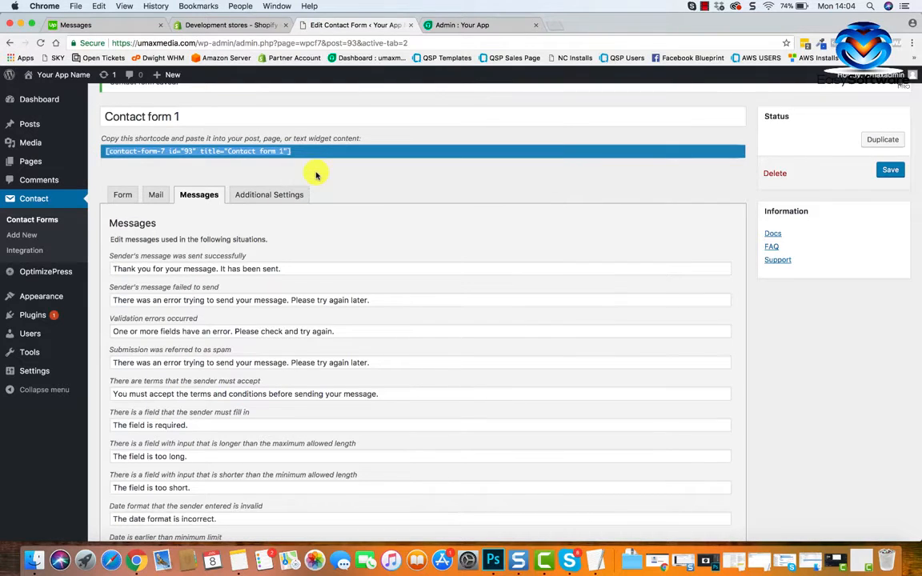
List the site's pages and open the support page in the LiveEditor.
scroll(253, 168, up, 1)
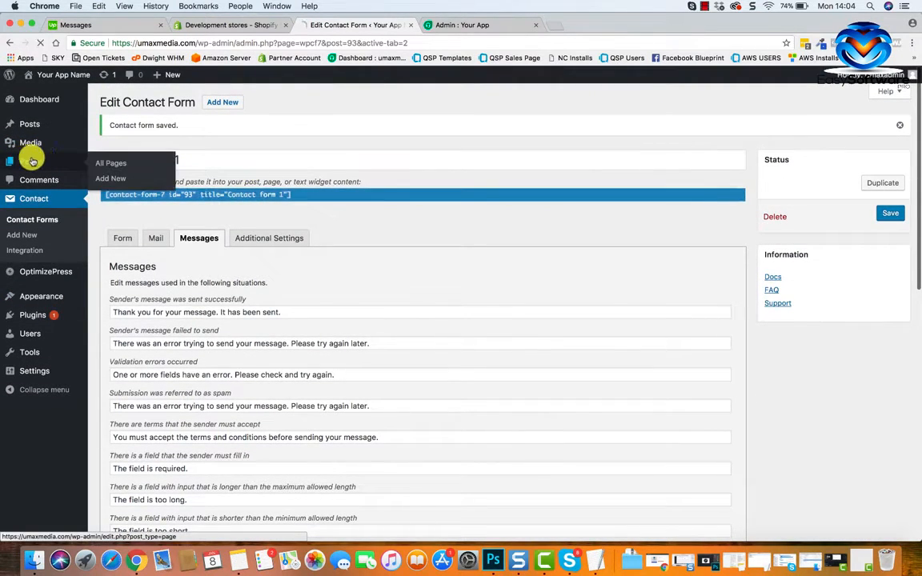
click(31, 162)
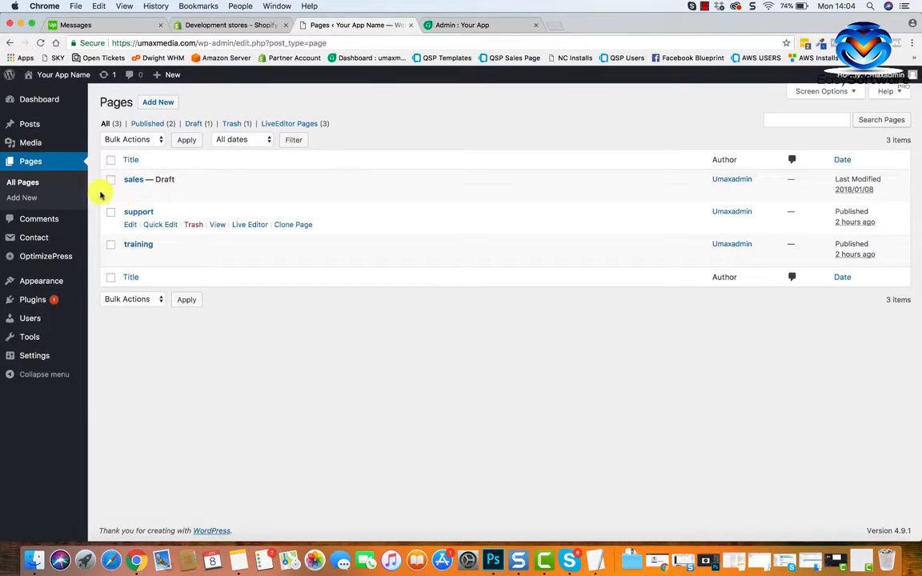
click(247, 225)
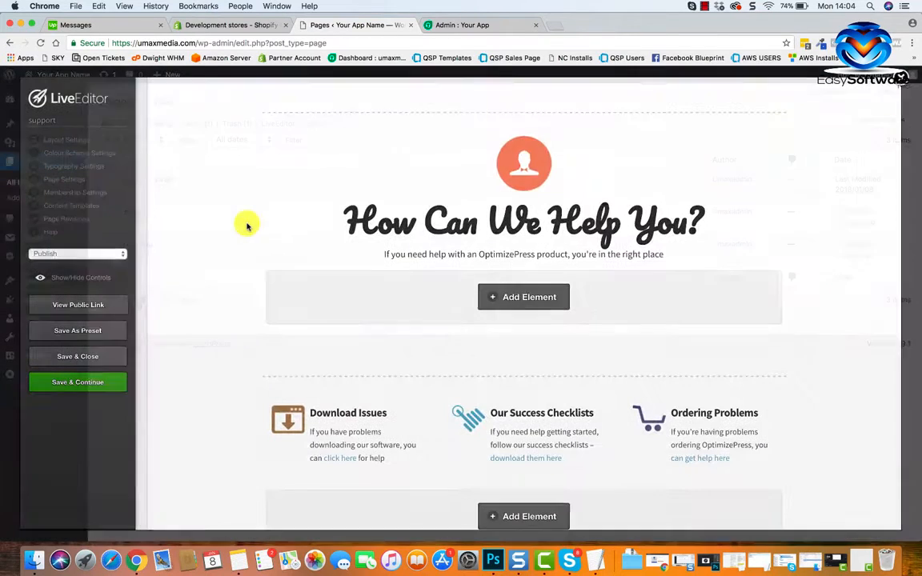
Examine the support page's sections from header to footer, noting where rows and elements can be added.
scroll(491, 413, down, 6)
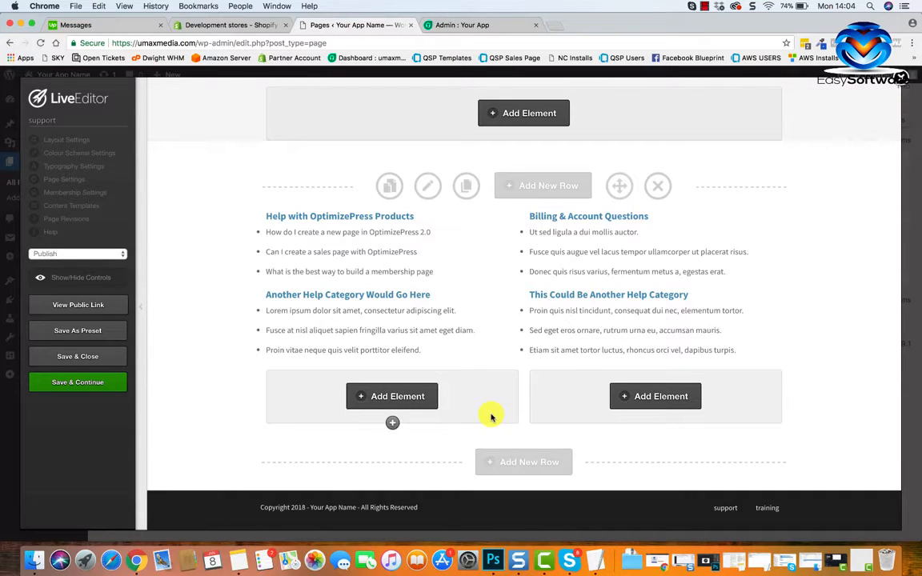
scroll(529, 278, up, 10)
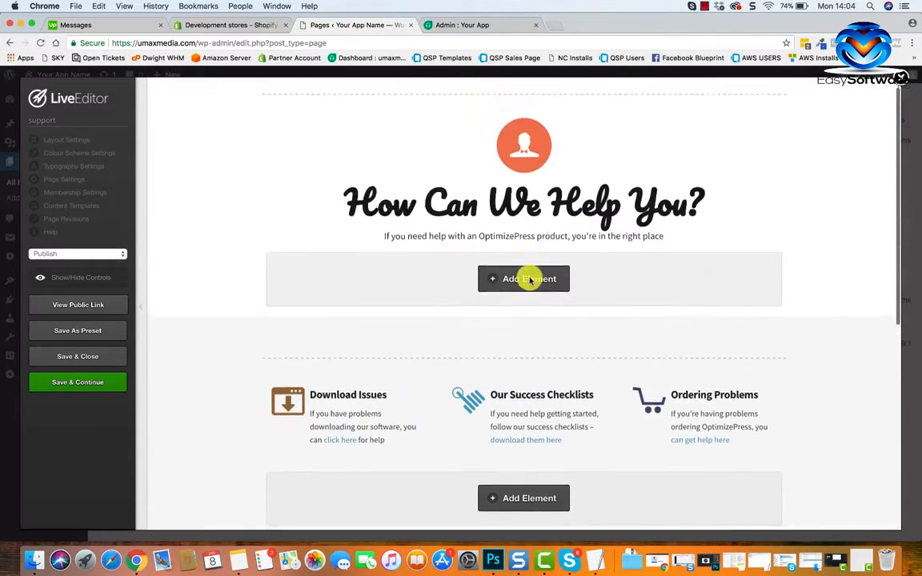
scroll(550, 280, down, 1)
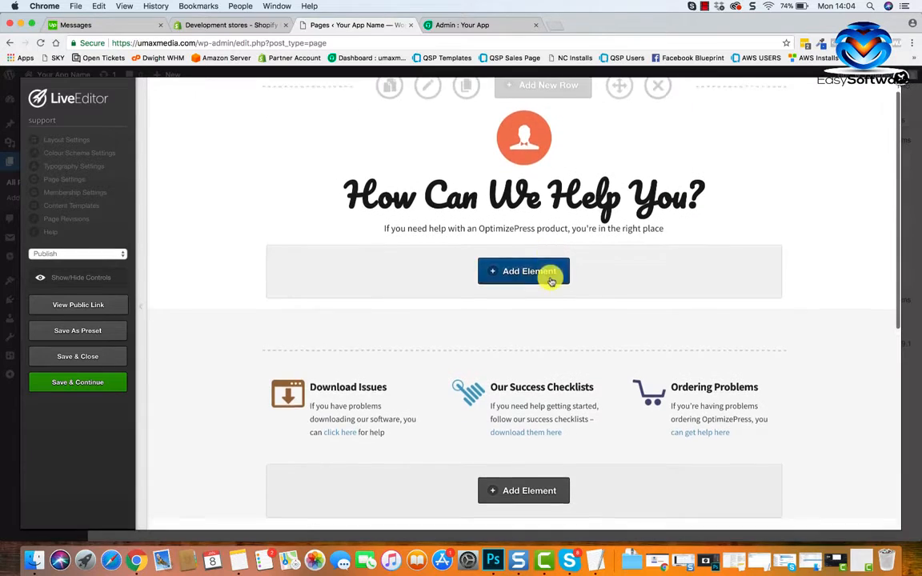
scroll(550, 281, up, 1)
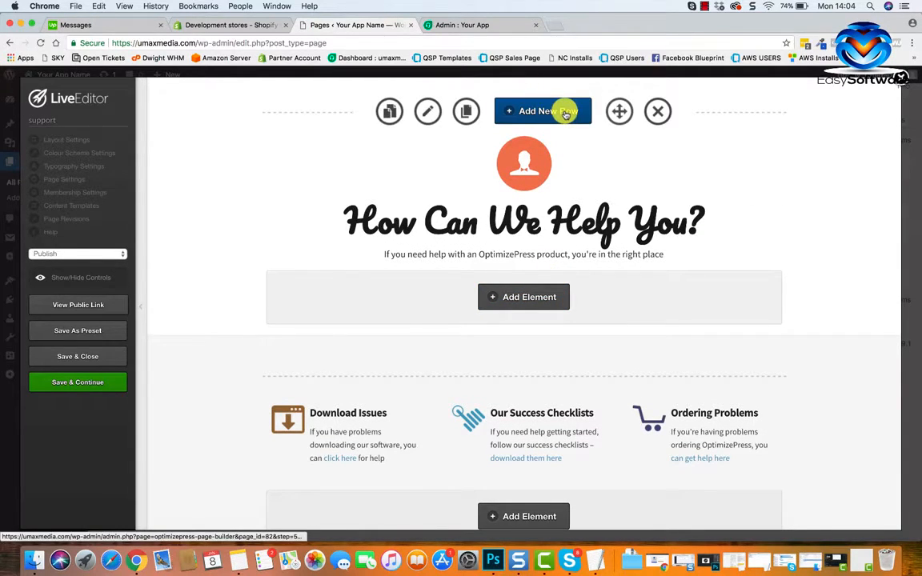
scroll(535, 268, down, 3)
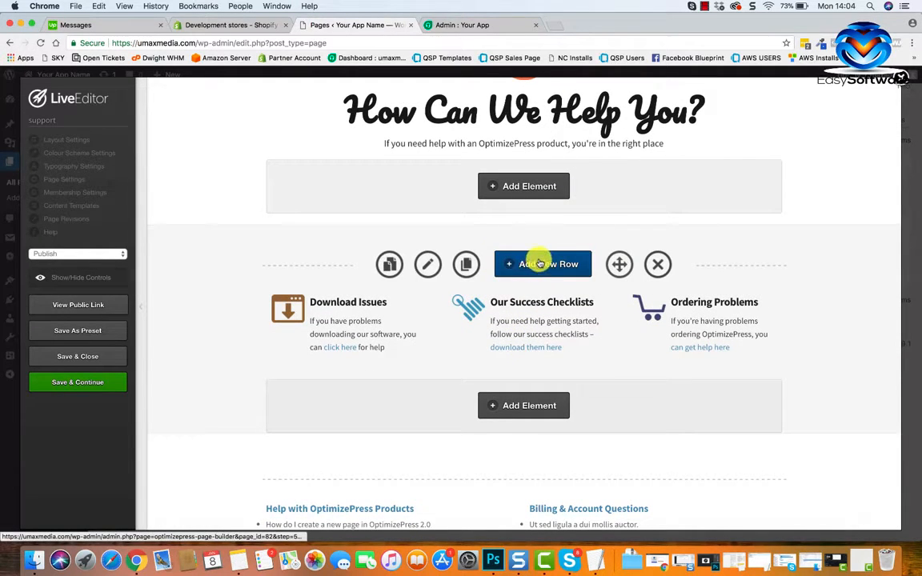
scroll(535, 263, down, 2)
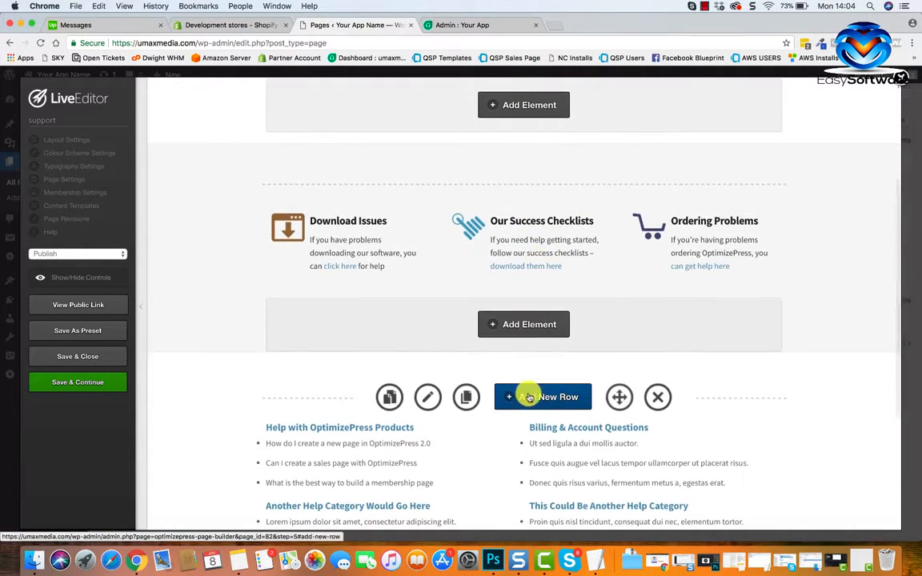
scroll(557, 394, down, 4)
scroll(538, 471, down, 2)
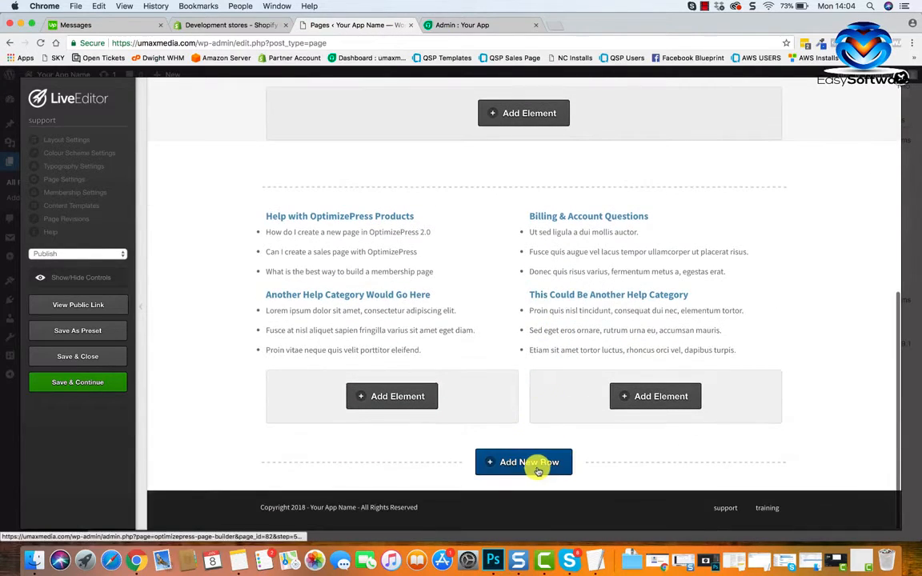
scroll(562, 459, up, 8)
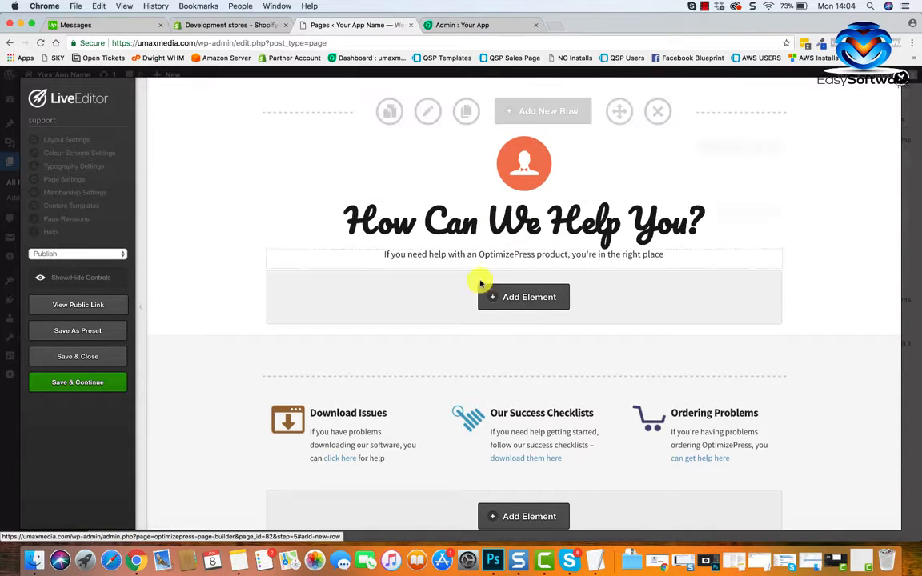
scroll(492, 305, down, 3)
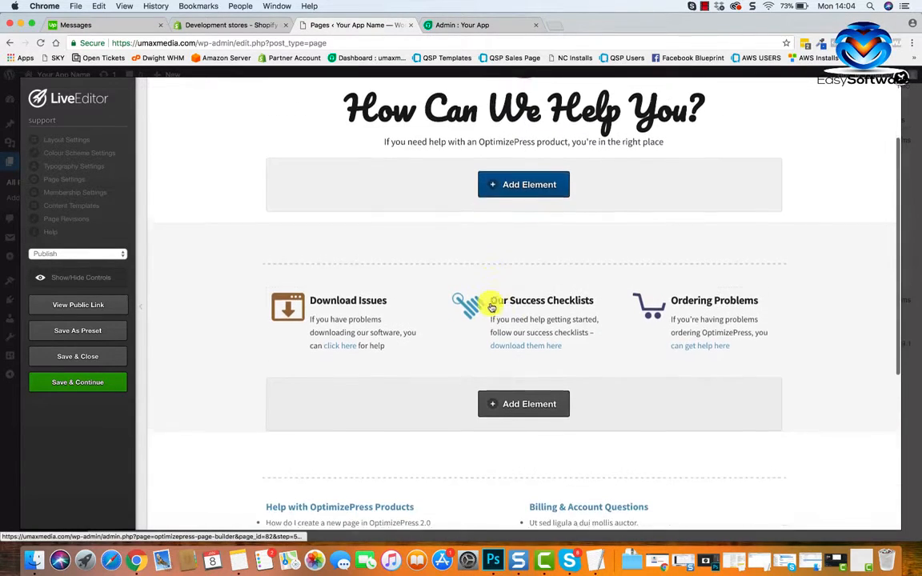
scroll(538, 309, down, 6)
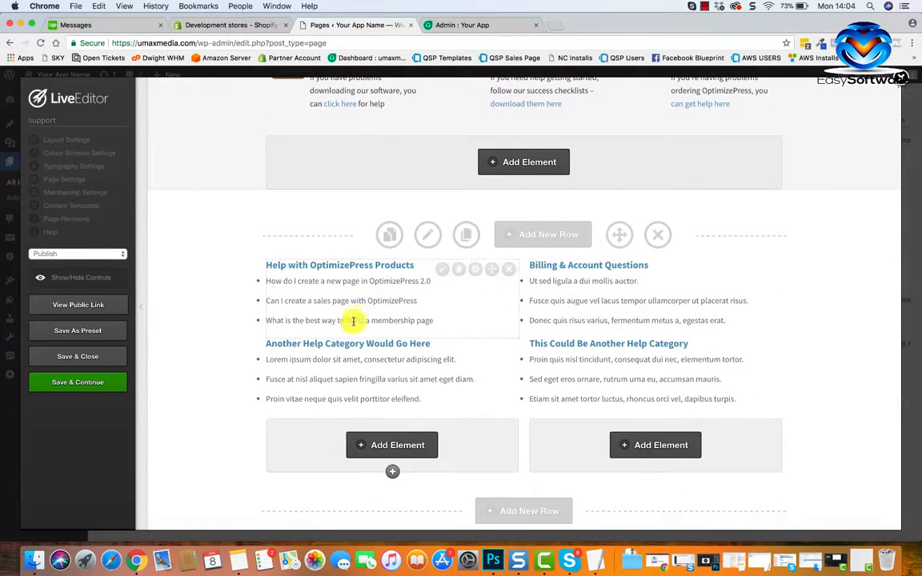
scroll(401, 310, up, 4)
scroll(402, 312, down, 4)
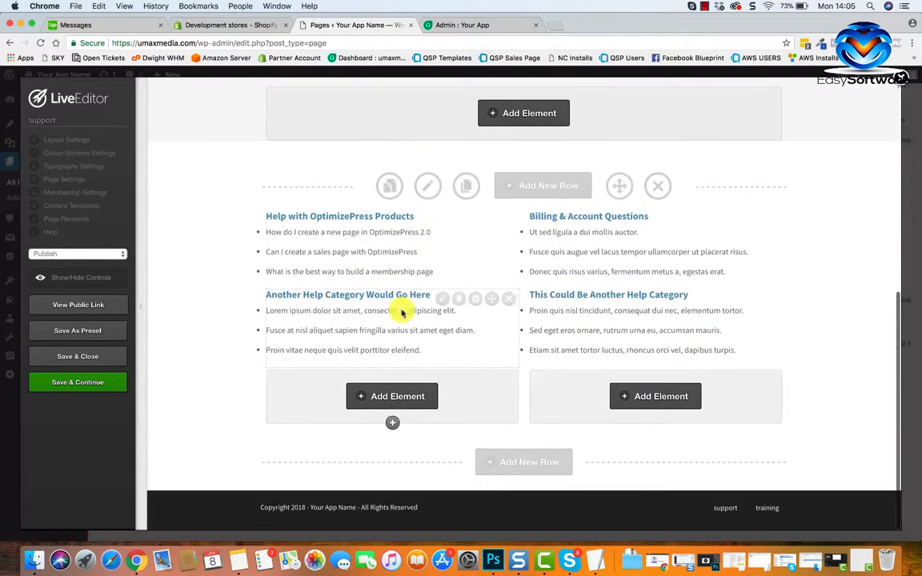
Review the simple, complex and feature-area layouts available for a new row at the end of the support page, without adding one.
click(512, 463)
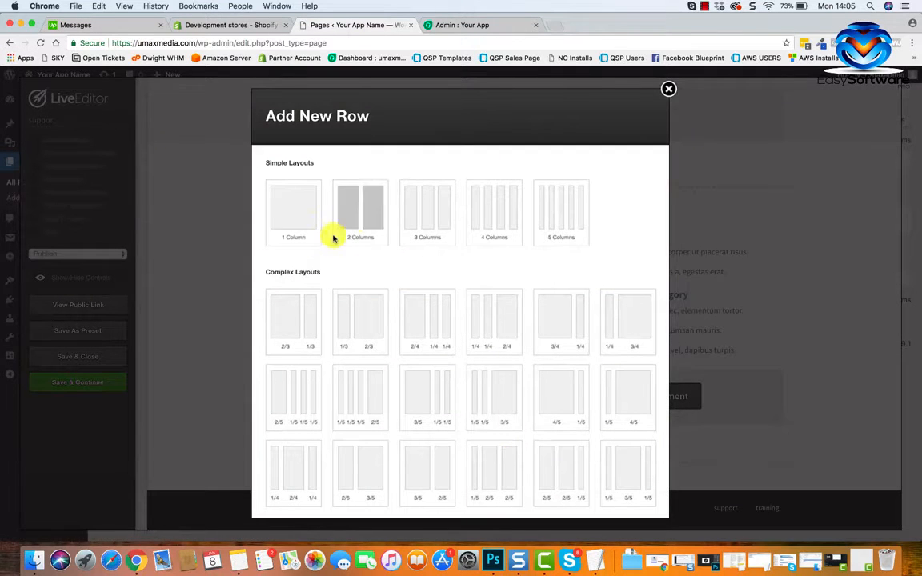
scroll(504, 325, down, 4)
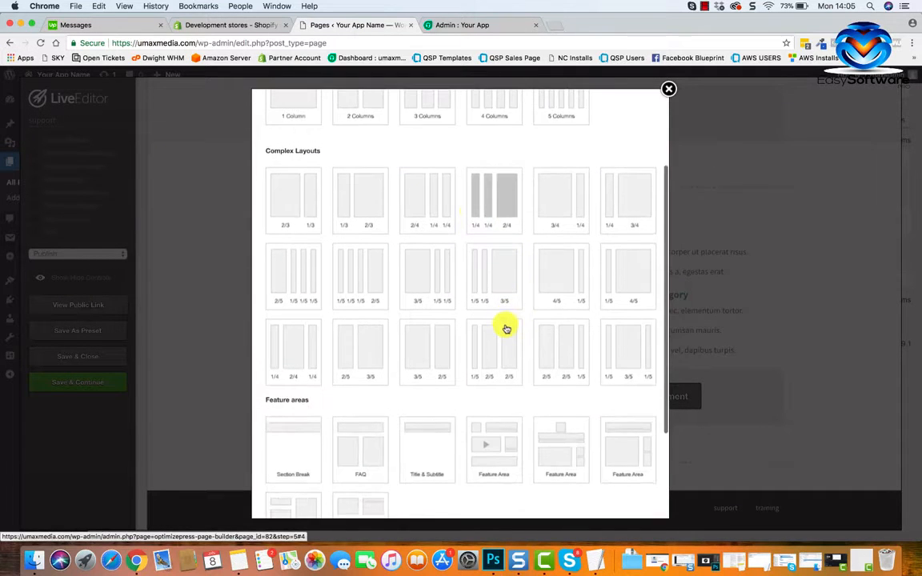
scroll(424, 220, up, 4)
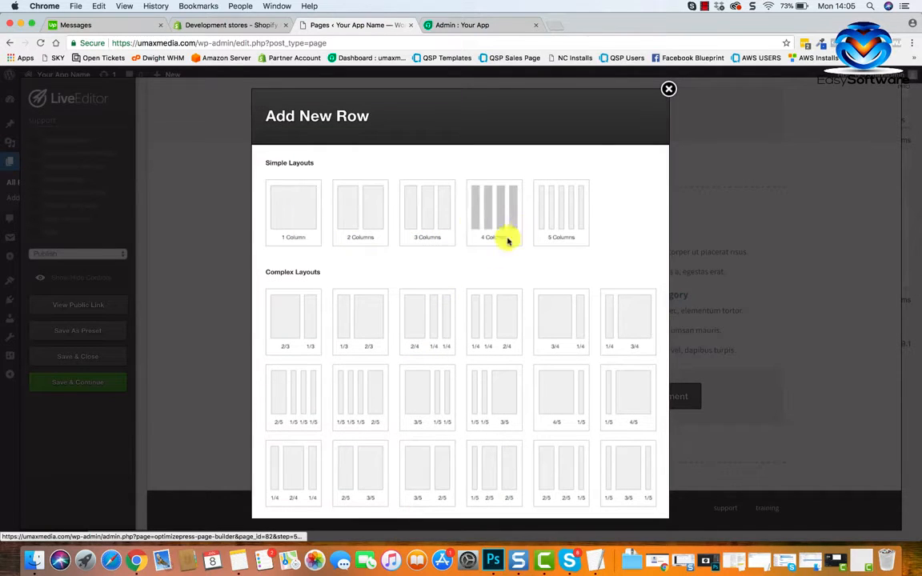
scroll(457, 298, down, 3)
scroll(457, 299, up, 3)
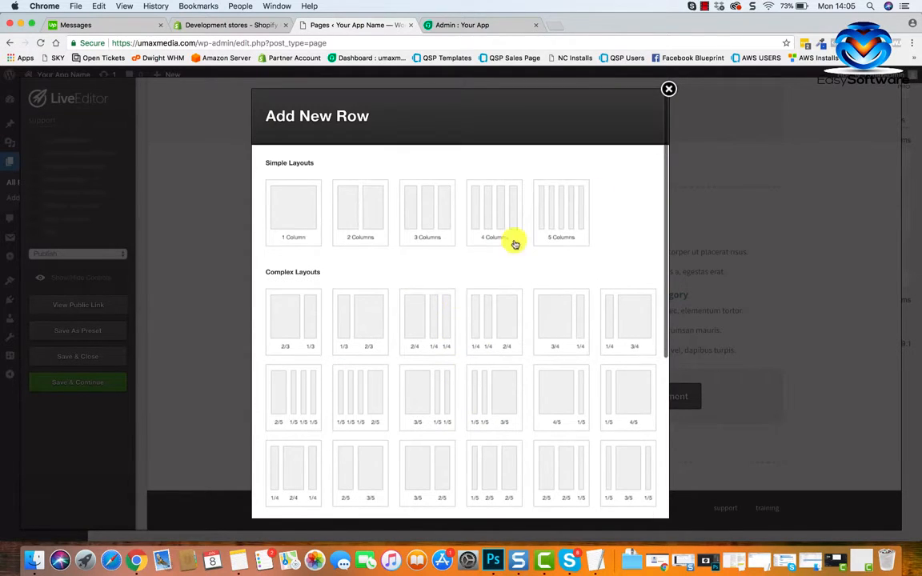
click(669, 89)
Review the elements that can be inserted beneath the "How Can We Help You?" heading, without adding one.
scroll(522, 311, up, 10)
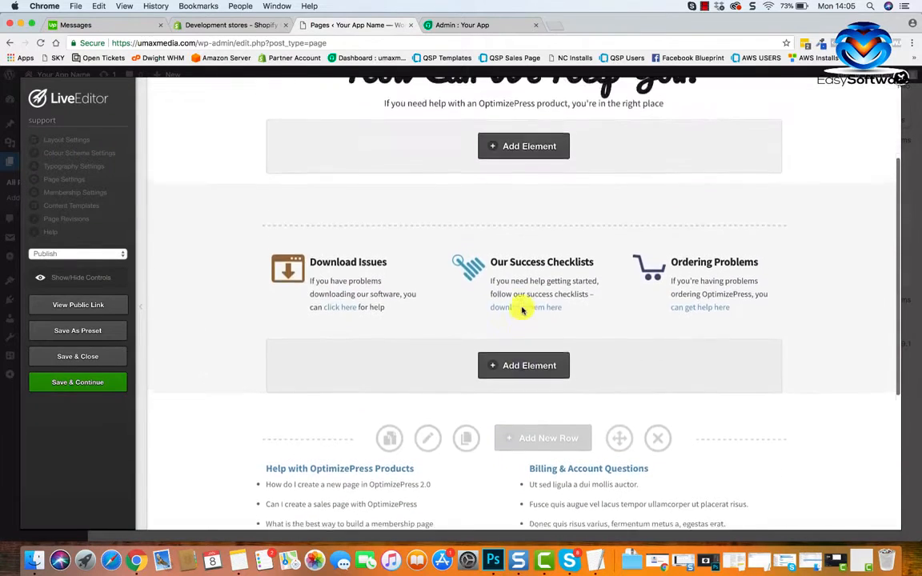
scroll(527, 329, down, 2)
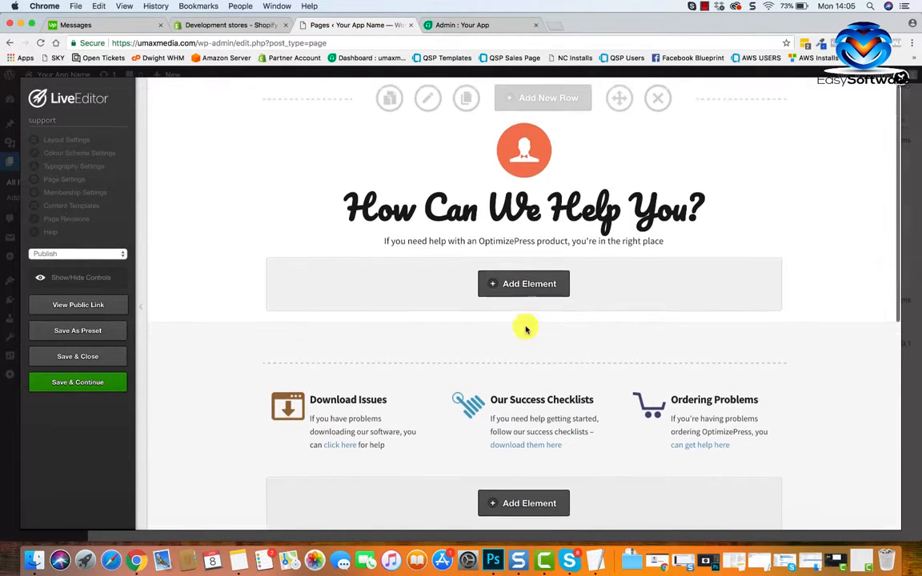
scroll(526, 329, up, 2)
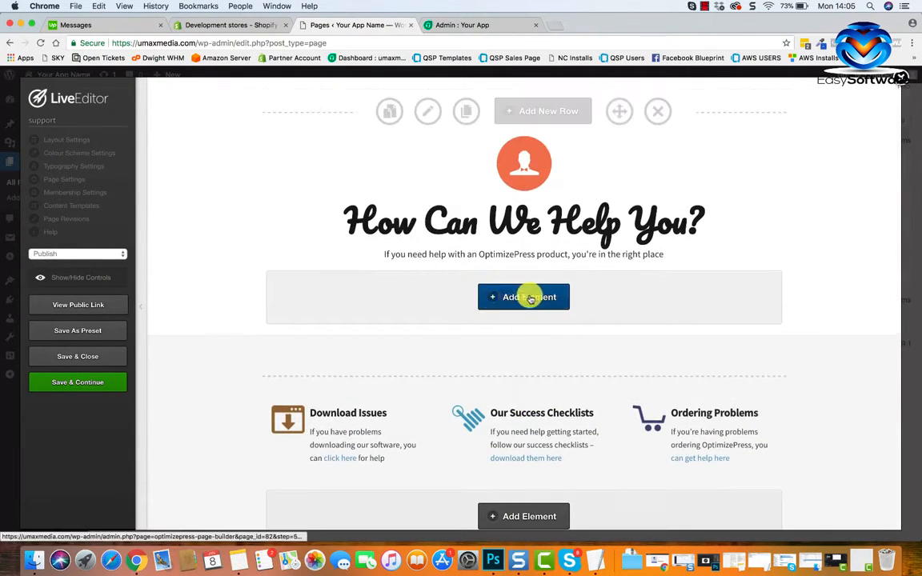
click(530, 298)
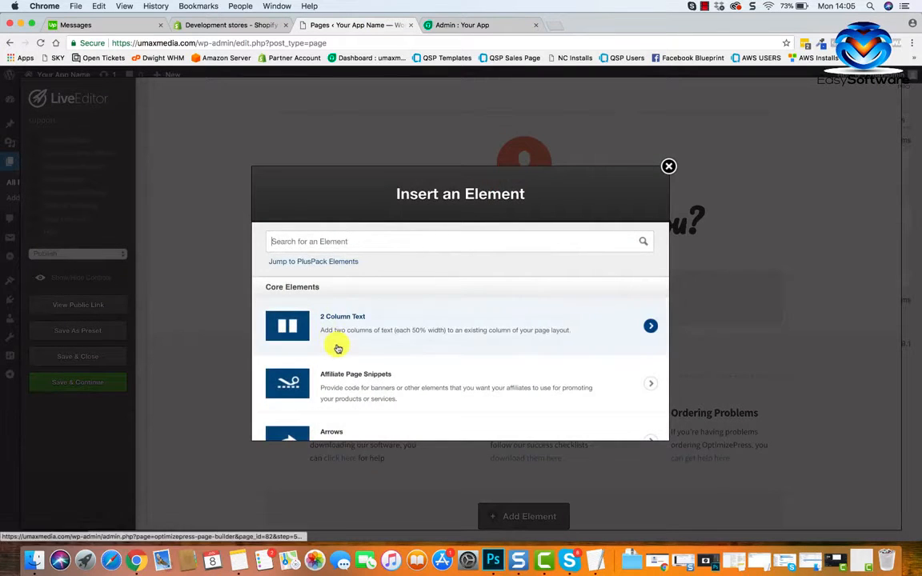
scroll(336, 349, down, 5)
scroll(337, 348, down, 10)
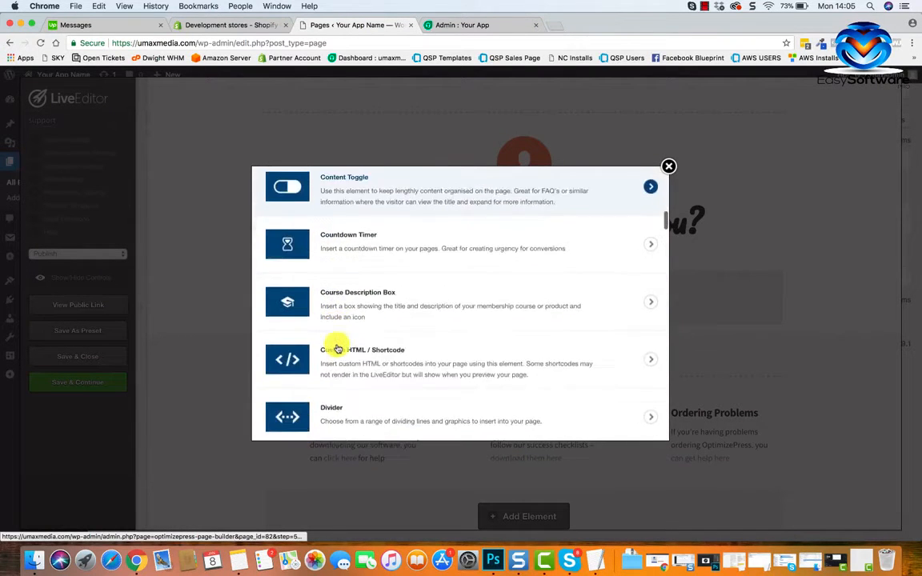
scroll(337, 349, down, 10)
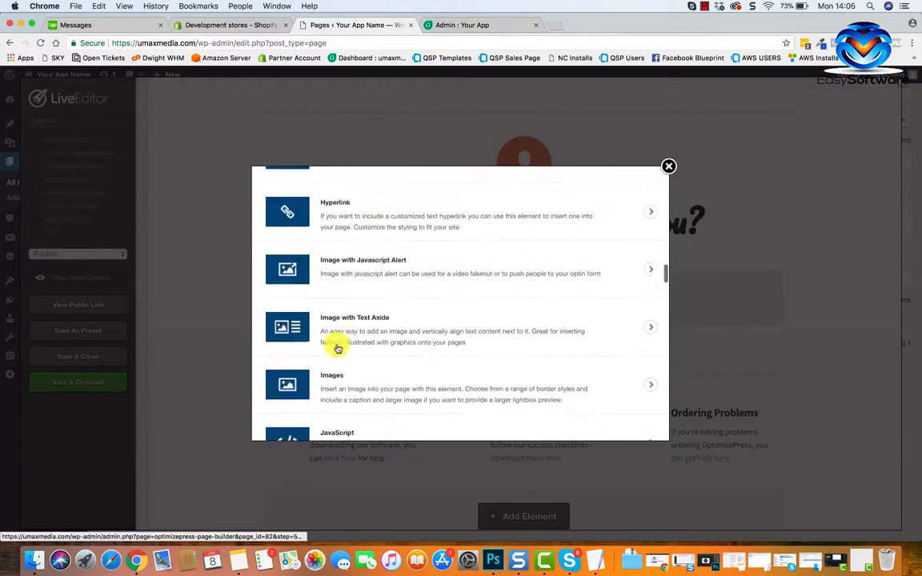
scroll(337, 349, down, 3)
scroll(337, 348, up, 20)
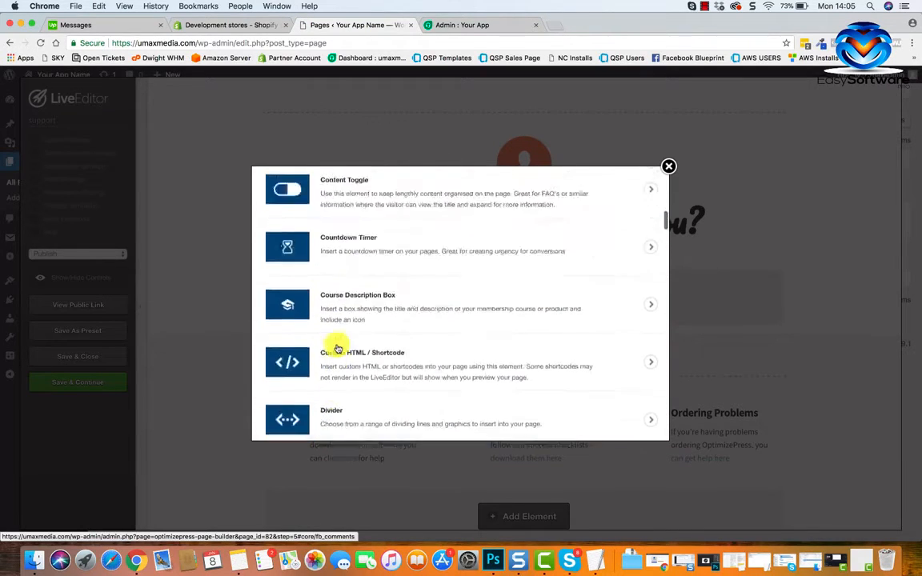
click(668, 165)
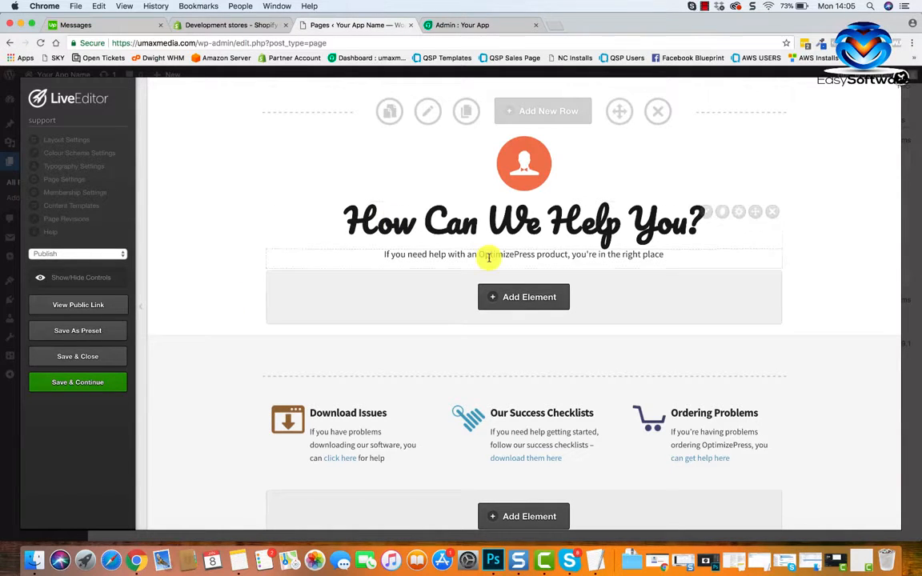
scroll(488, 256, down, 2)
scroll(490, 261, up, 2)
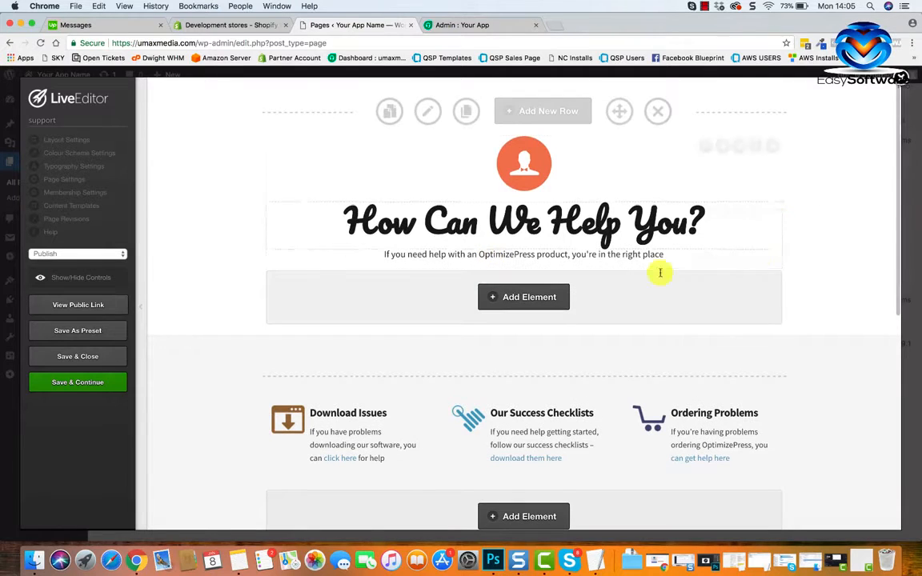
Delete the "Billing & Account Questions" and "This Could Be Another Help Category" elements from the support page's two-column row.
scroll(631, 264, down, 1)
scroll(631, 264, down, 10)
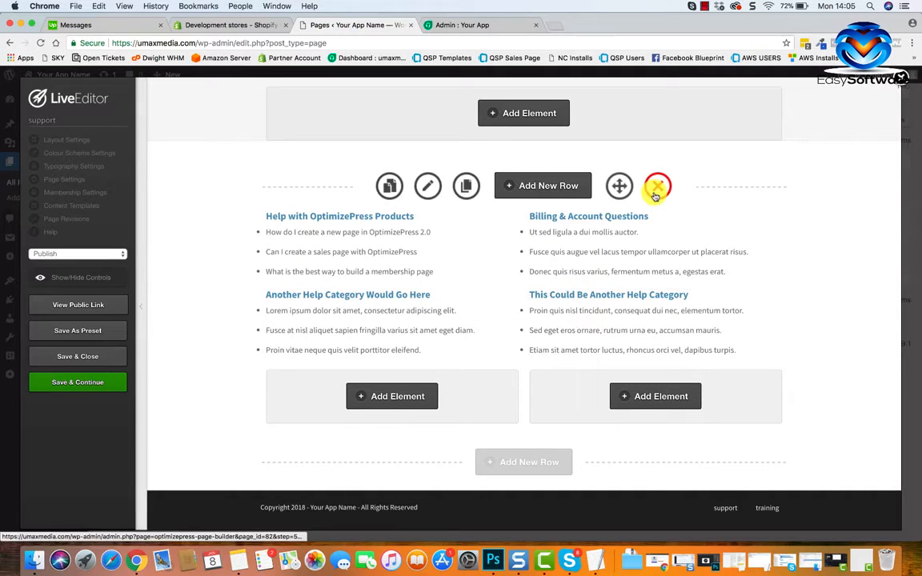
scroll(656, 196, up, 3)
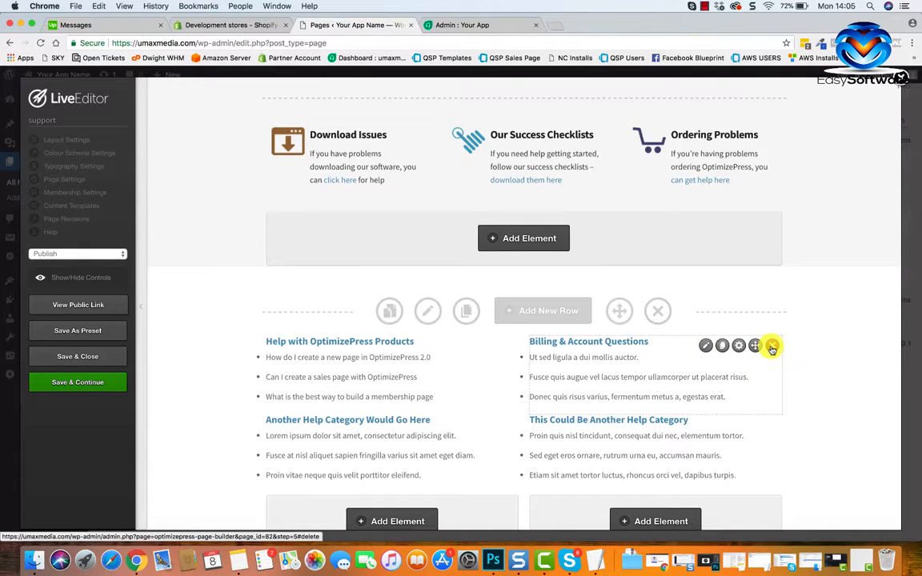
click(772, 348)
click(568, 121)
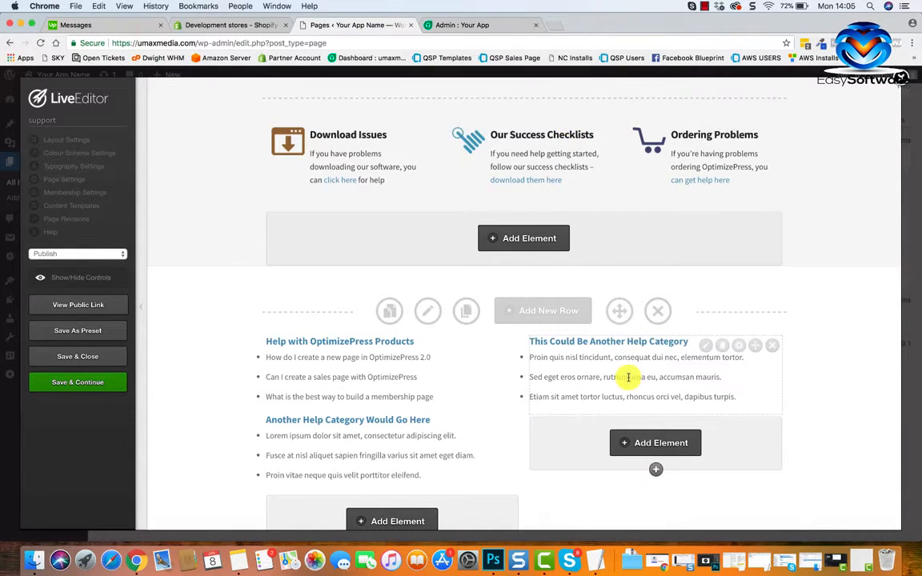
scroll(628, 377, down, 1)
click(772, 290)
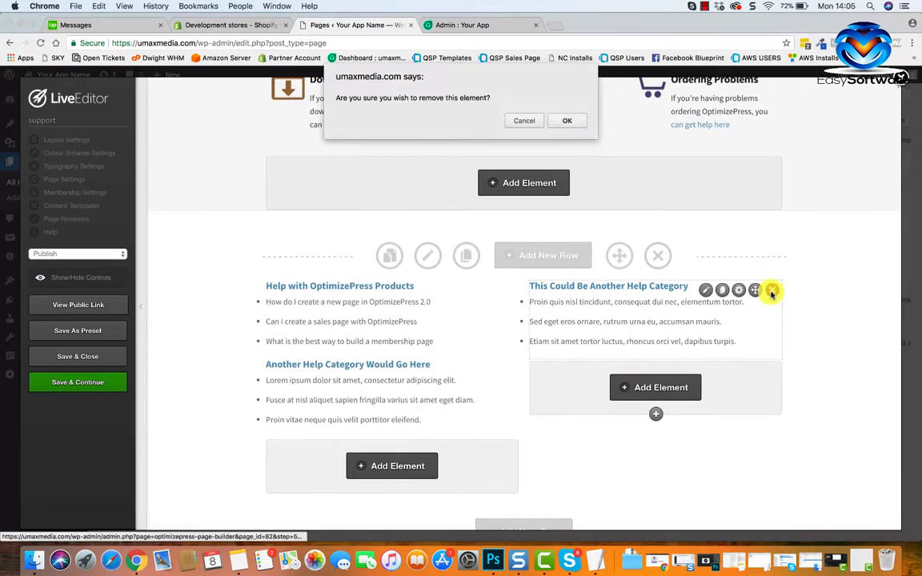
click(567, 121)
Search the insertable elements for "html" and choose Custom HTML / Shortcode for the emptied column.
scroll(558, 323, down, 1)
scroll(560, 327, up, 4)
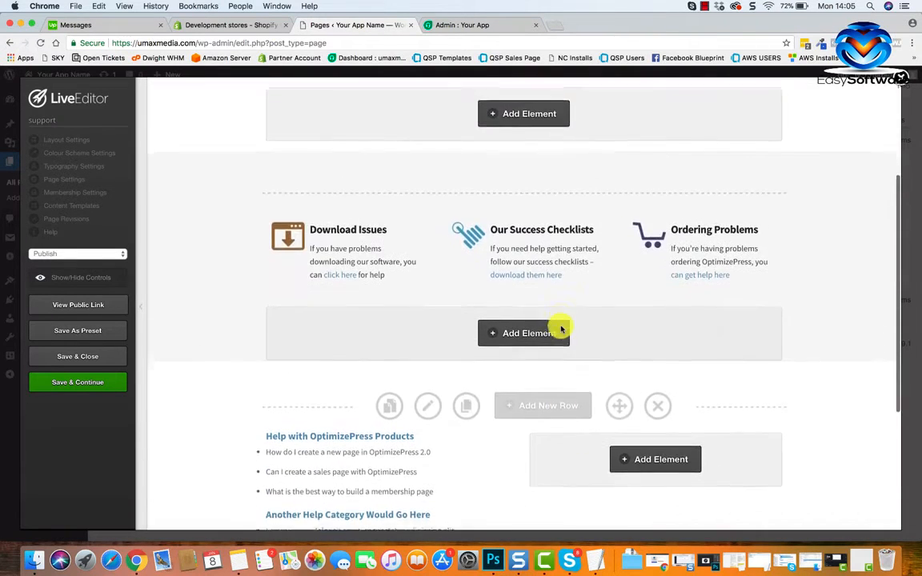
scroll(561, 330, down, 4)
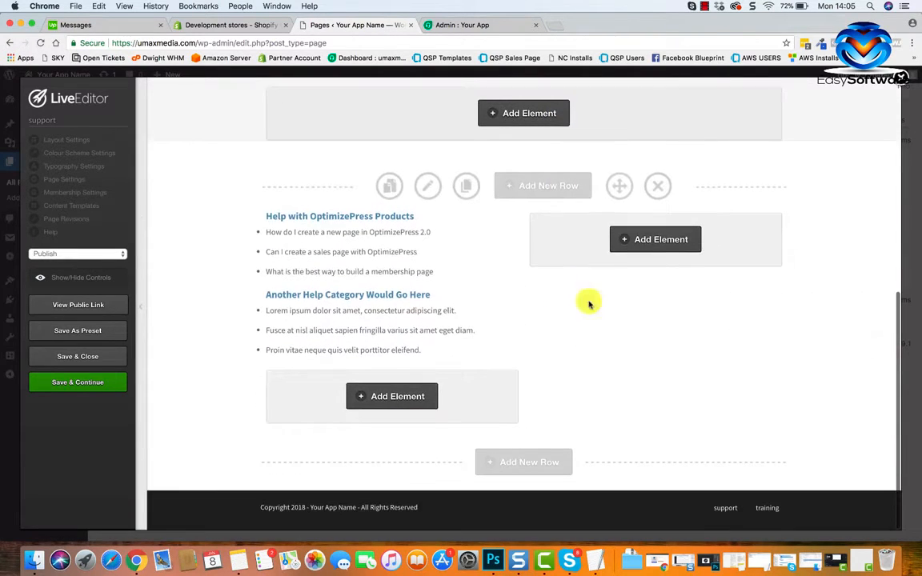
click(660, 240)
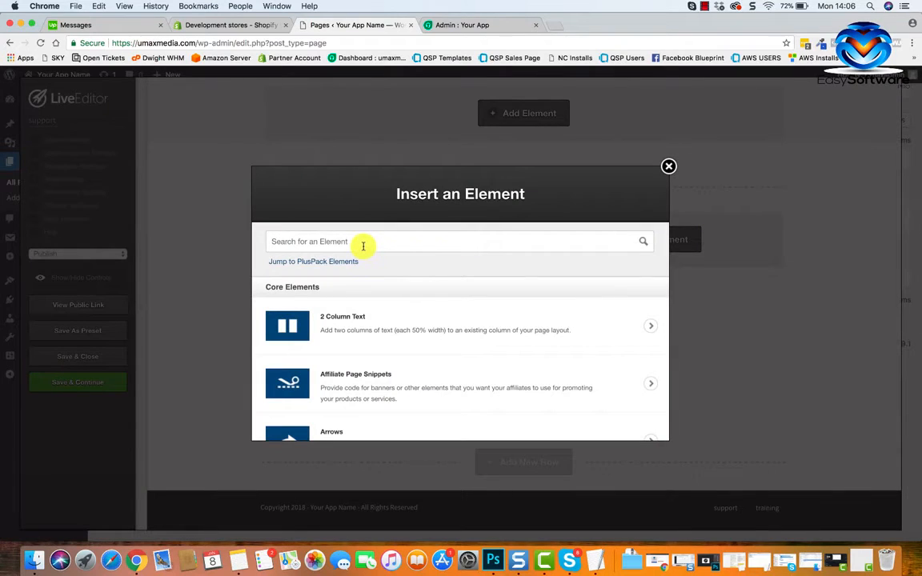
text(html)
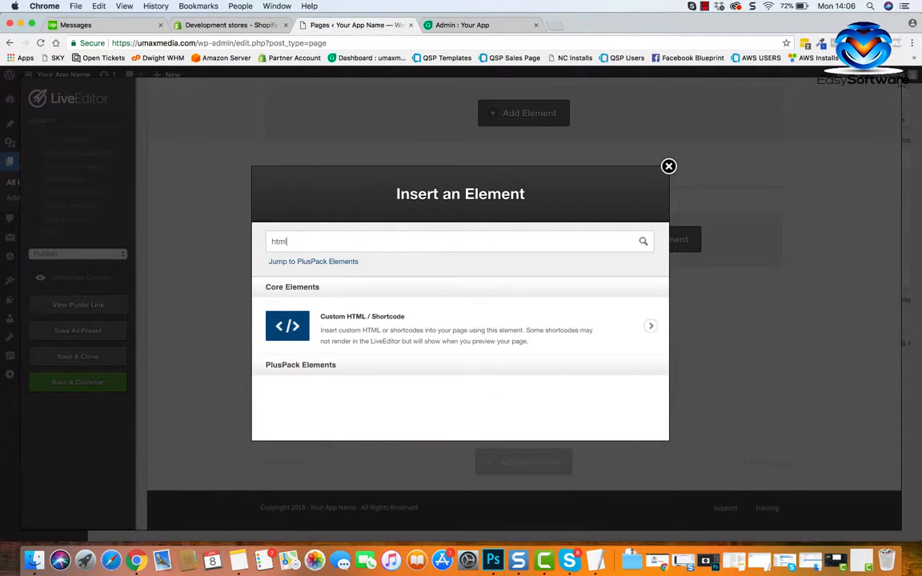
click(372, 318)
Set the element's content to <center>[contact-form-7 id="93" title="Contact form 1"]</center> and insert it into the page.
click(368, 325)
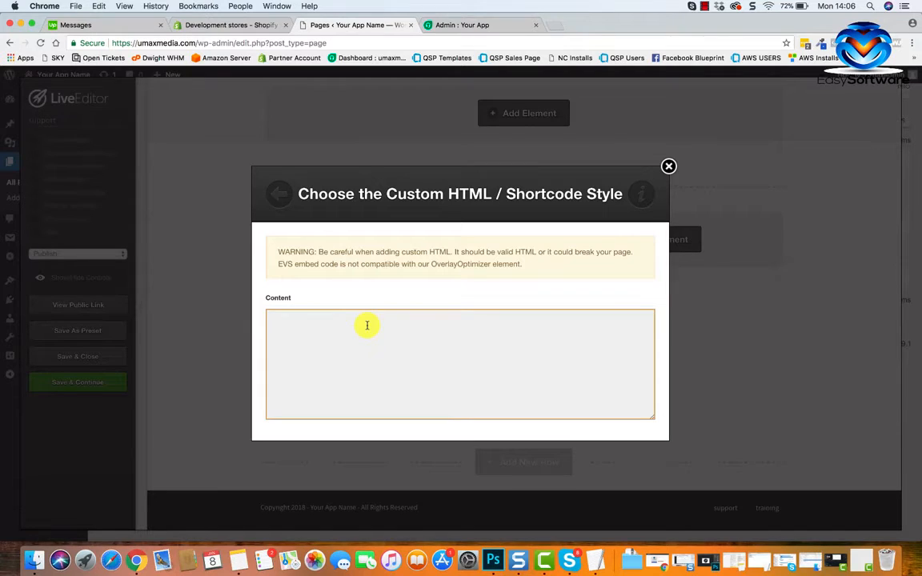
text([contact-form-7 id="93" title="Contact form 1"])
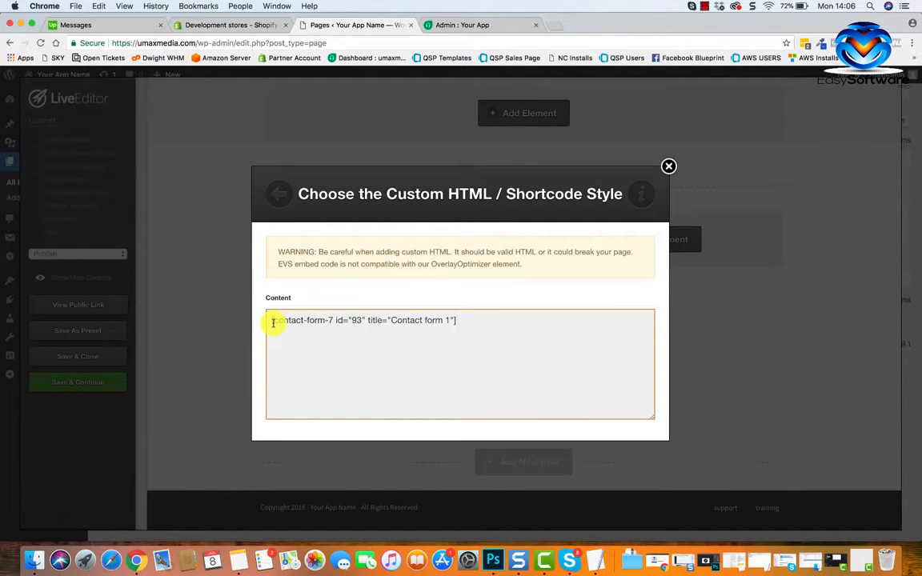
text(<)
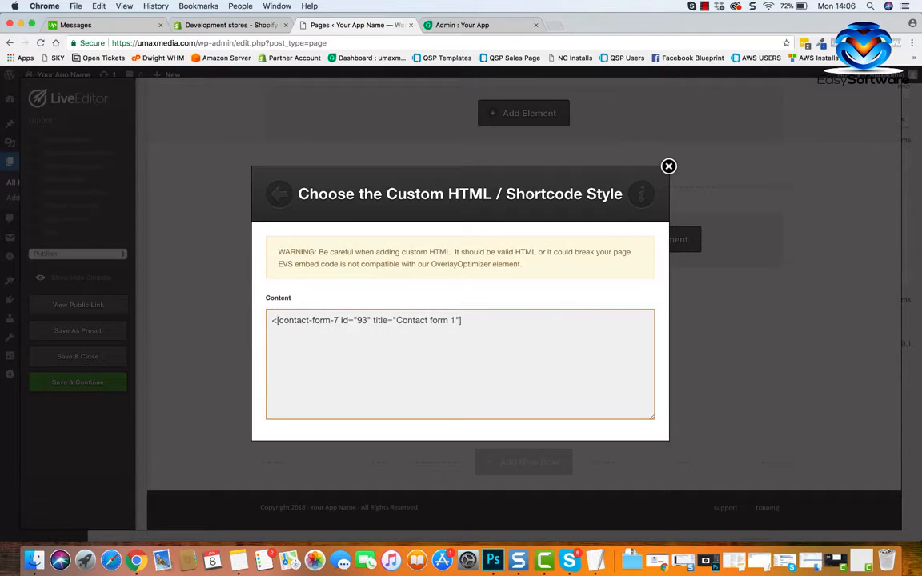
text(centere)
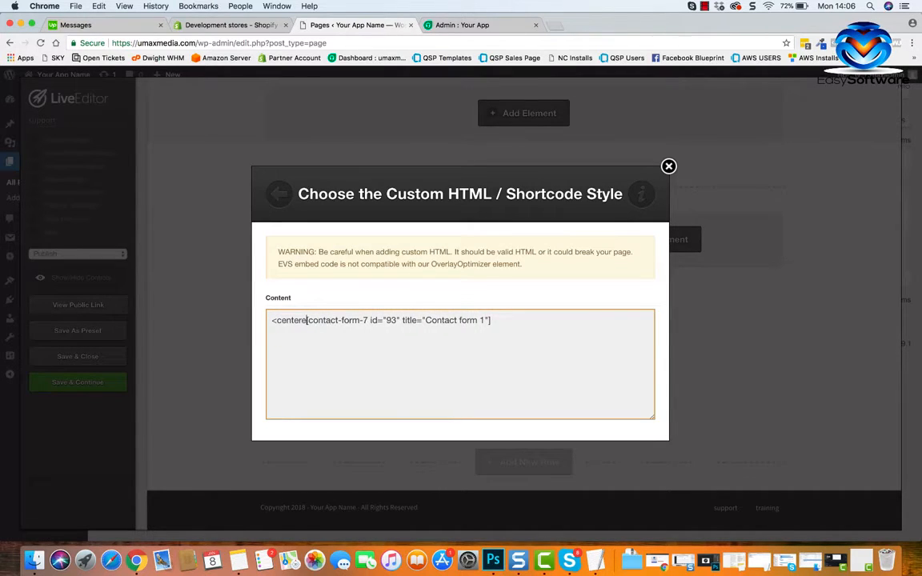
key(BackSpace)
text(>)
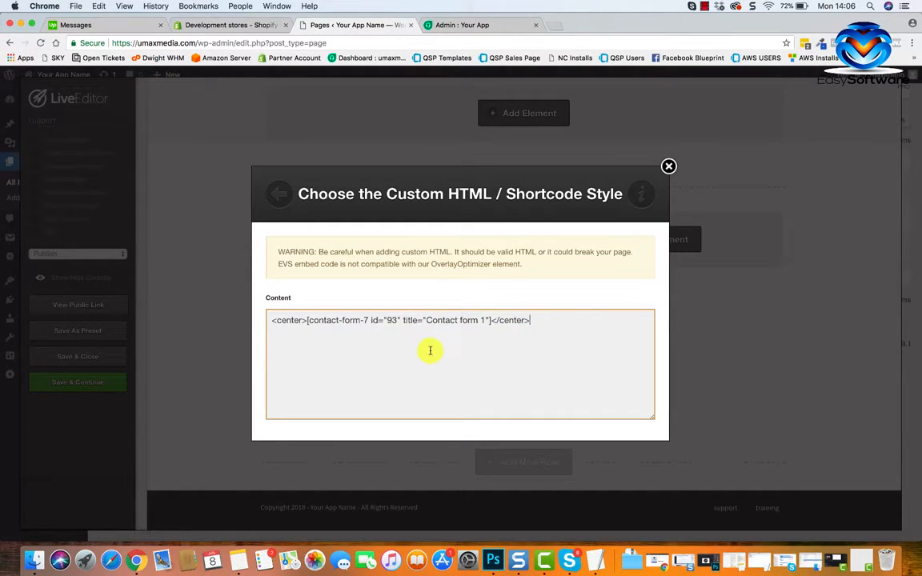
scroll(455, 366, down, 2)
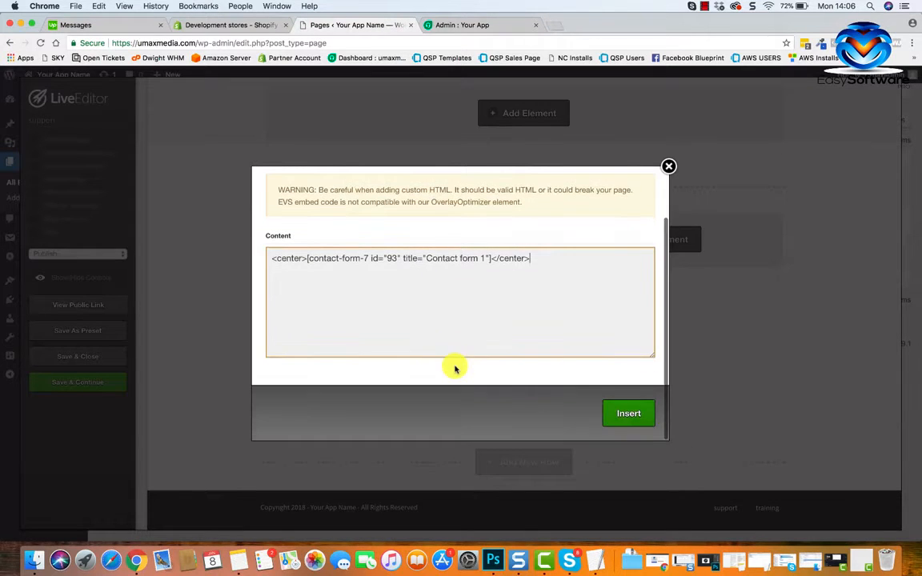
click(623, 411)
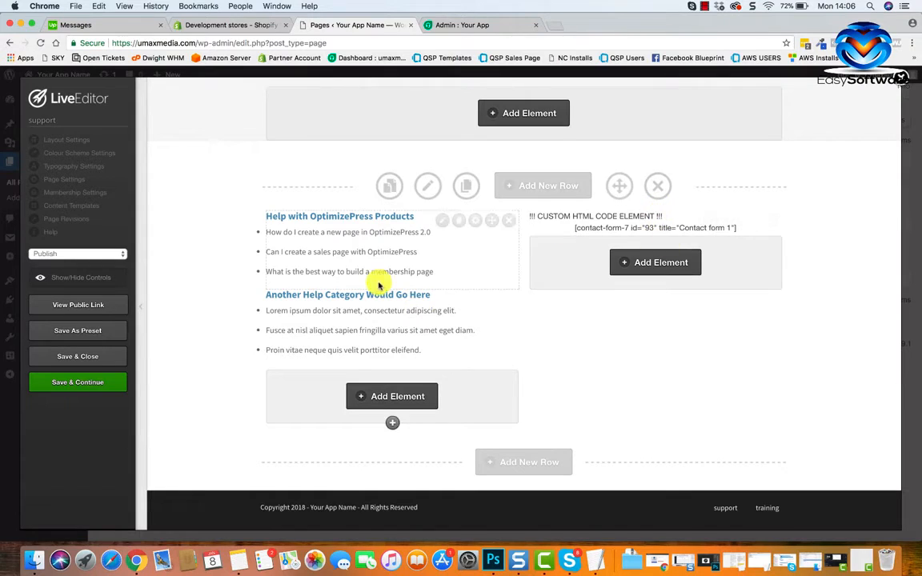
Save the support page, keeping the editor open, and open its public version.
click(110, 383)
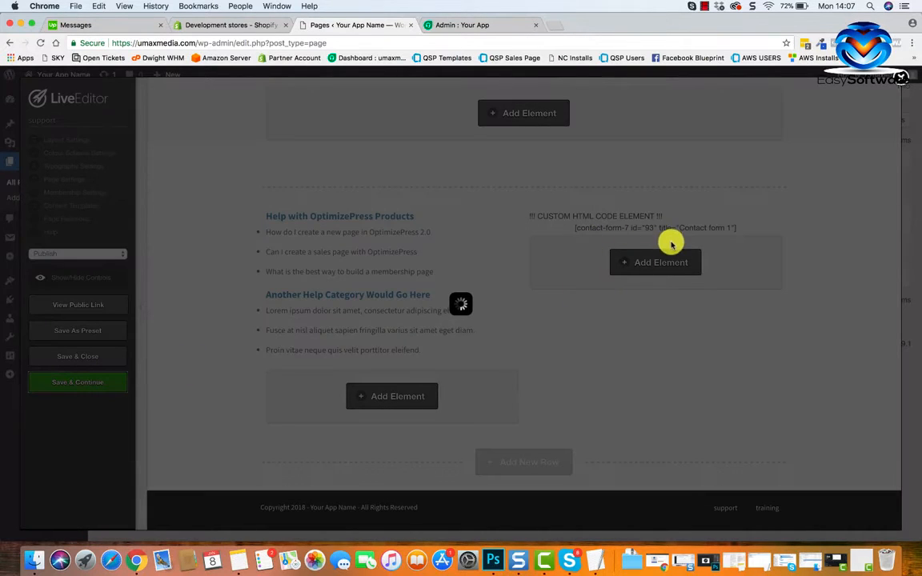
click(567, 123)
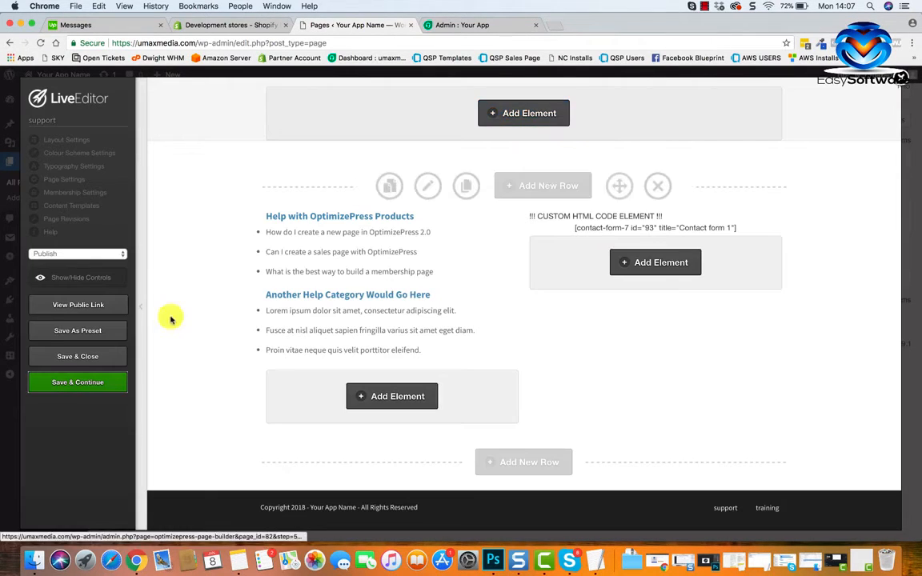
click(78, 305)
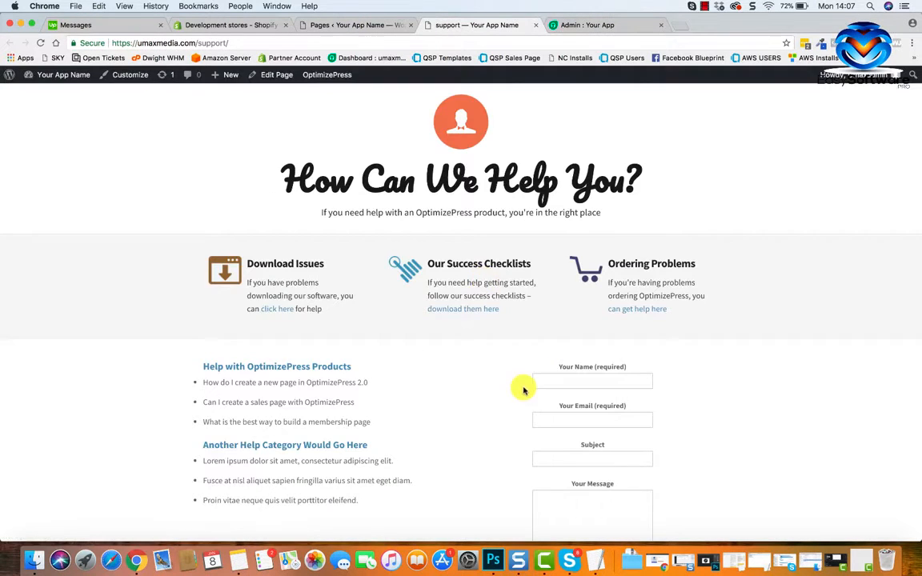
Examine the published support page, checking the contact form's fields and its placement beside the help categories.
scroll(524, 386, down, 3)
click(564, 300)
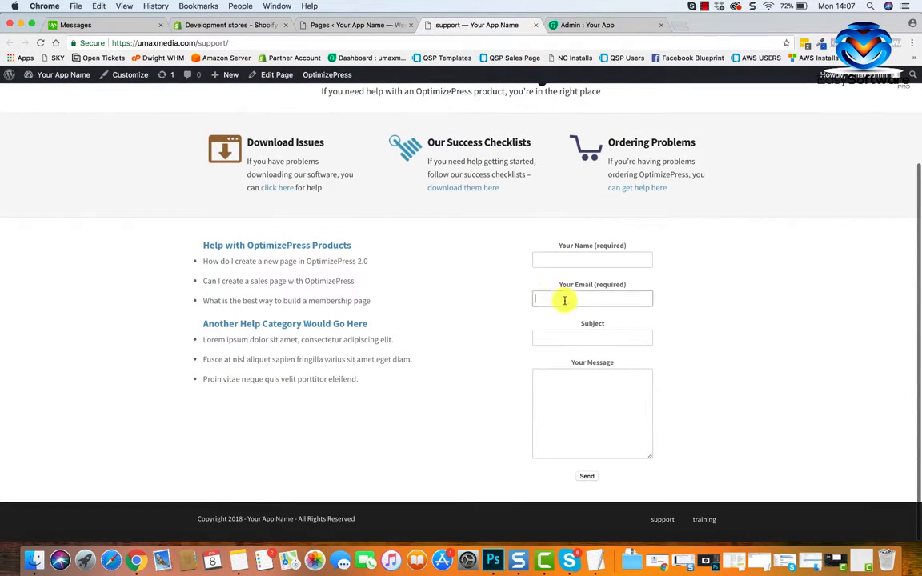
click(561, 336)
scroll(475, 336, up, 2)
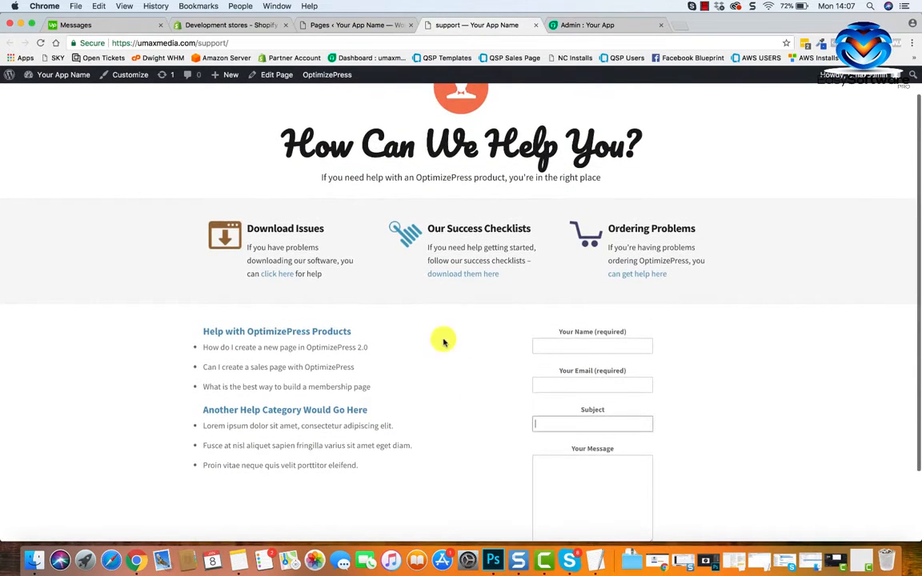
scroll(392, 353, down, 2)
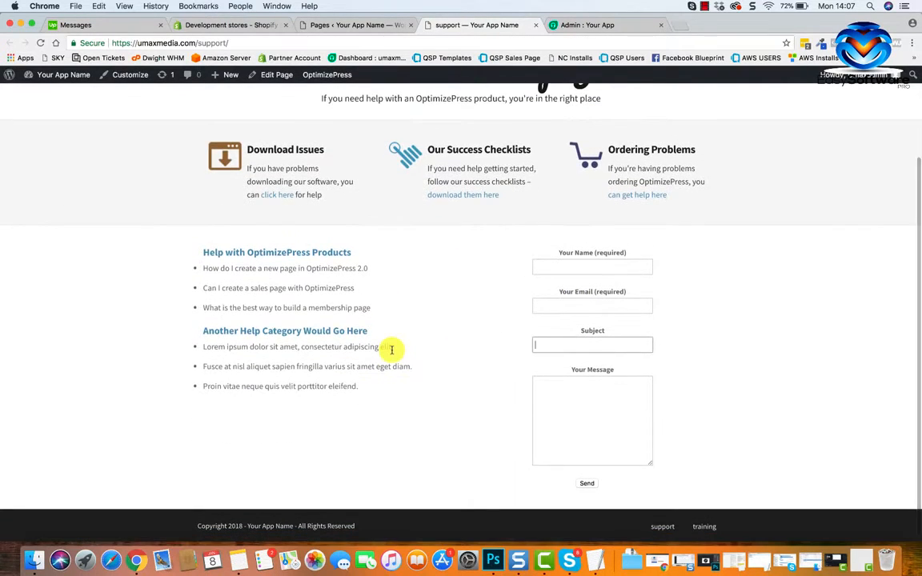
scroll(453, 373, up, 3)
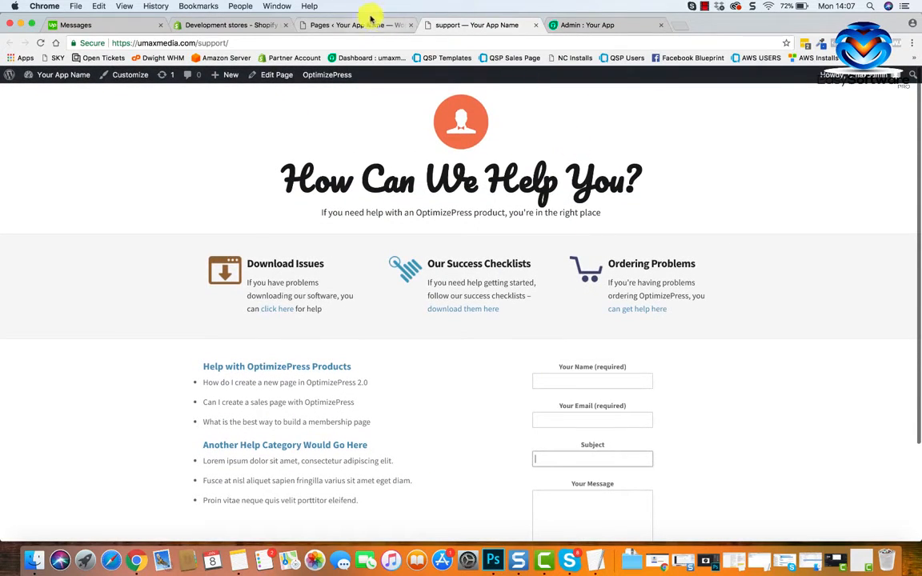
Back in the LiveEditor, change the line beneath the main heading to "If you need help with your app, you're in the right place".
click(370, 17)
scroll(531, 237, up, 8)
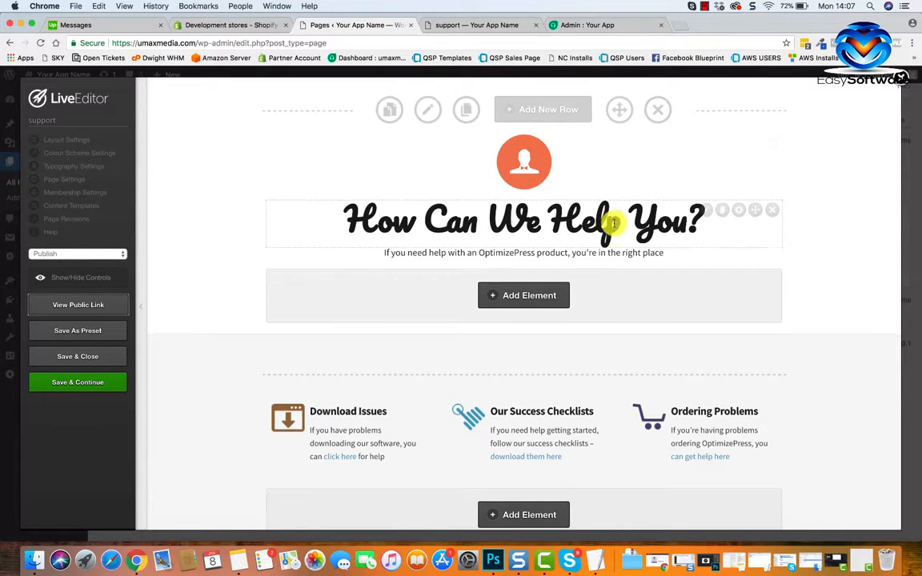
scroll(592, 224, down, 3)
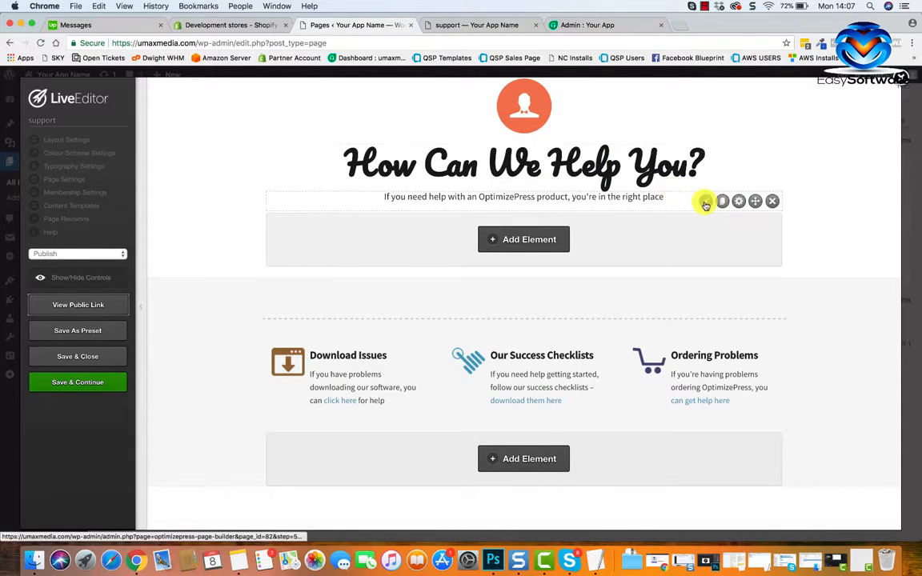
click(706, 202)
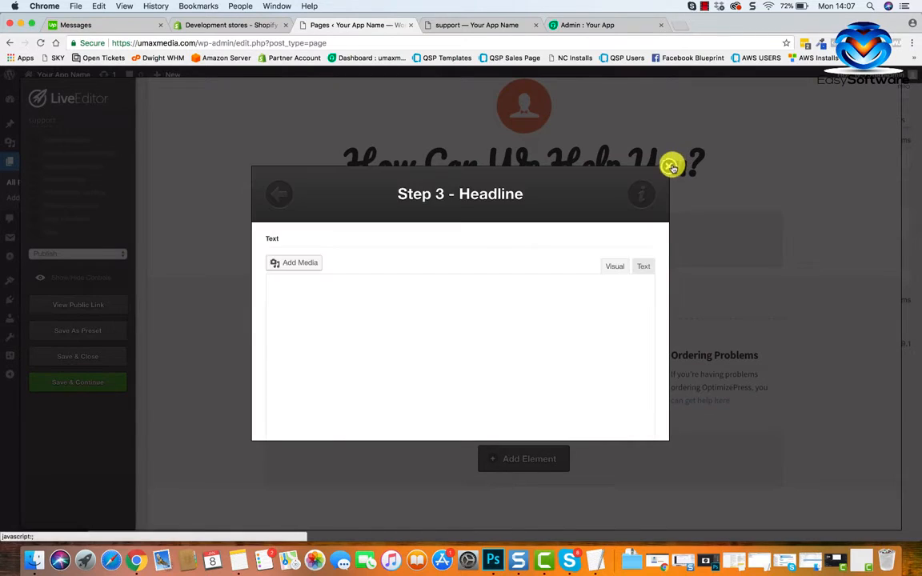
click(670, 167)
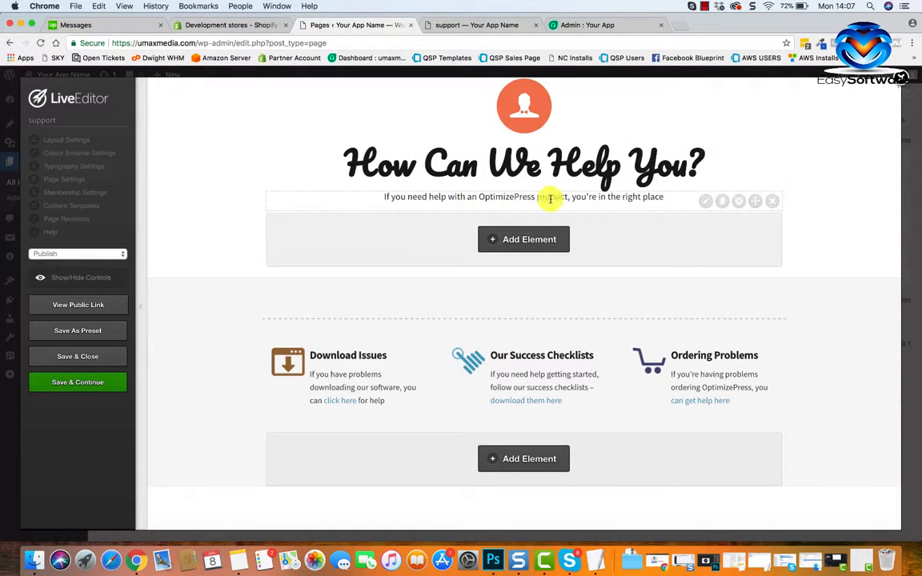
click(706, 201)
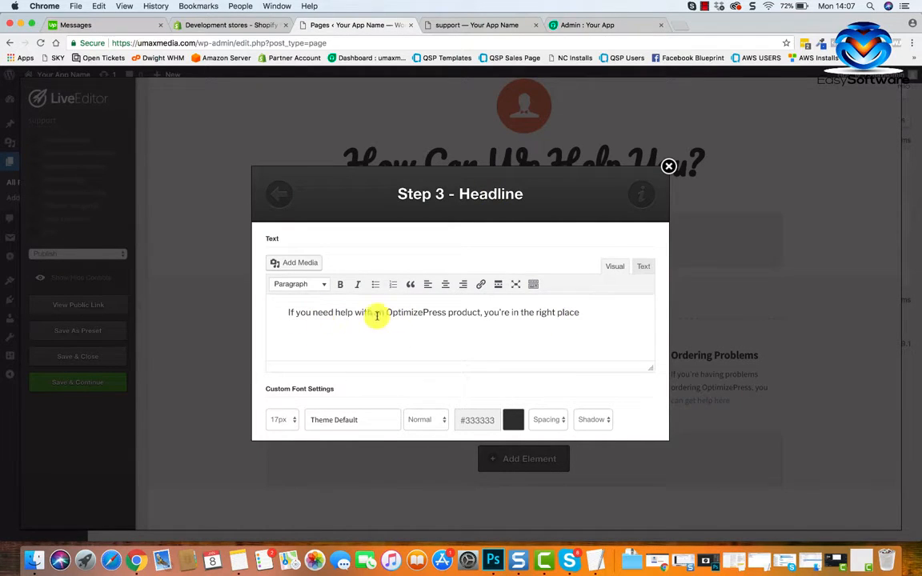
drag(481, 312, 397, 312)
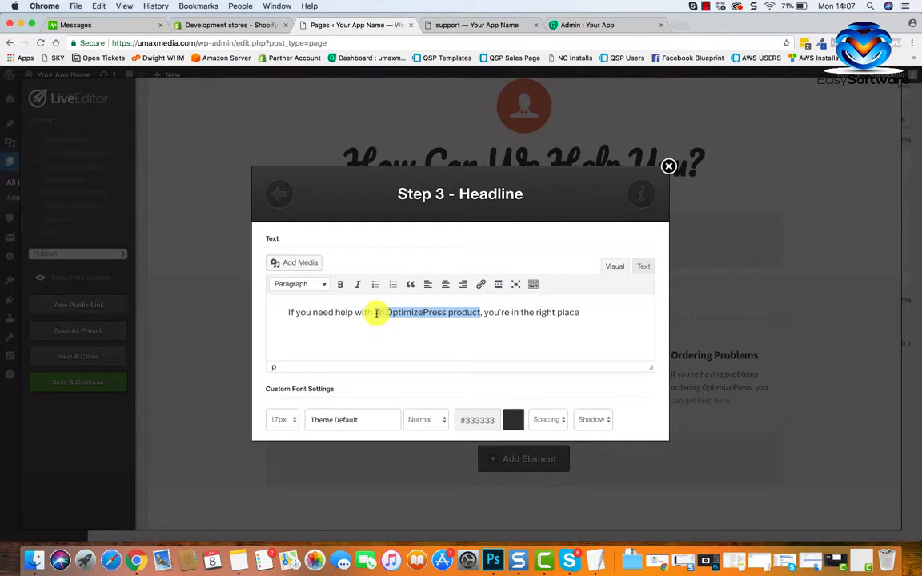
text(your)
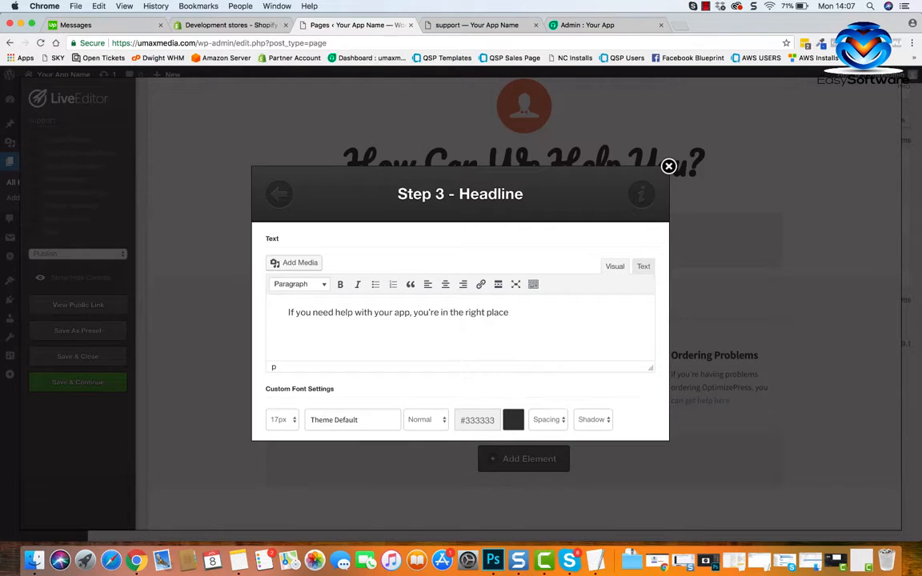
Review the headline element's text formatting, font colour, alignment, highlight and margin options without changing them.
scroll(465, 364, down, 5)
scroll(458, 368, up, 3)
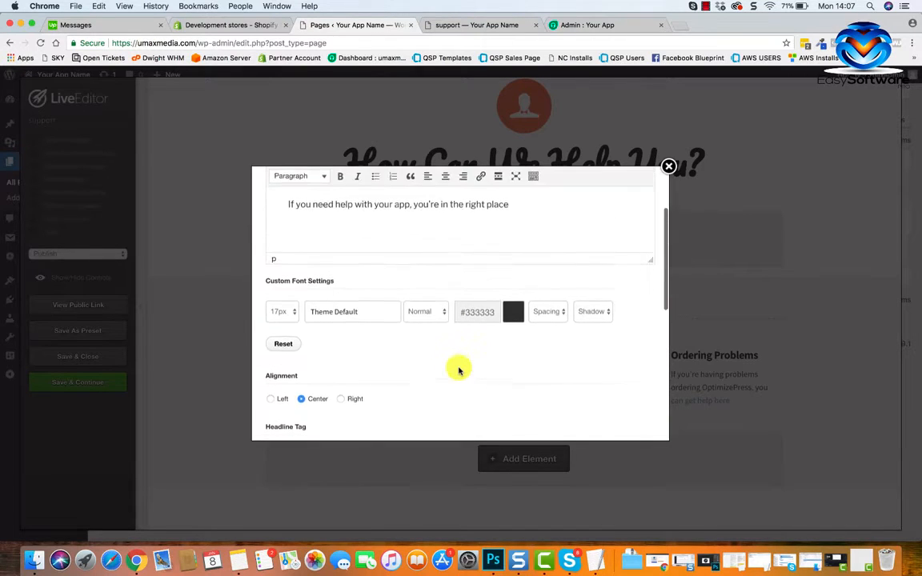
scroll(458, 370, up, 2)
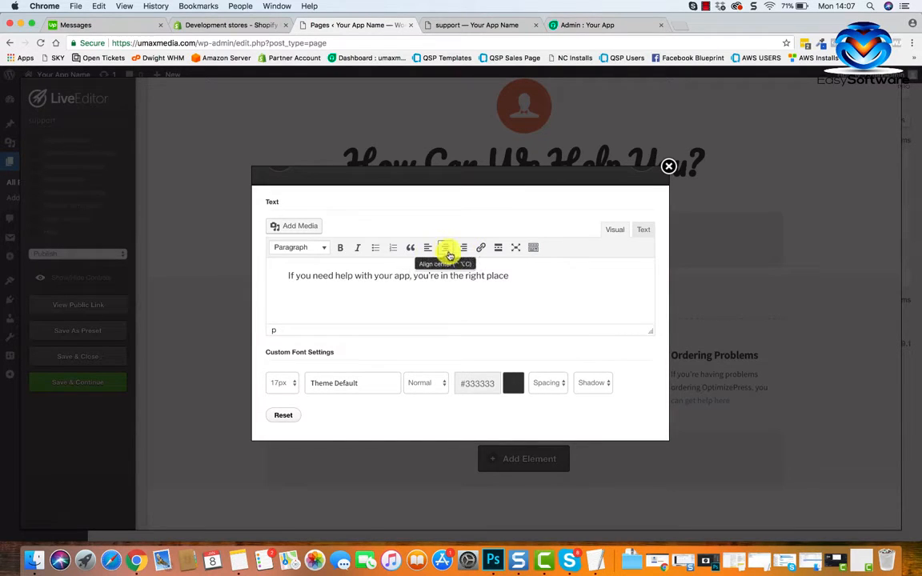
text(,)
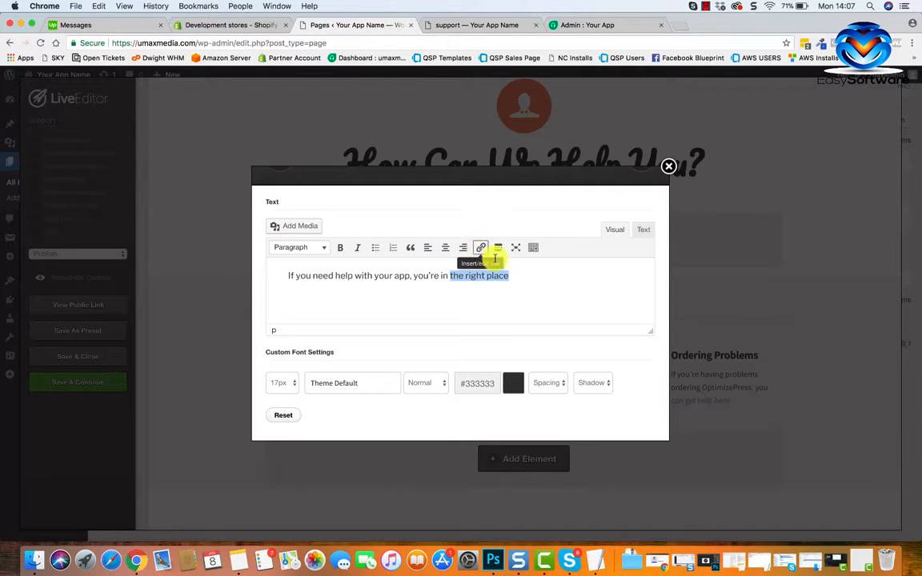
click(494, 303)
scroll(494, 303, down, 2)
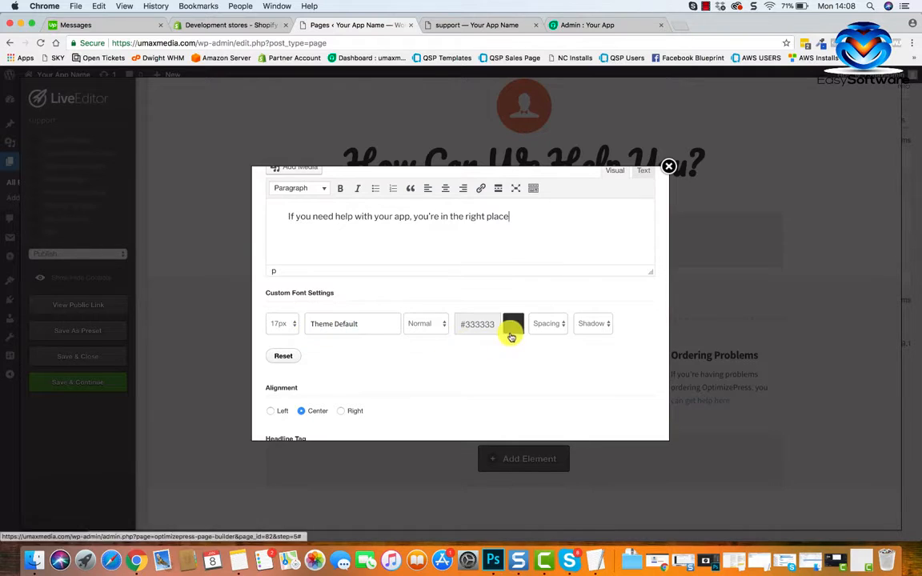
click(513, 325)
click(480, 350)
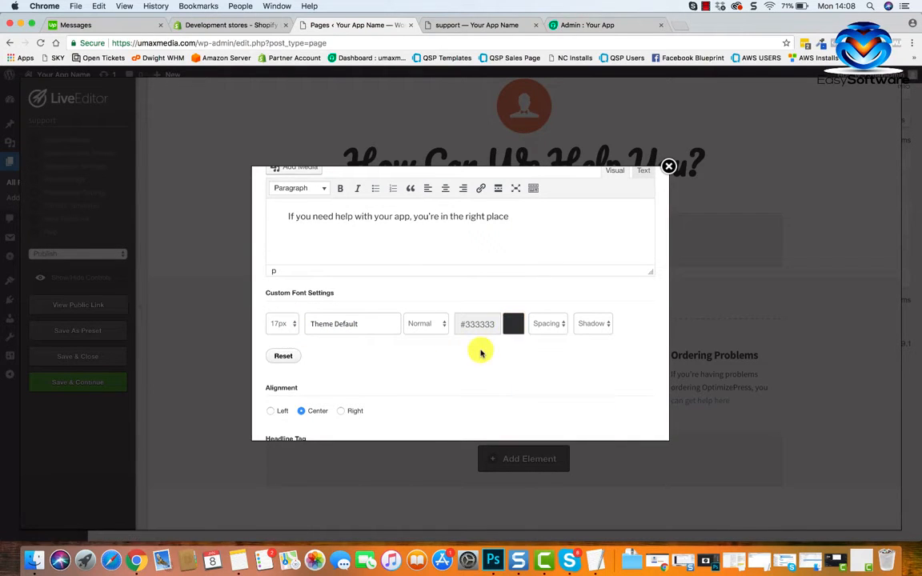
scroll(480, 352, down, 3)
scroll(480, 352, down, 3)
scroll(585, 378, down, 2)
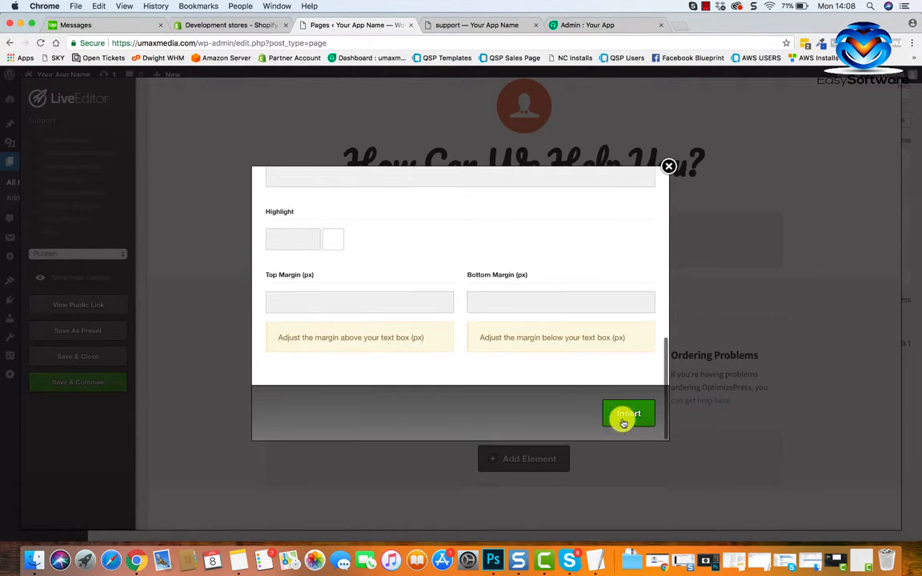
Close the headline options and swap the last row's contents, putting the contact form shortcode in the first column and the help categories in the second.
click(633, 415)
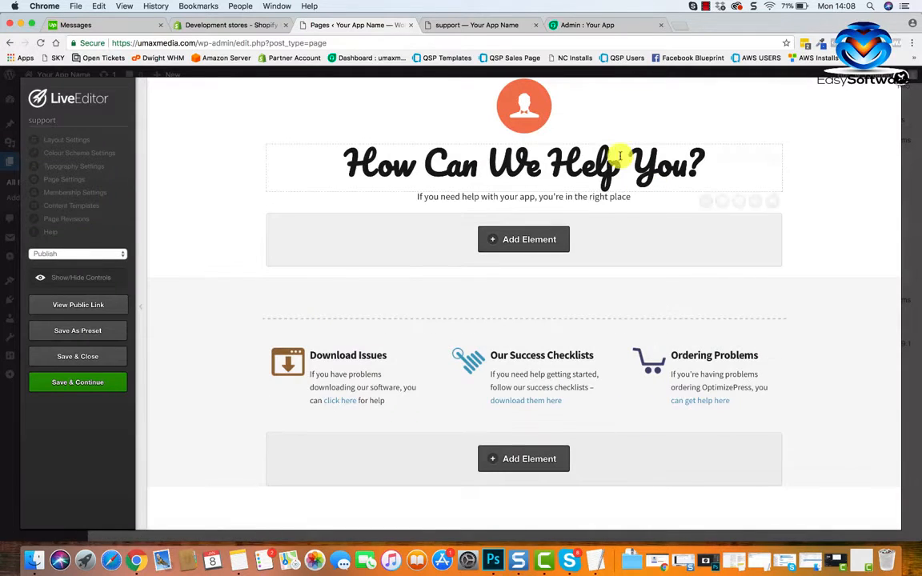
scroll(550, 267, up, 1)
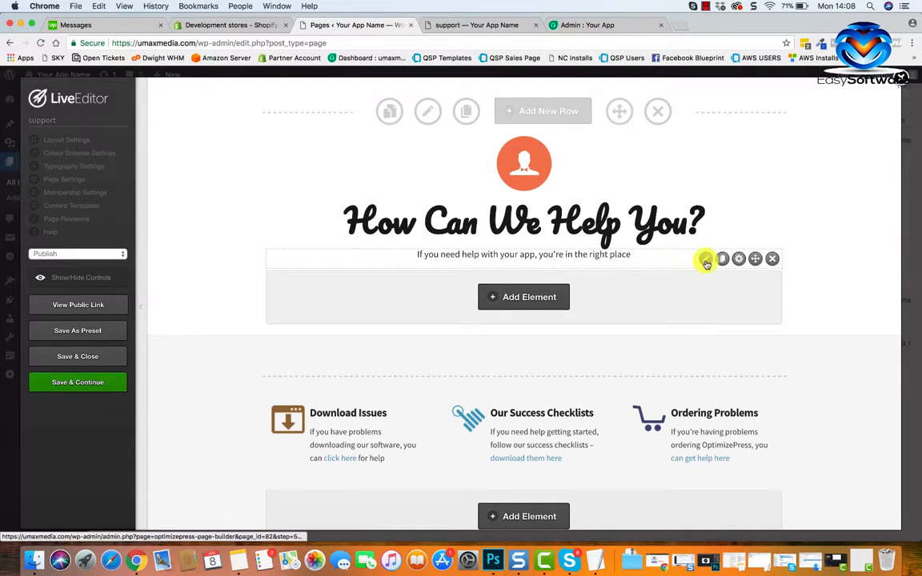
scroll(584, 368, down, 3)
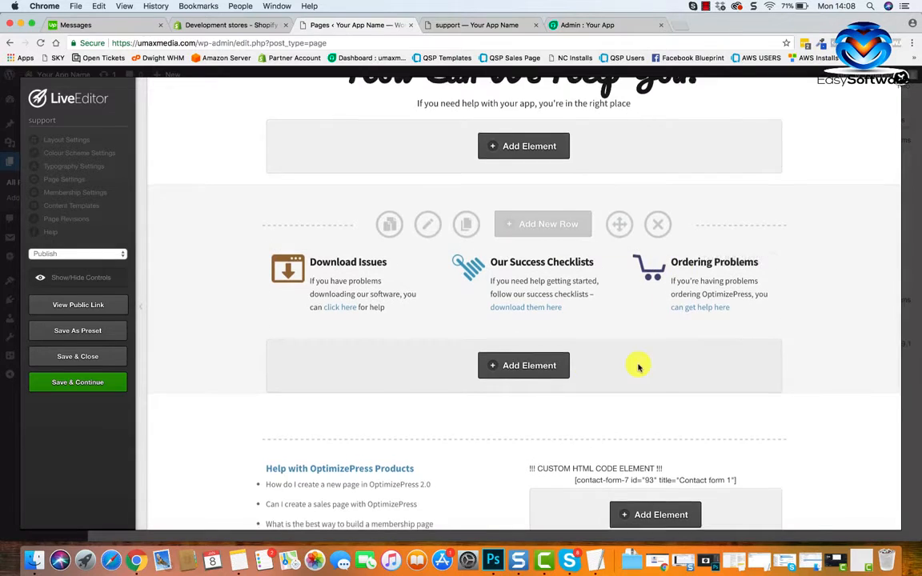
scroll(638, 367, down, 3)
scroll(731, 227, down, 2)
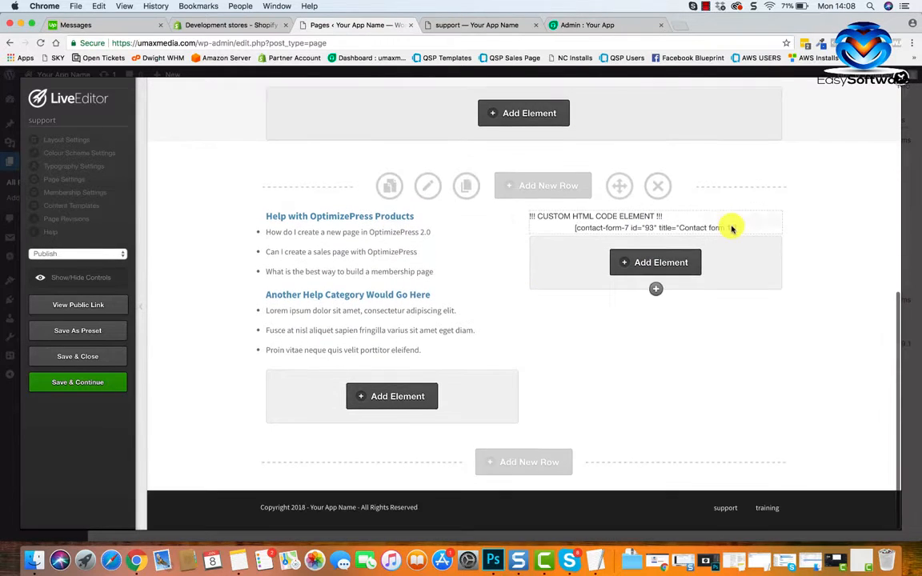
scroll(731, 227, up, 3)
scroll(559, 411, down, 2)
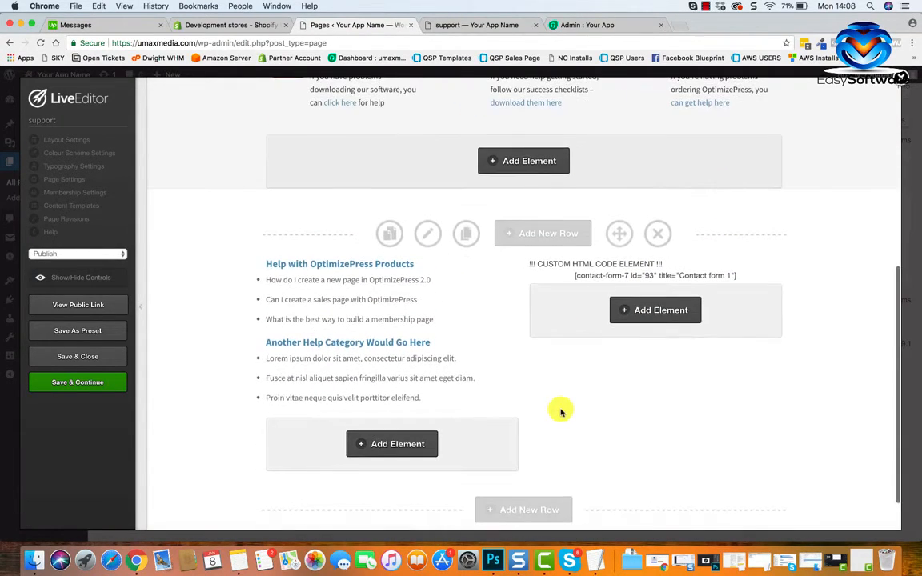
scroll(482, 325, down, 1)
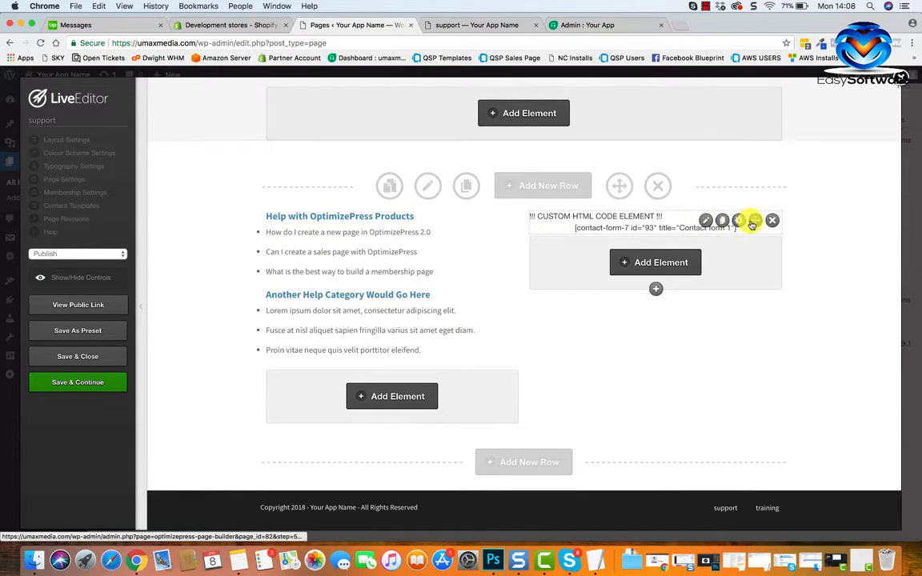
drag(753, 226, 583, 376)
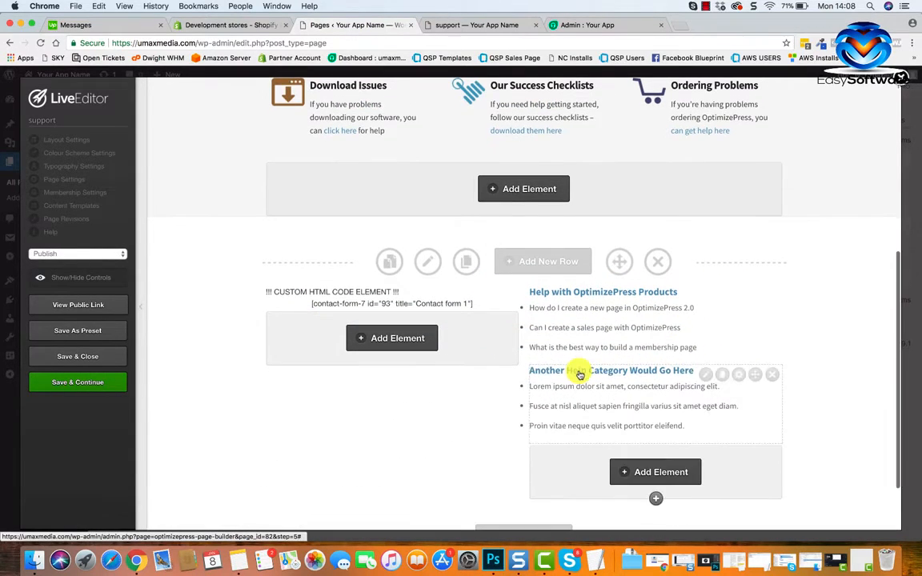
Add a one-column row at the end of the page and move the contact form shortcode element into it.
scroll(448, 346, up, 3)
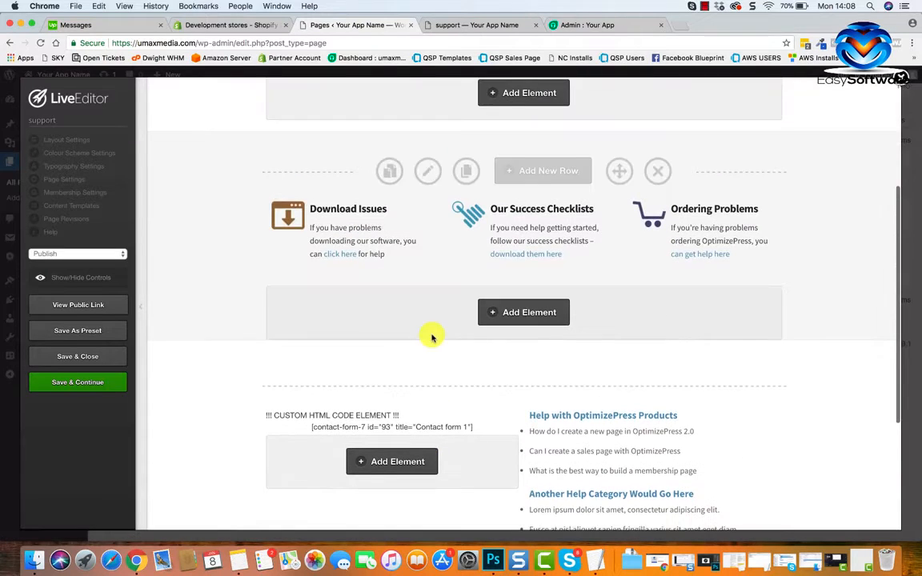
scroll(496, 430, down, 3)
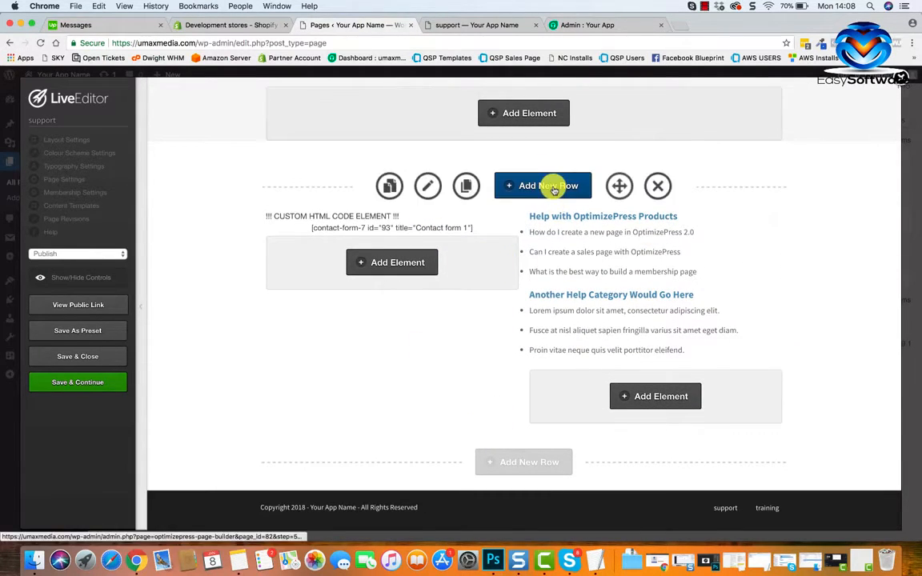
click(527, 461)
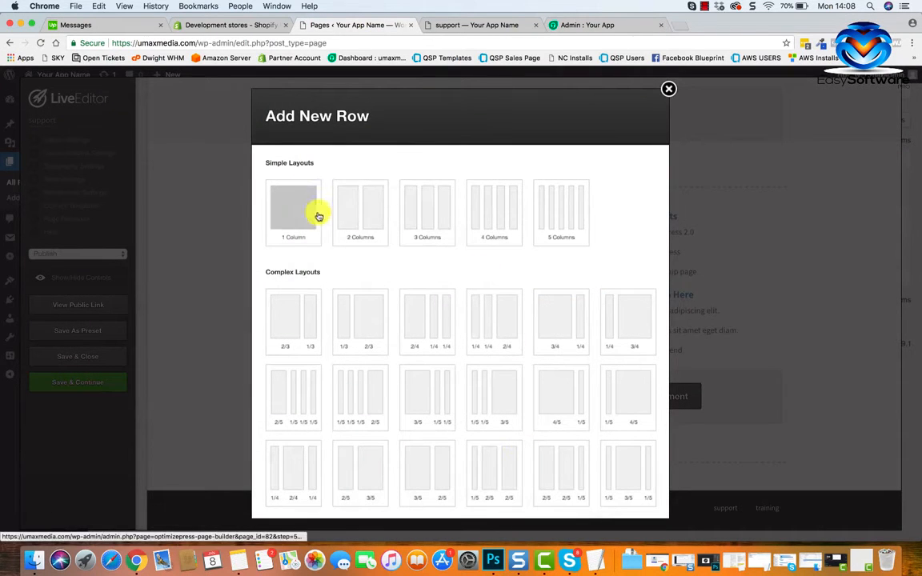
scroll(480, 295, down, 5)
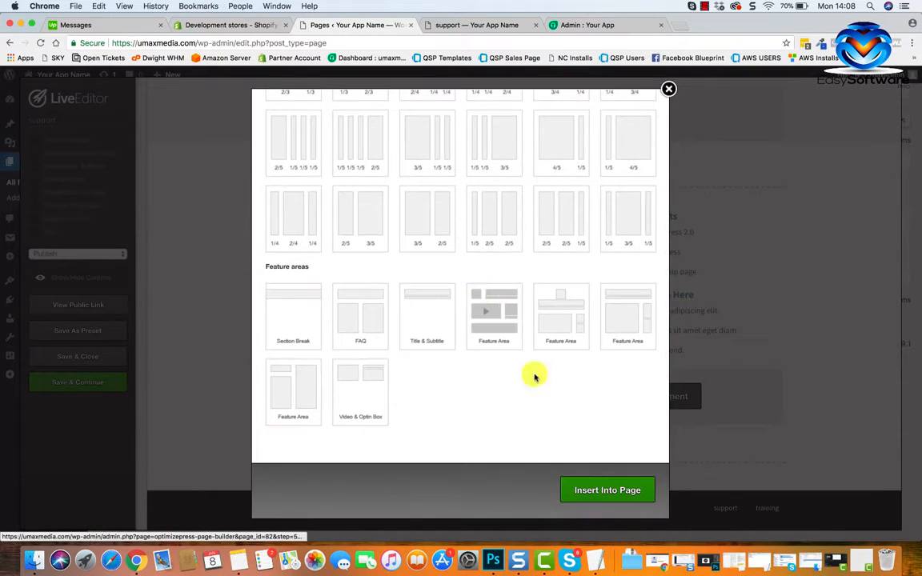
click(583, 488)
scroll(454, 430, down, 3)
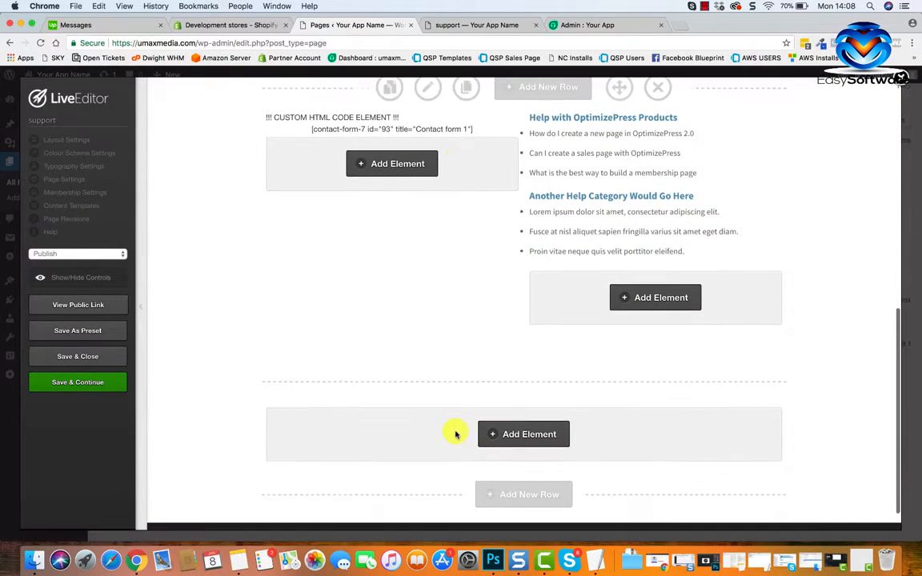
drag(493, 133, 579, 423)
Remove the "Another Help Category Would Go Here" block and move the "Help with OptimizePress Products" block above the contact form shortcode.
scroll(539, 345, up, 3)
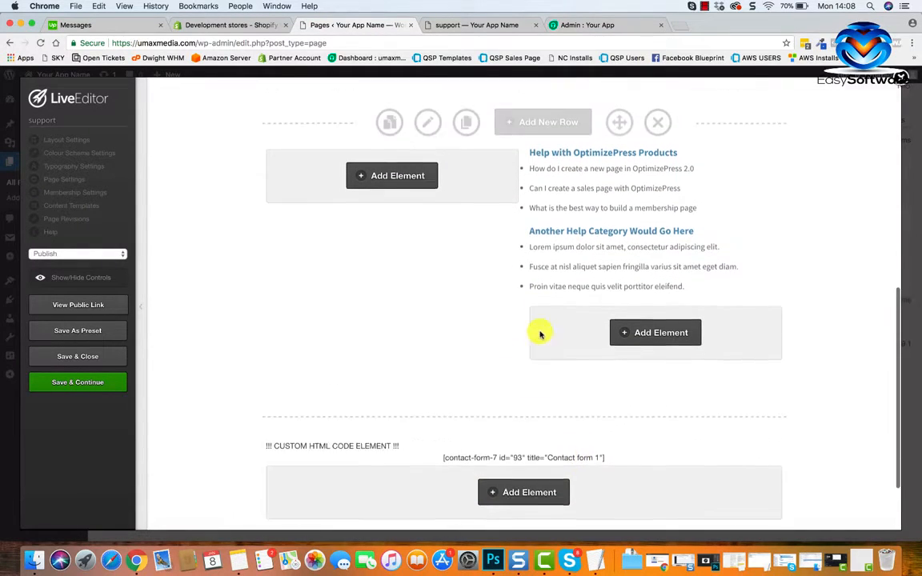
click(771, 308)
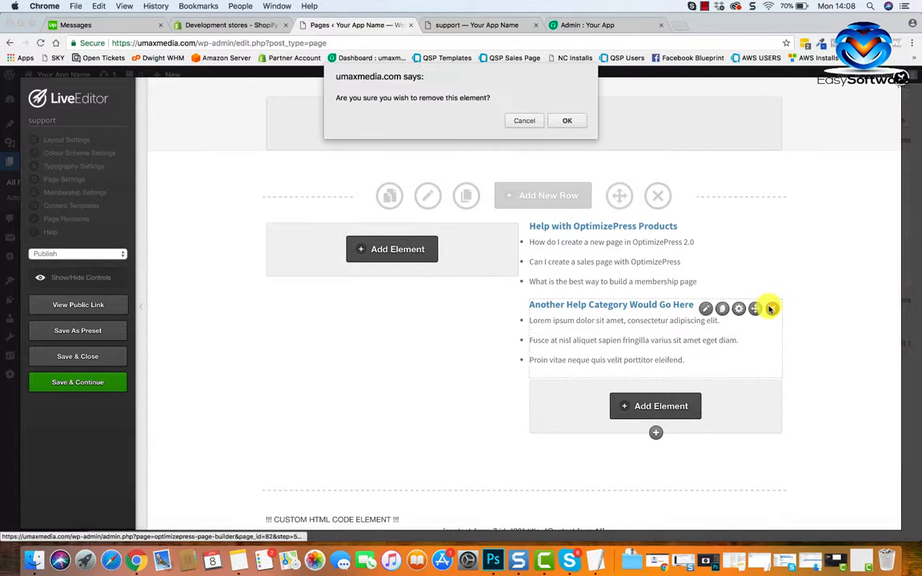
click(567, 121)
scroll(560, 320, down, 2)
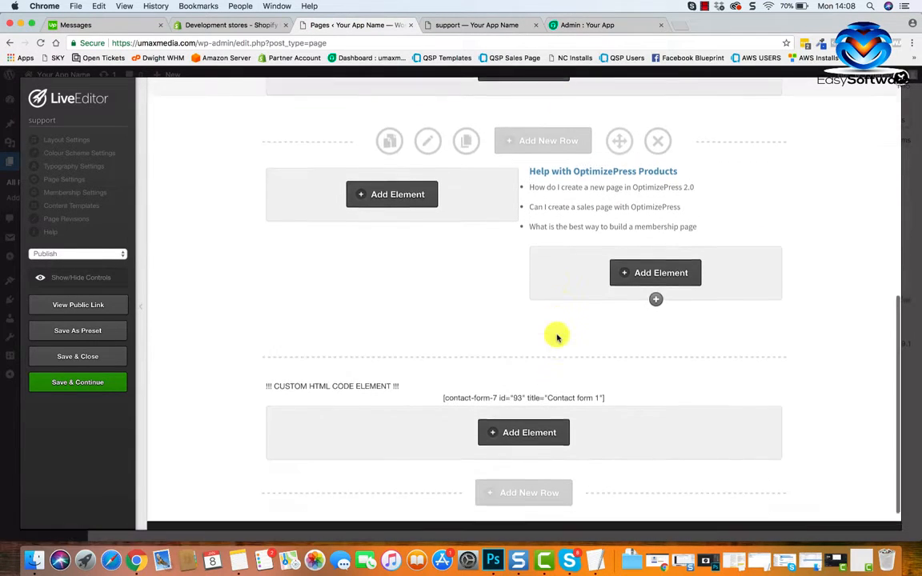
drag(758, 165, 598, 357)
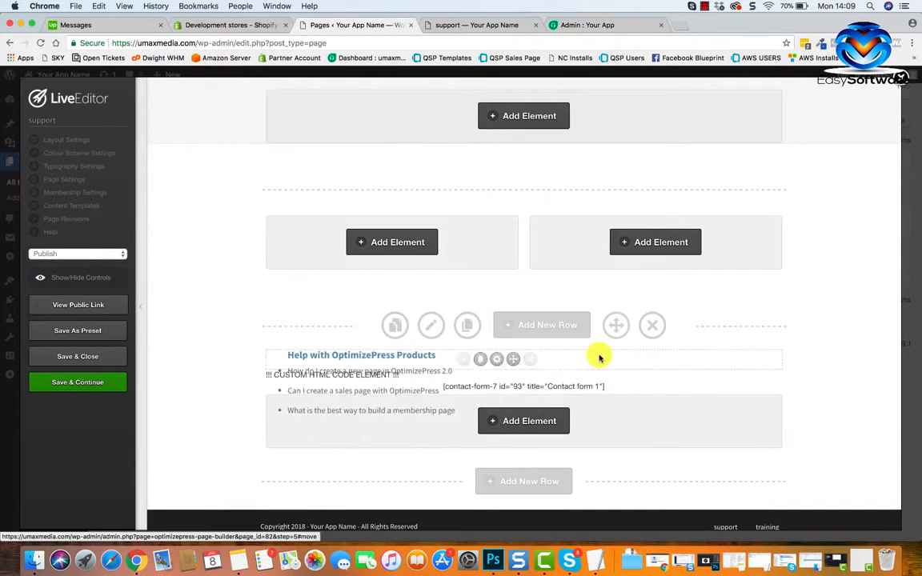
Replace the moved help block's content with "Please fill in the form below to contact our support desk, we will respond within 24 hours.".
scroll(528, 385, down, 2)
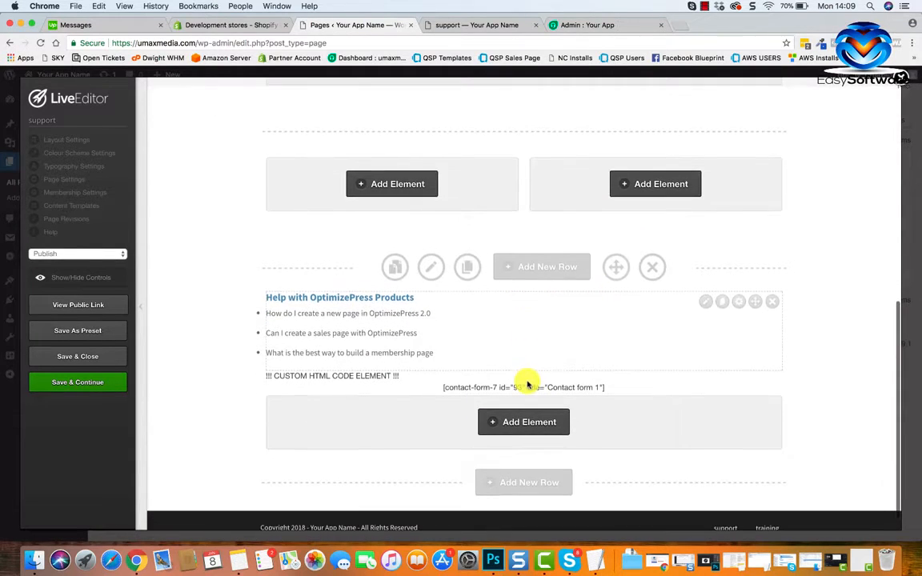
click(705, 304)
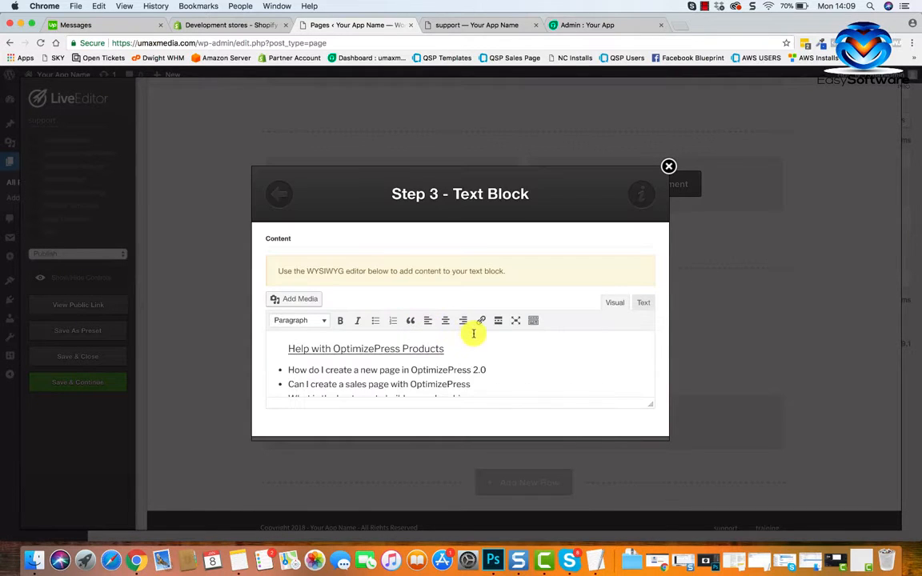
scroll(471, 330, down, 4)
scroll(473, 333, up, 3)
scroll(475, 335, down, 2)
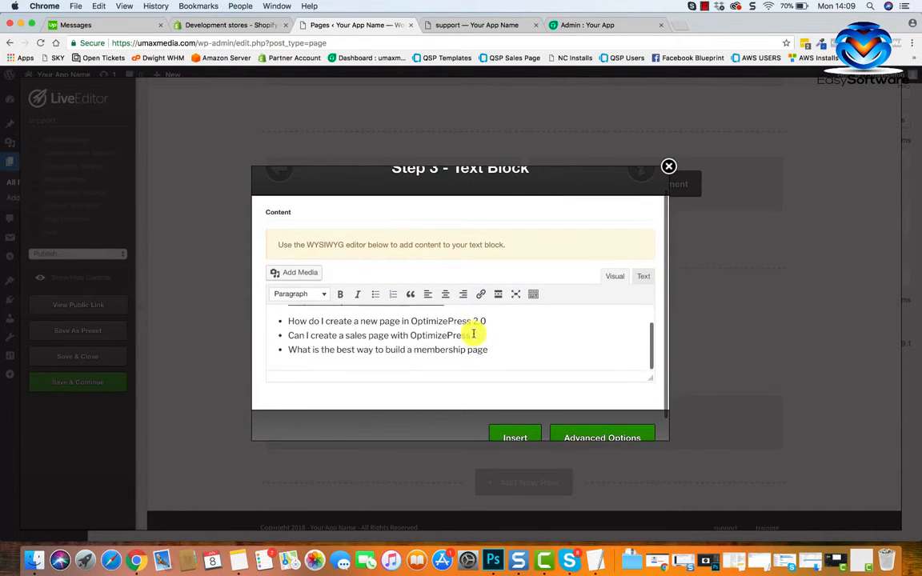
drag(500, 347, 263, 305)
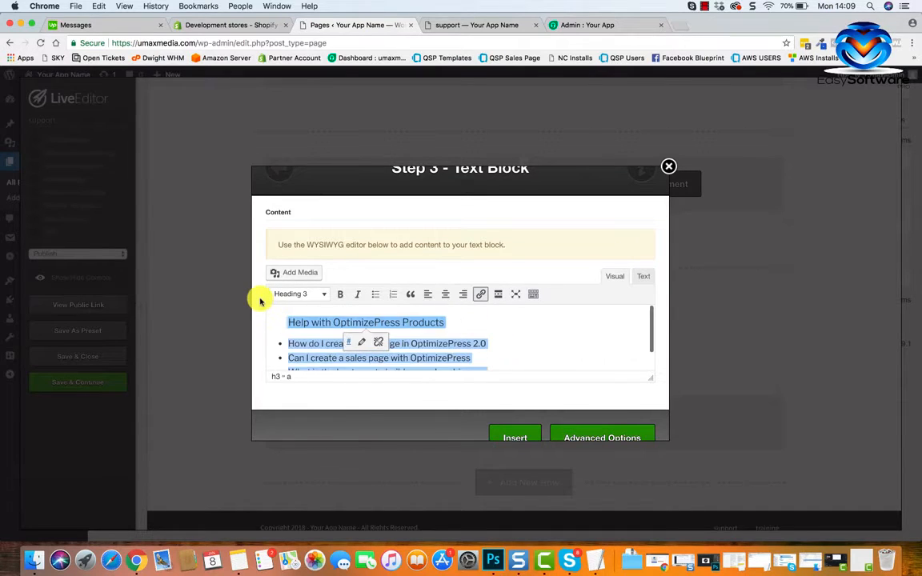
key(BackSpace)
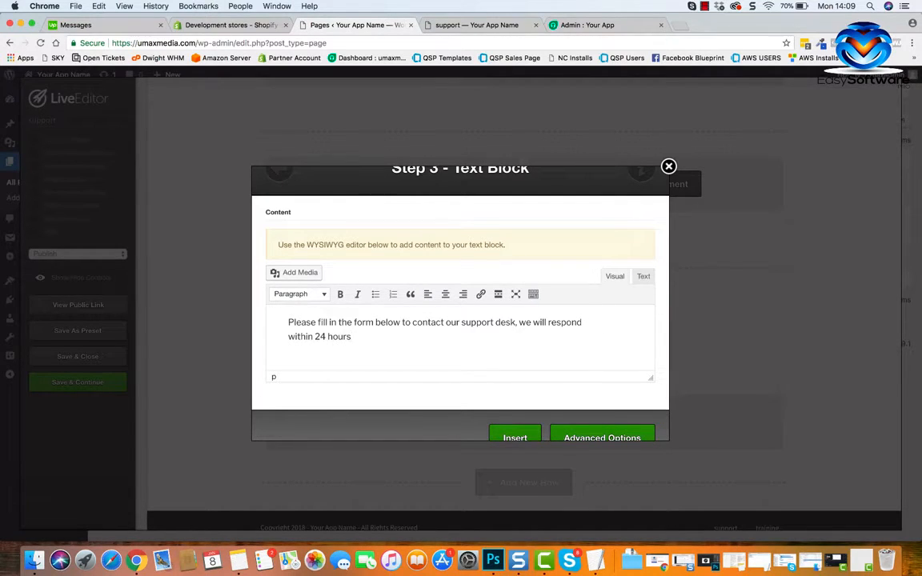
Centre the whole support message within the text editor and insert the updated text block into the page.
key(super+a)
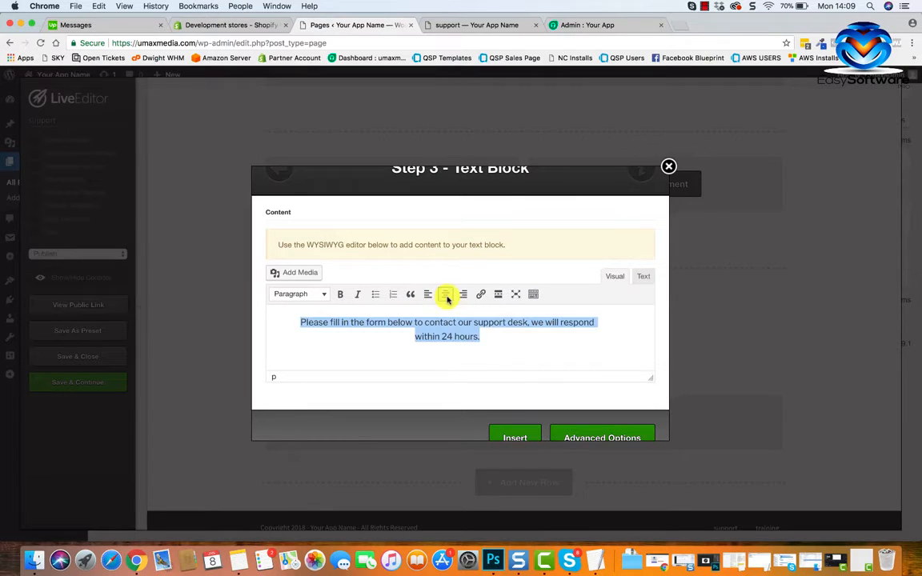
click(446, 294)
scroll(560, 381, down, 1)
click(519, 416)
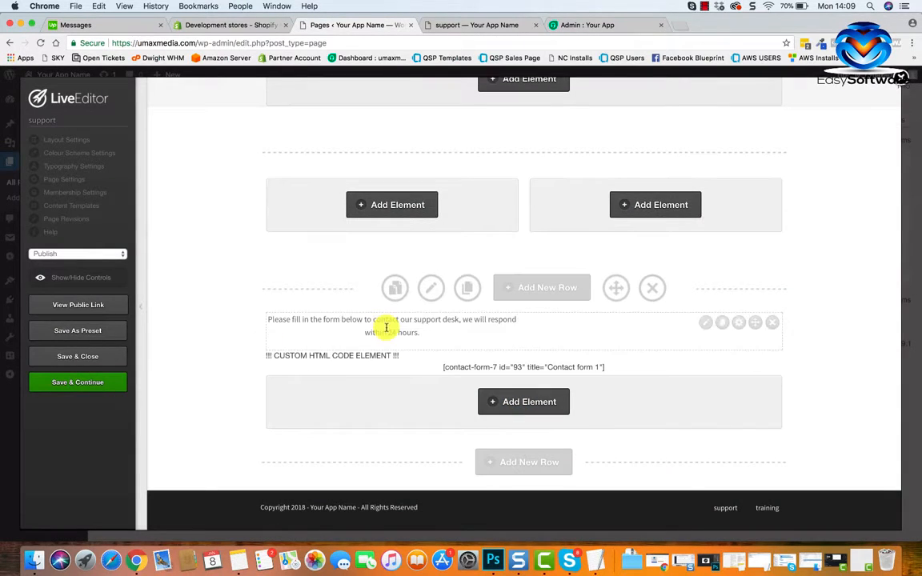
Set the support message text block's alignment to Center in its advanced options and insert it.
click(706, 323)
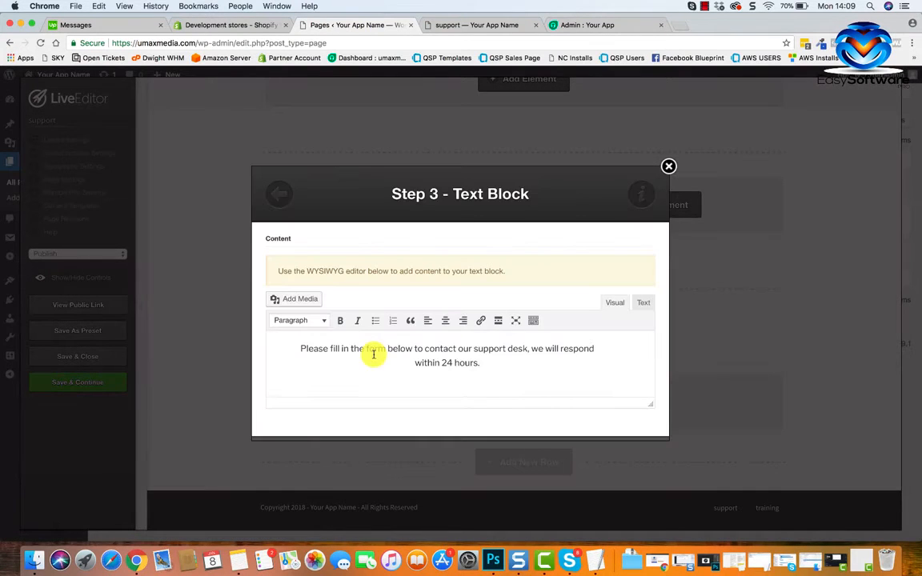
scroll(416, 359, down, 2)
click(571, 407)
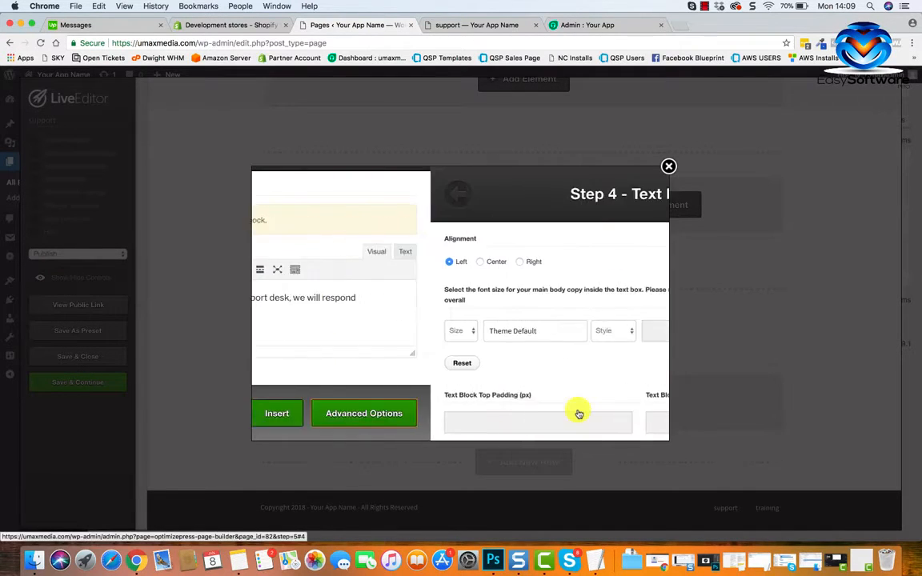
click(304, 264)
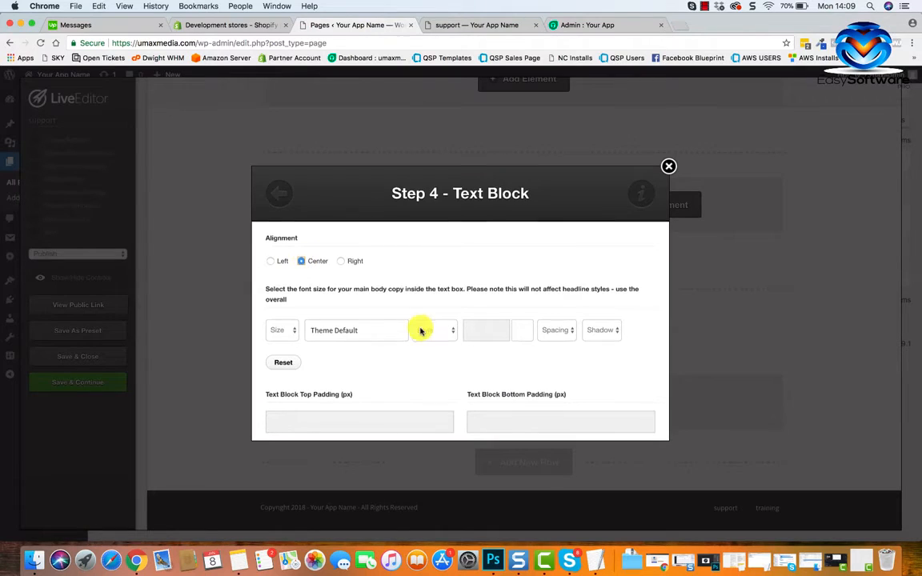
scroll(493, 360, down, 5)
click(610, 412)
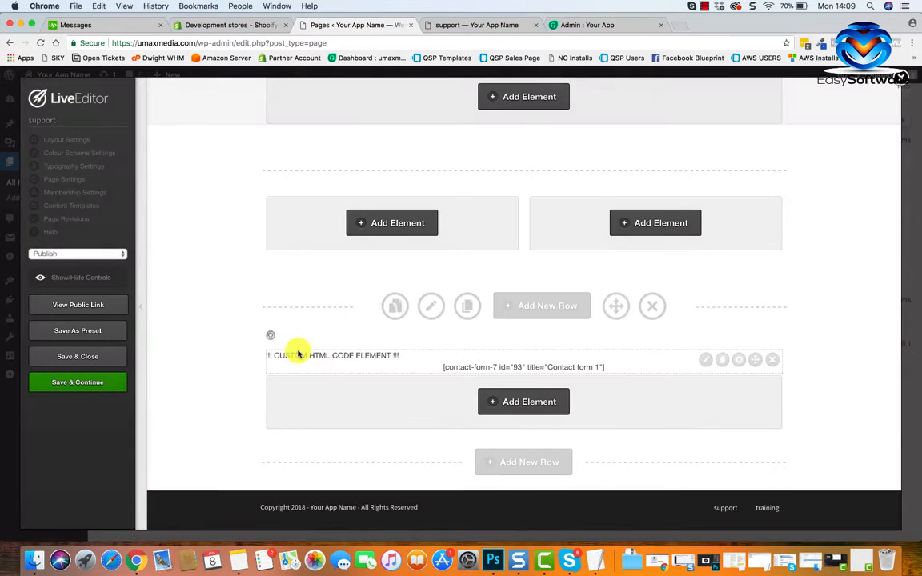
Save the support page, keeping the editor open, and check the support message and contact form layout on its public version.
click(97, 386)
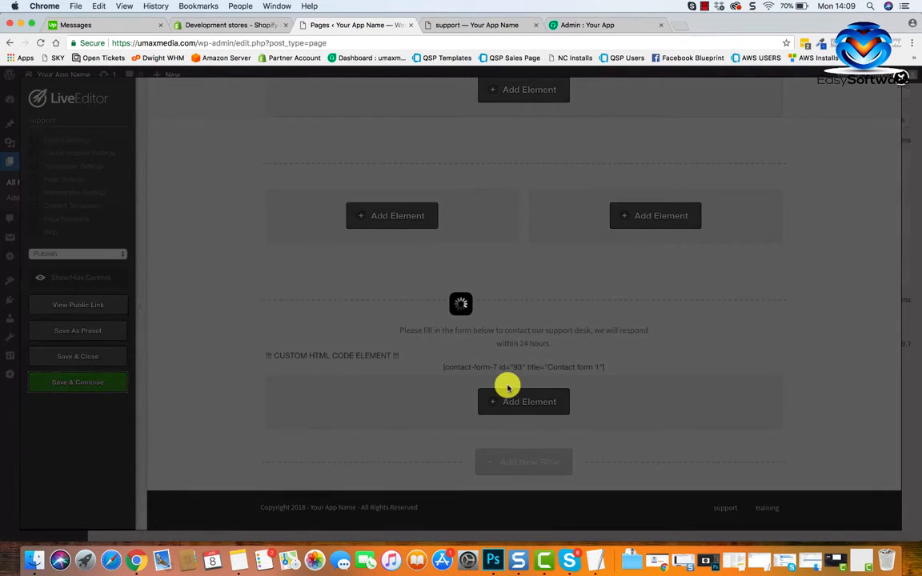
click(577, 125)
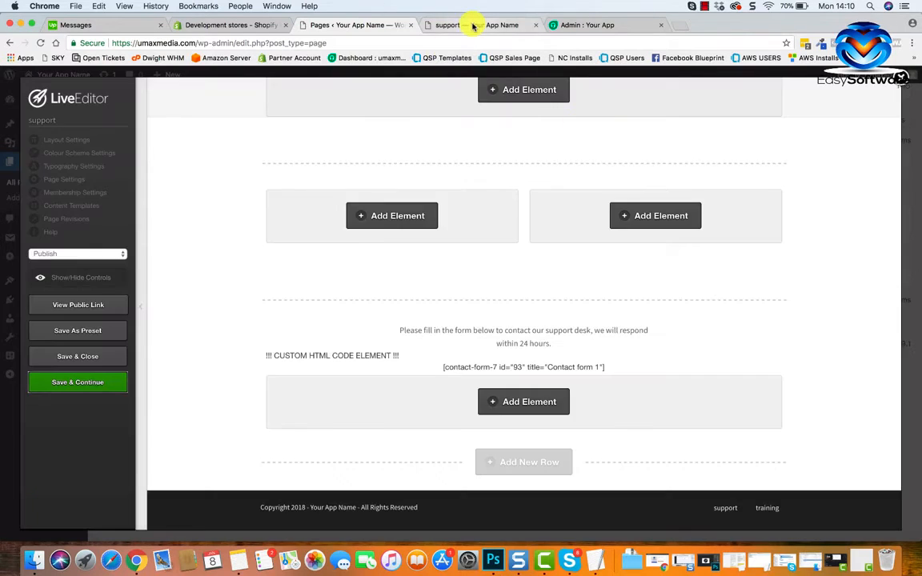
click(473, 25)
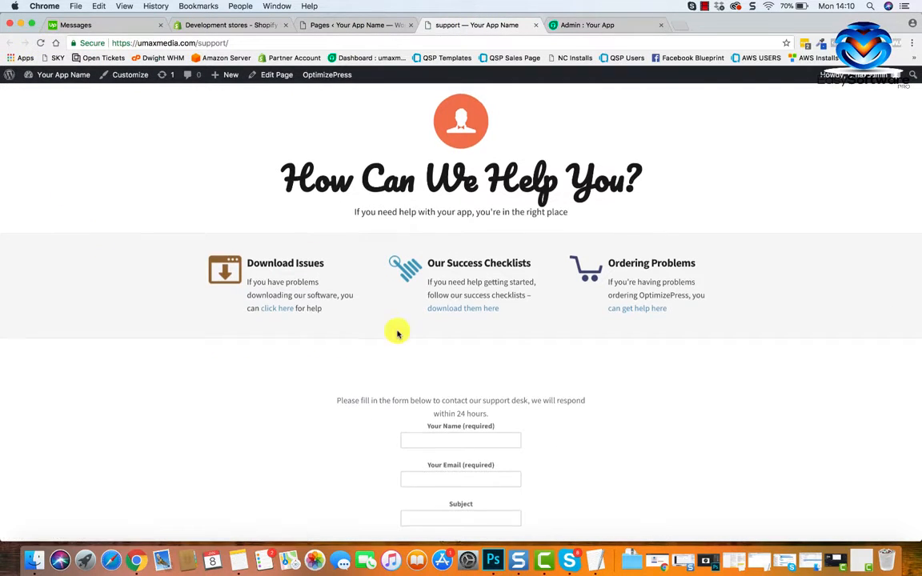
scroll(398, 334, down, 5)
scroll(393, 228, up, 1)
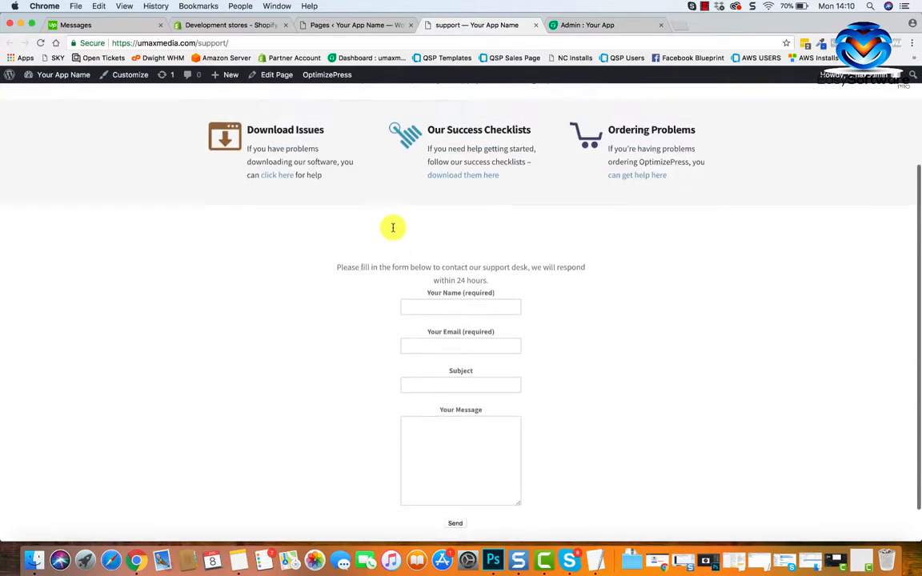
scroll(393, 228, up, 2)
scroll(451, 228, up, 2)
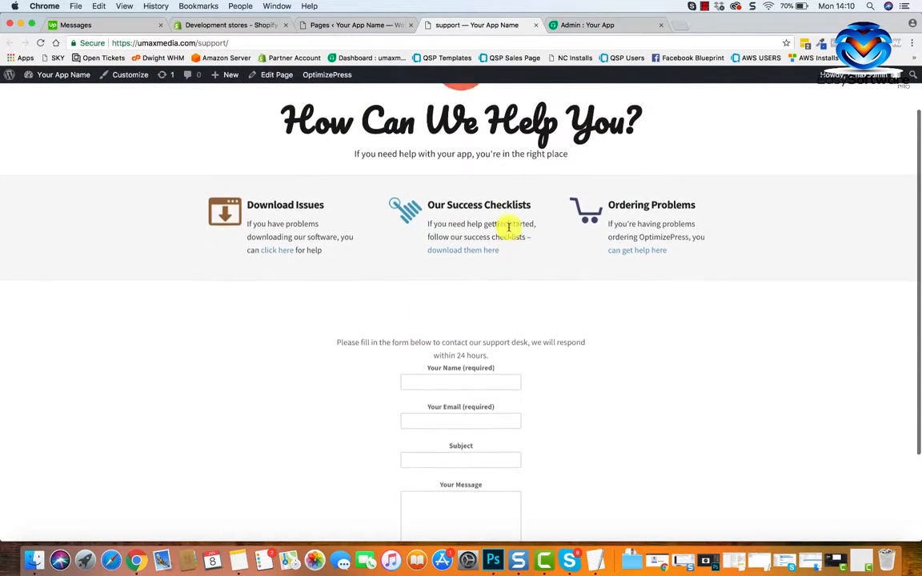
scroll(500, 307, down, 2)
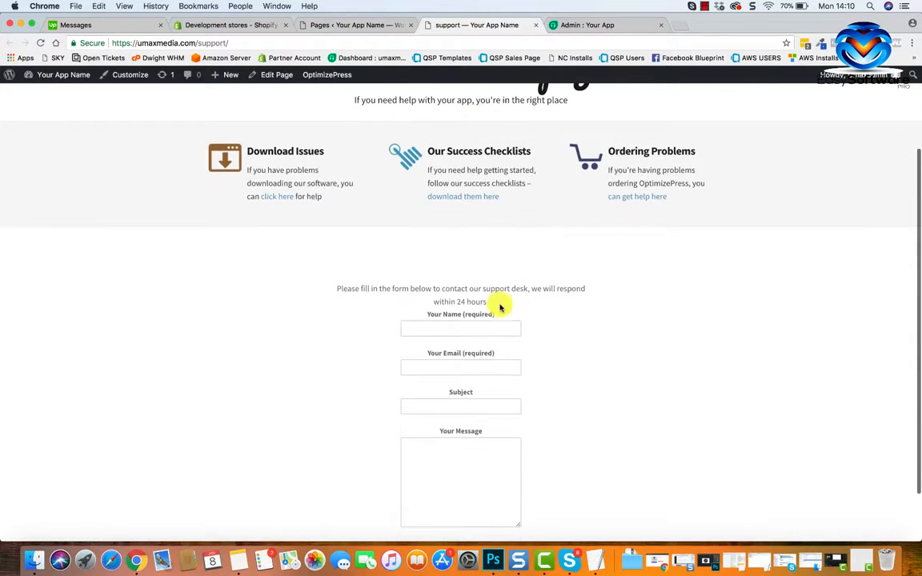
Back in the LiveEditor, delete the empty two-column row above the support message.
click(327, 21)
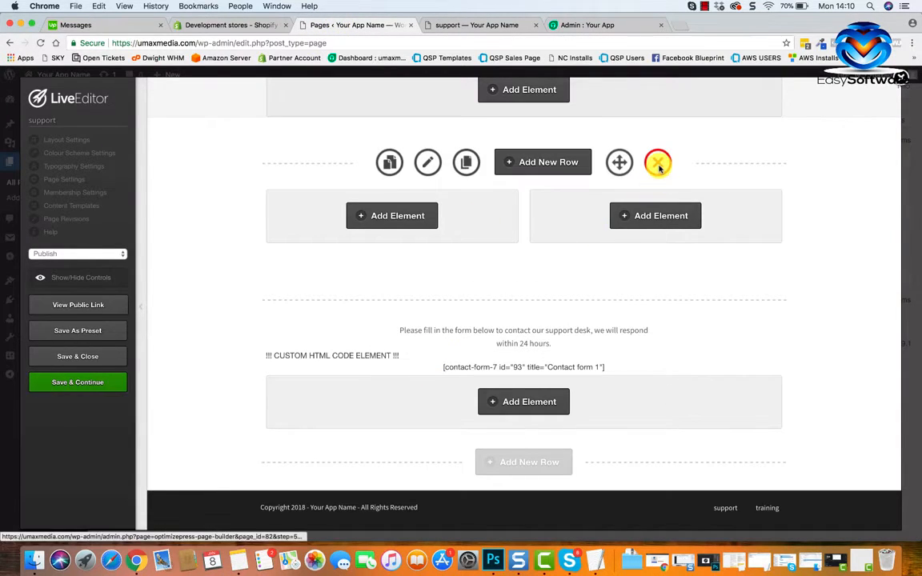
click(658, 162)
click(571, 118)
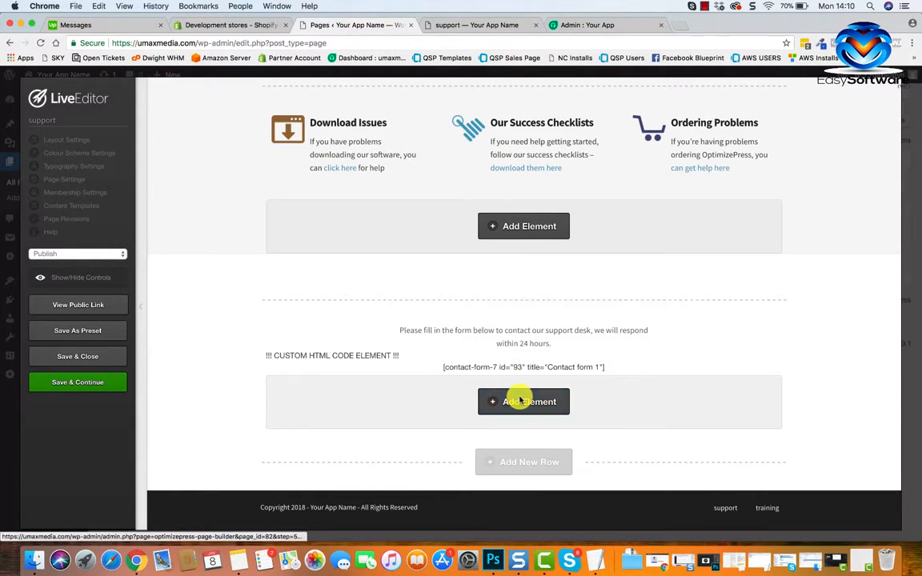
Add a Vertical Spacing element to the contact form row and move it between the support message and the form shortcode.
click(520, 400)
text(html)
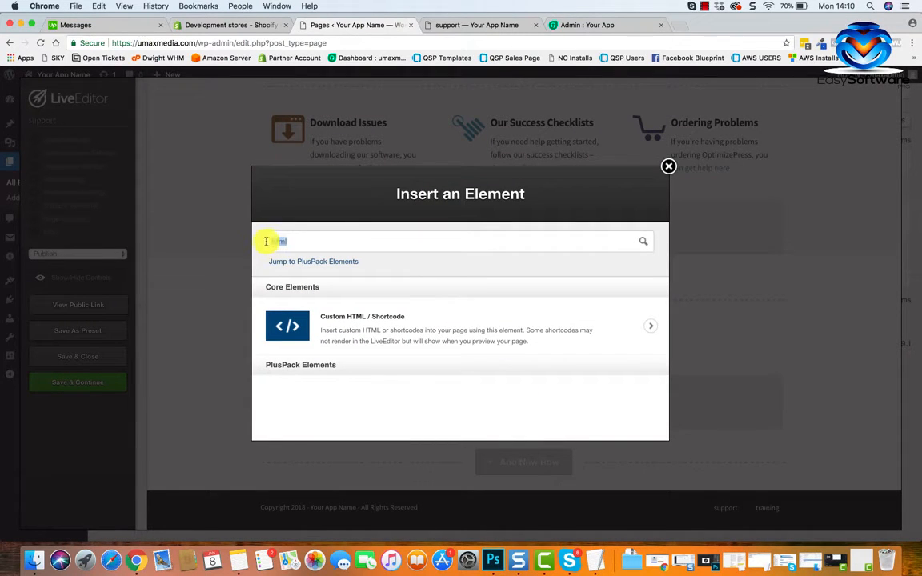
text(spa)
click(329, 319)
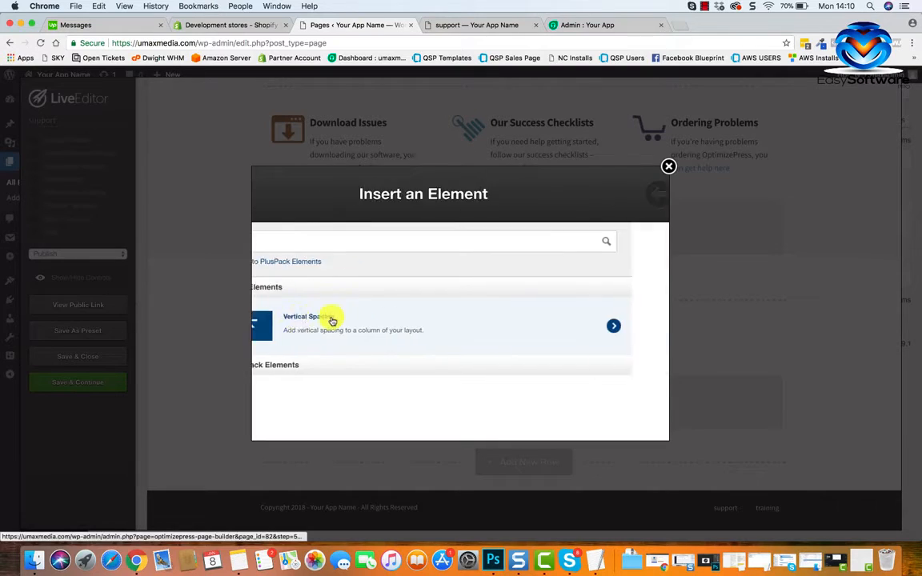
click(350, 274)
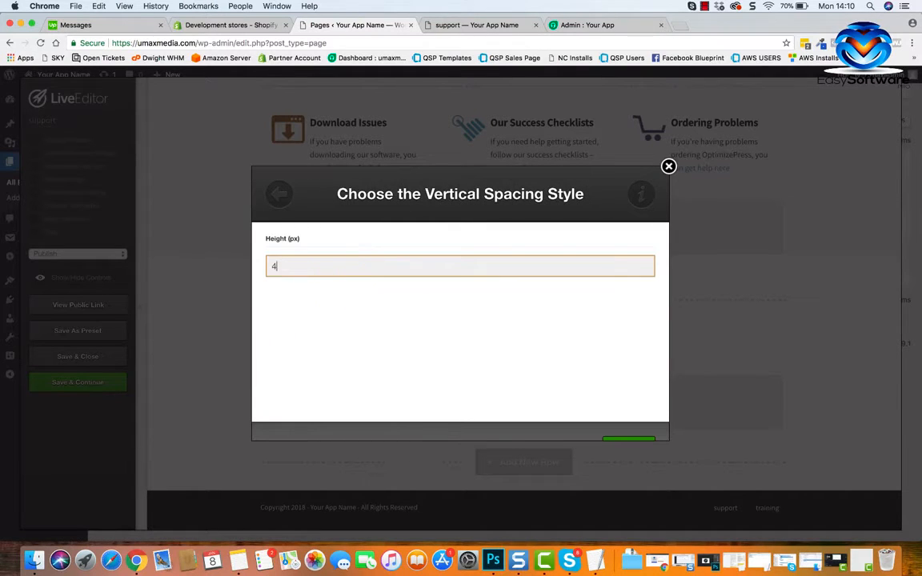
click(642, 421)
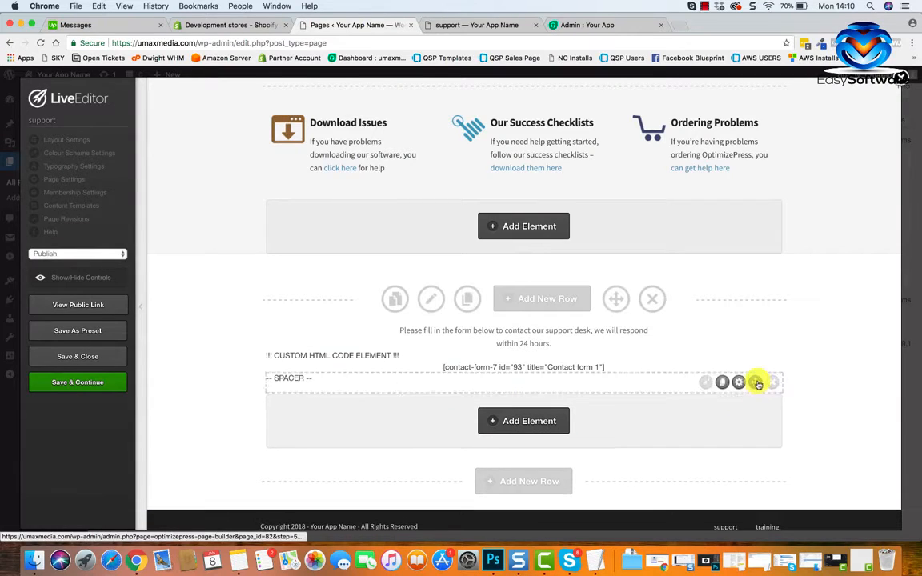
drag(755, 383, 756, 362)
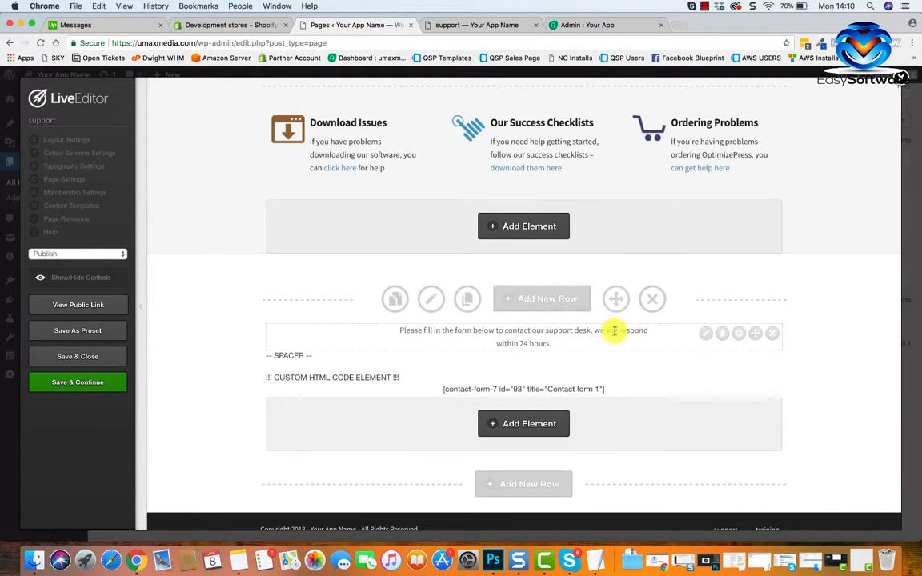
Set the existing support message text block's font to 24px Trebuchet MS in its advanced options and insert it.
click(705, 330)
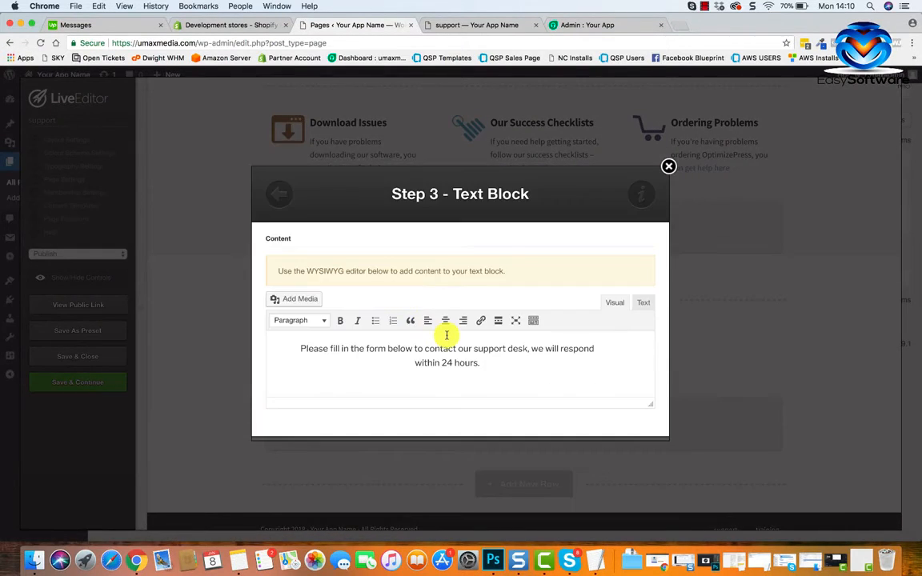
scroll(447, 334, down, 3)
click(618, 412)
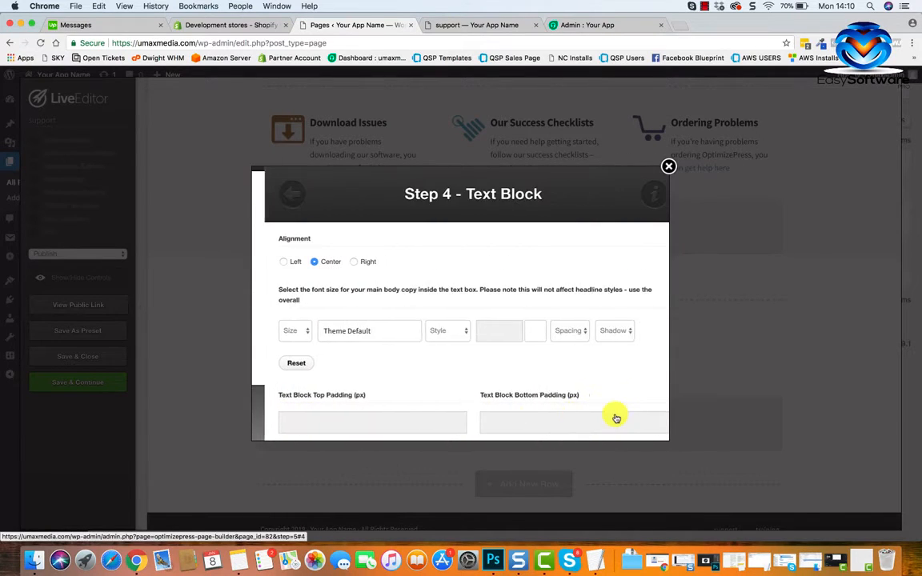
click(295, 332)
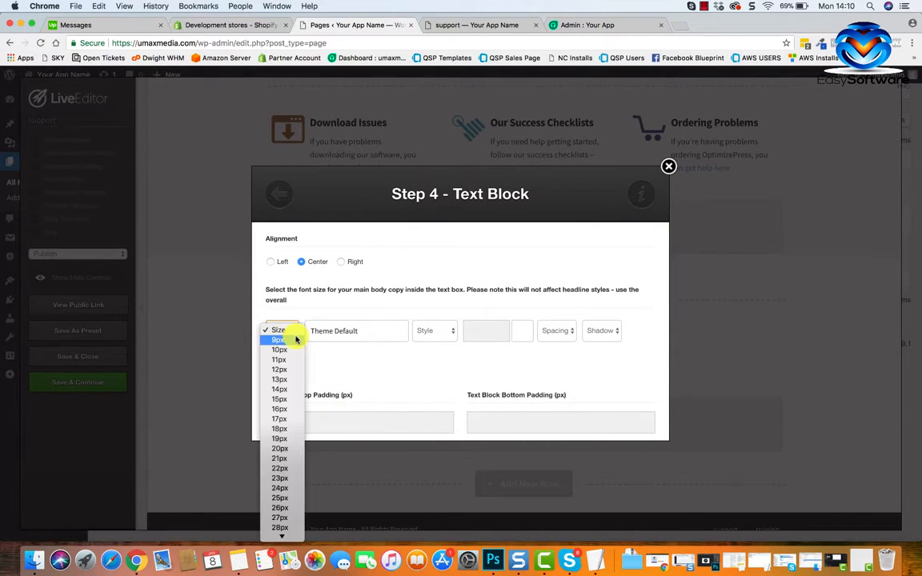
click(277, 487)
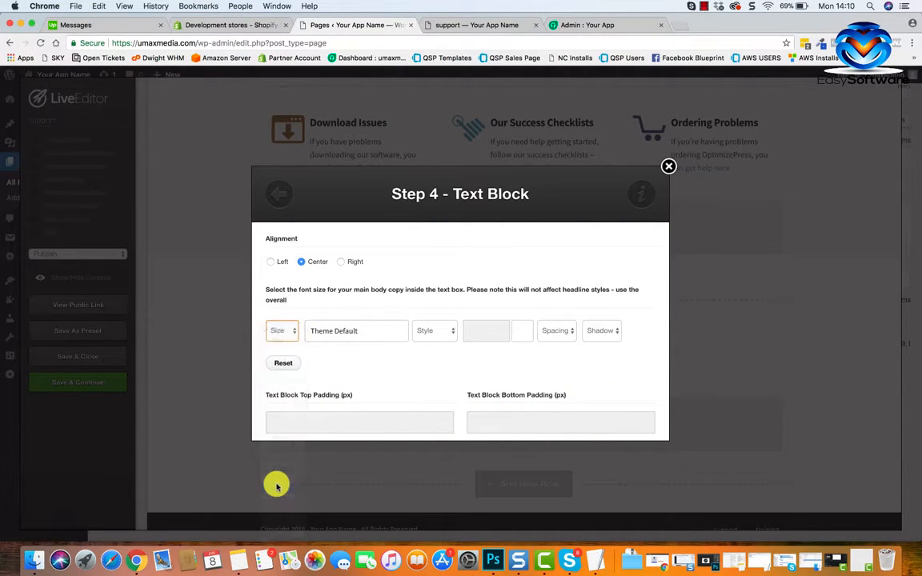
click(358, 335)
scroll(502, 270, down, 2)
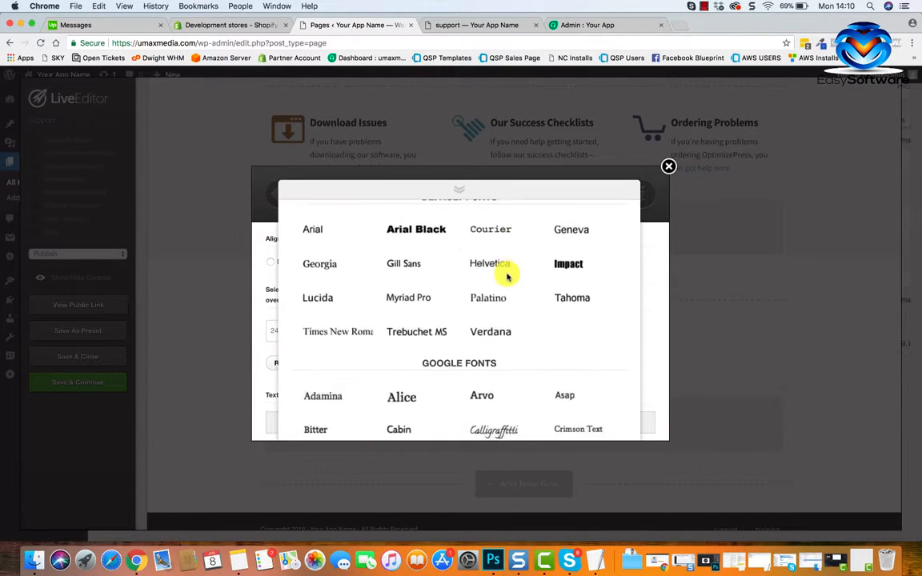
scroll(501, 345, down, 3)
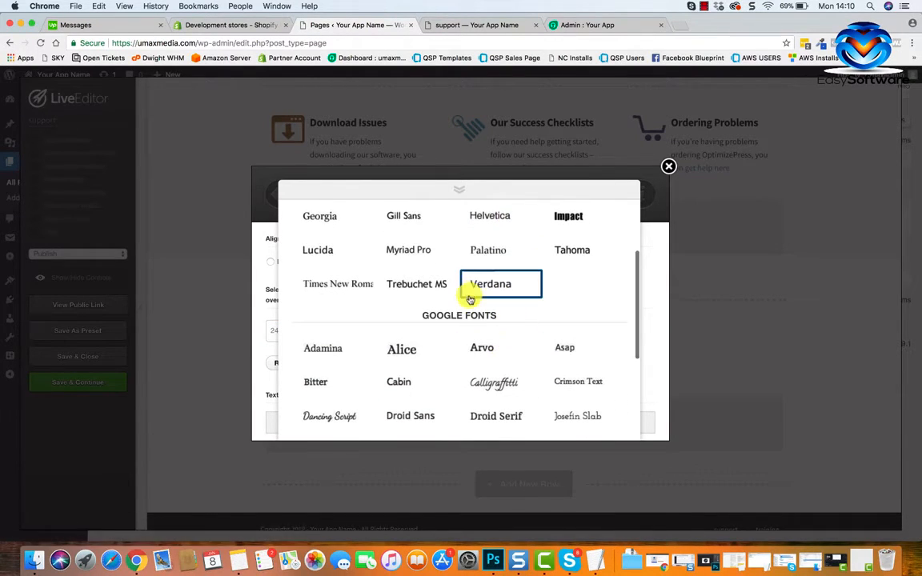
click(436, 269)
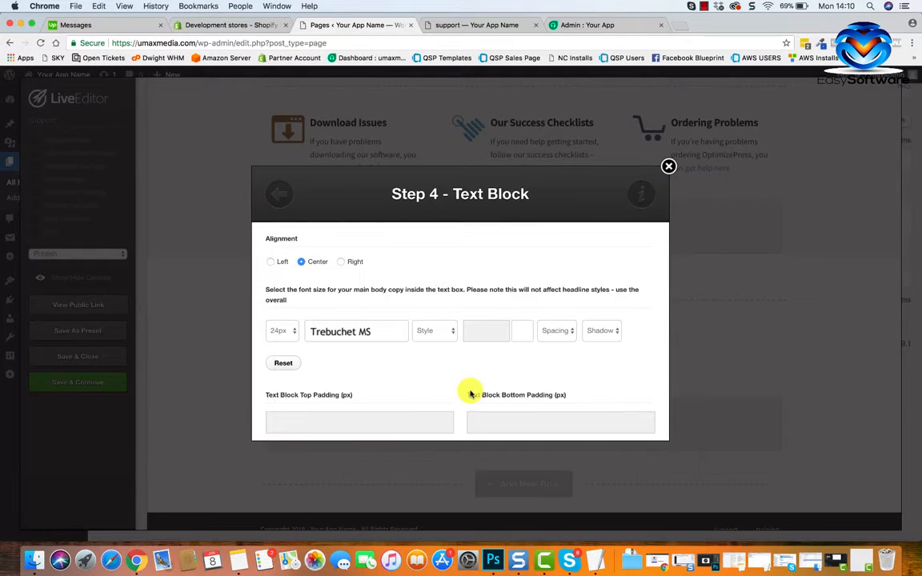
scroll(471, 392, down, 2)
scroll(469, 391, down, 5)
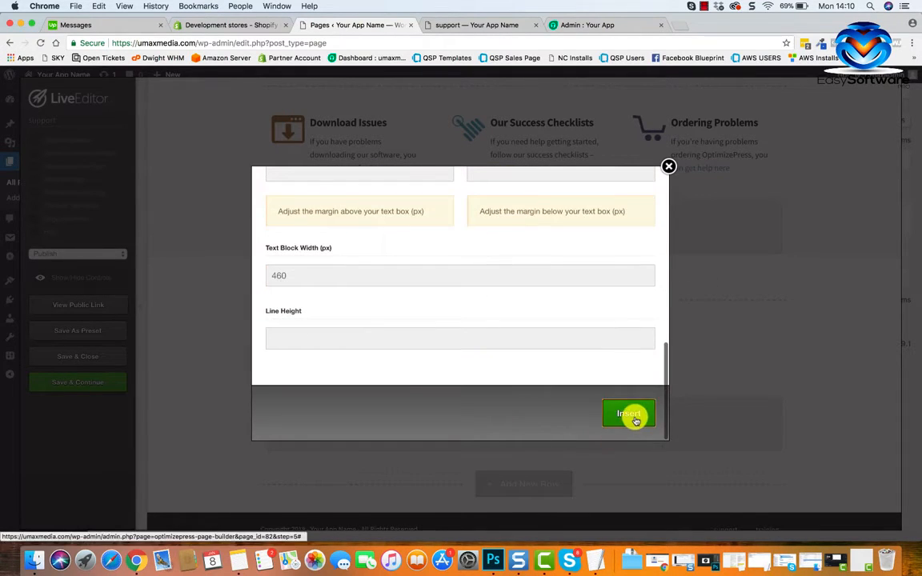
click(634, 418)
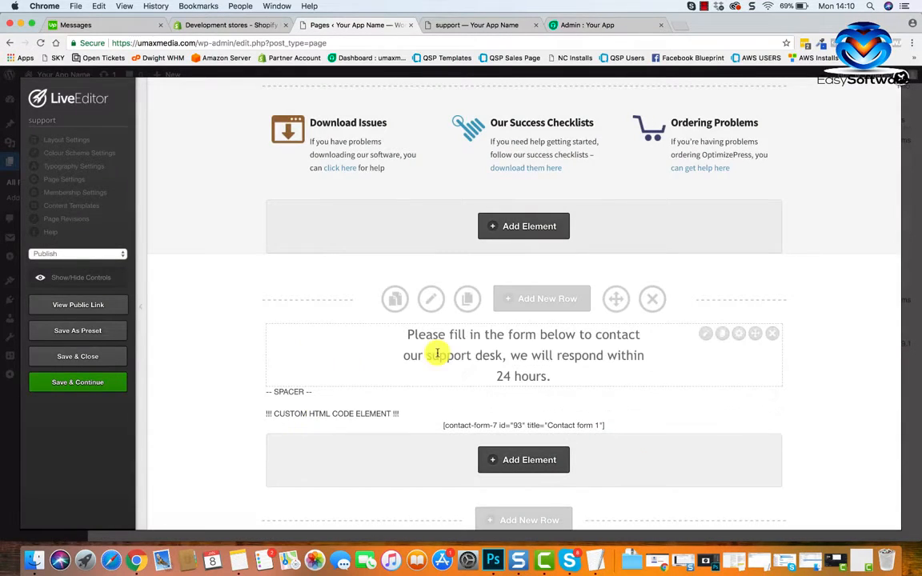
Copy the support message's wording from its text block, close the editor without changes and delete that text block.
click(703, 334)
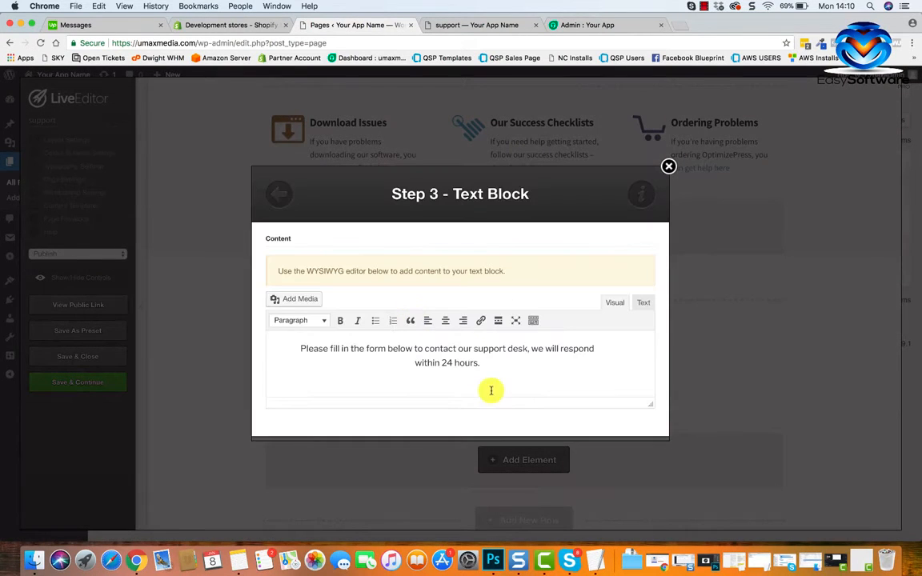
drag(300, 349, 491, 363)
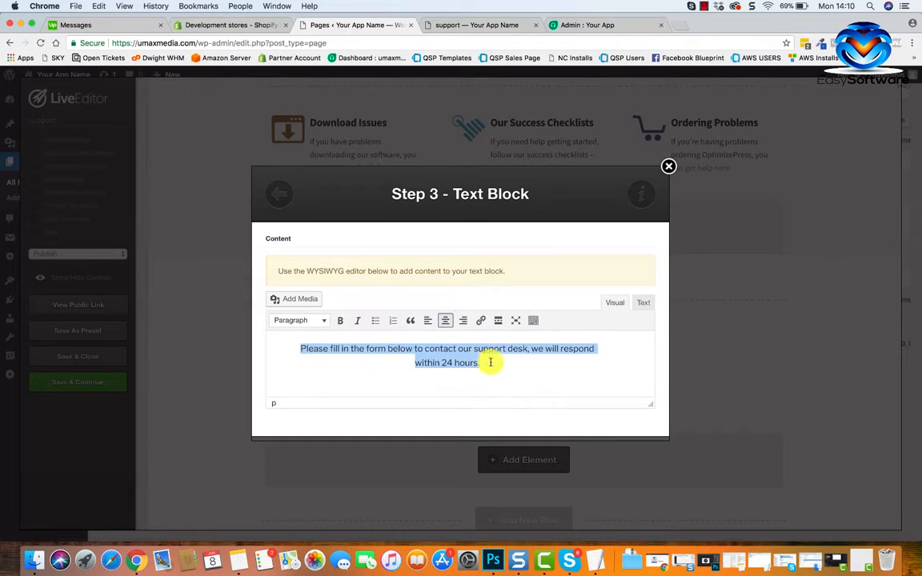
right_click(464, 356)
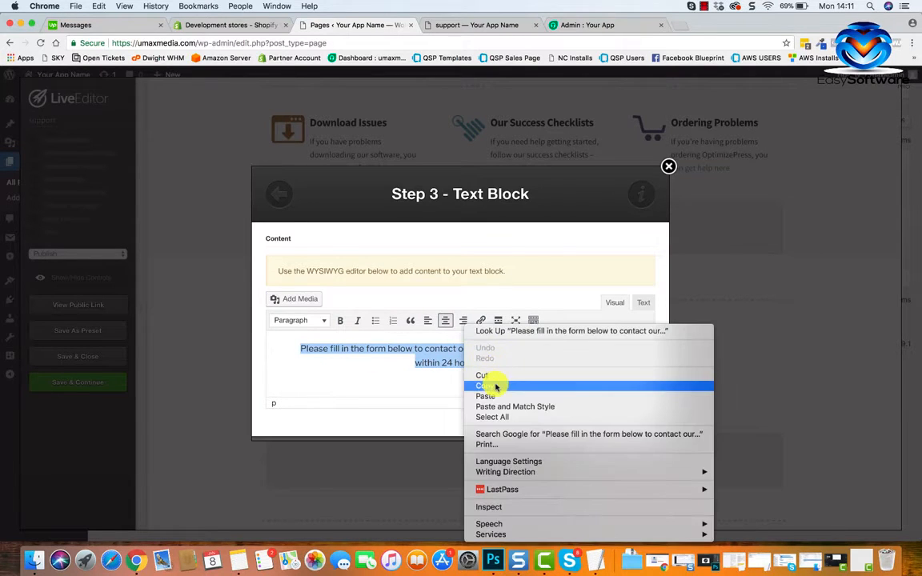
click(494, 385)
click(669, 167)
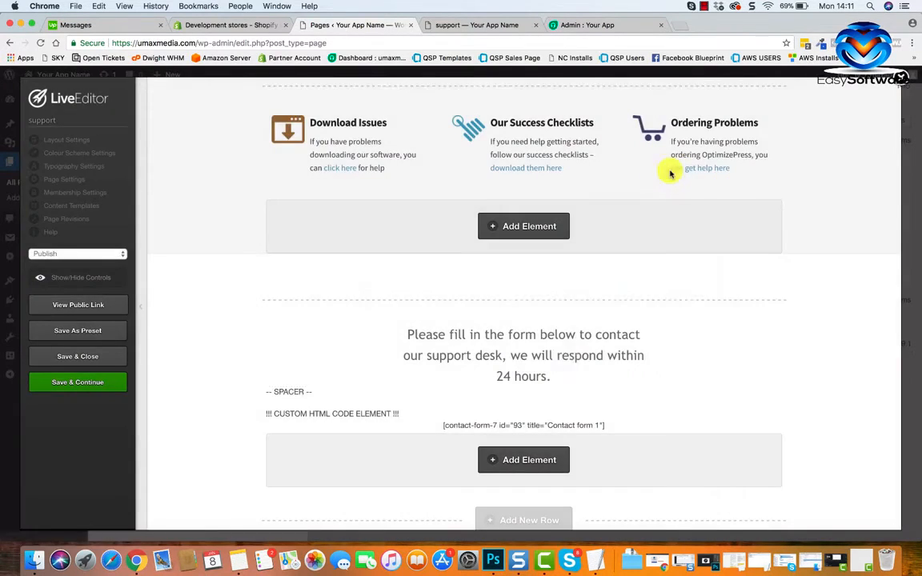
scroll(564, 362, down, 2)
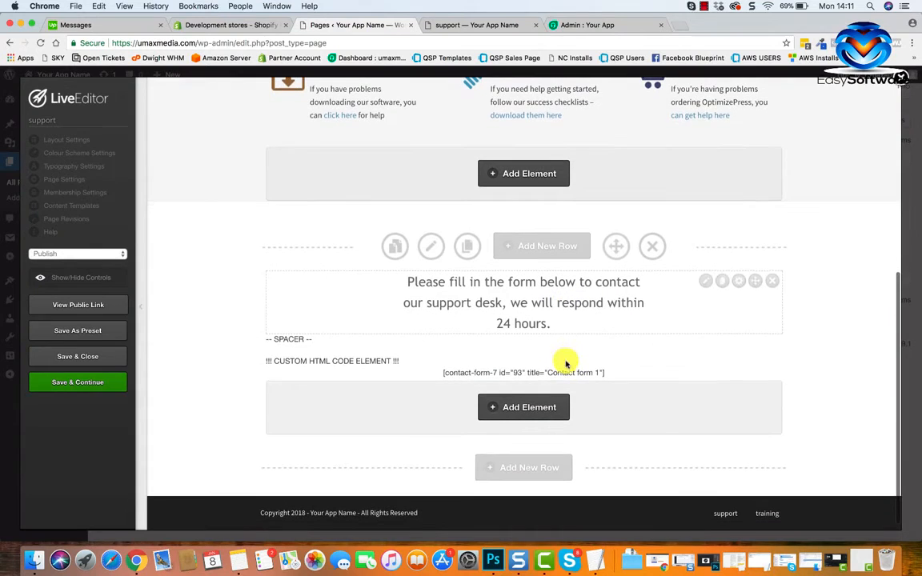
click(773, 281)
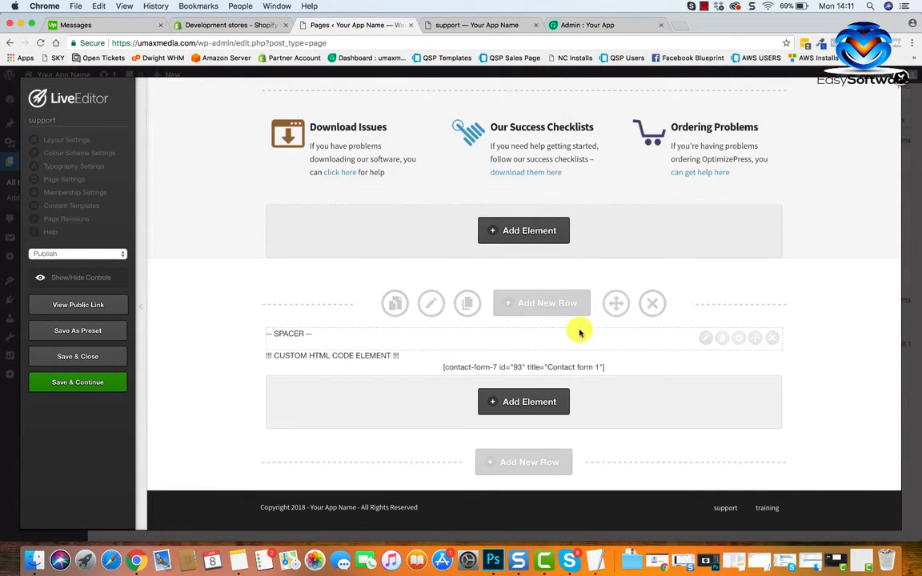
Add a new Text Block element to the contact form row, paste the copied support message into it and centre the text.
click(527, 403)
drag(329, 243, 265, 241)
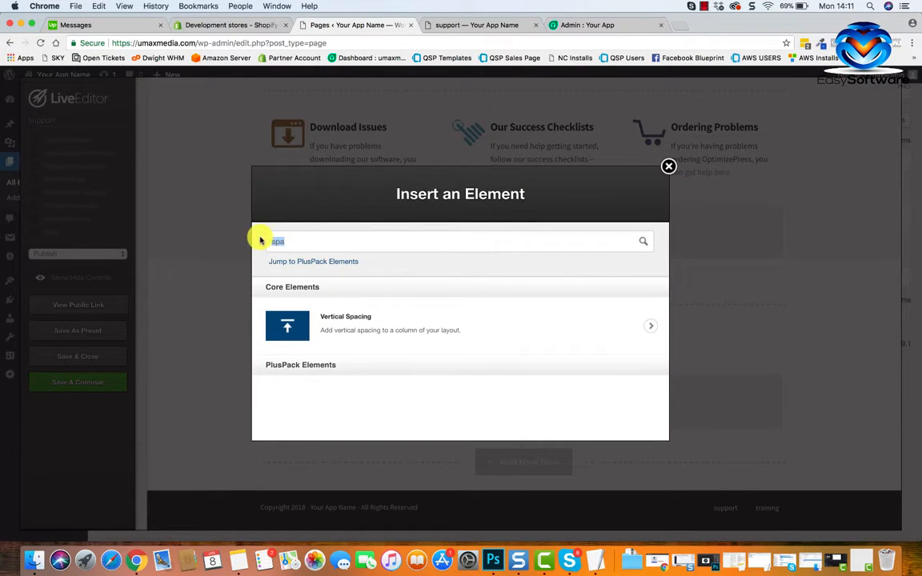
text(text)
scroll(312, 335, down, 2)
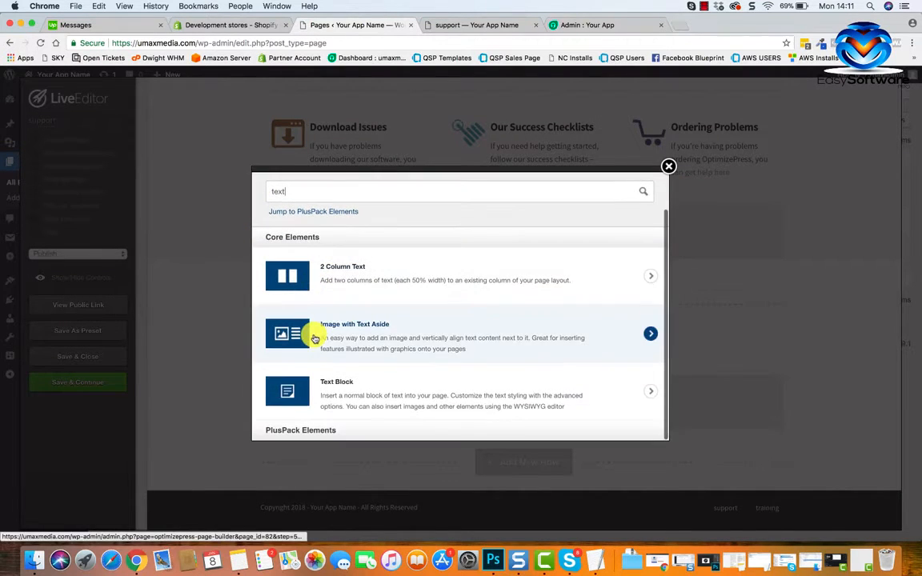
click(354, 384)
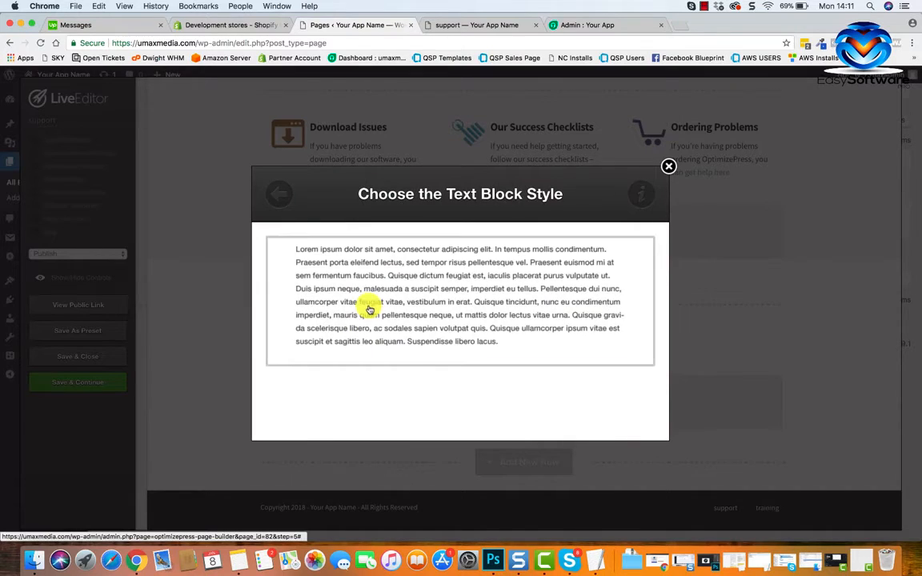
click(369, 310)
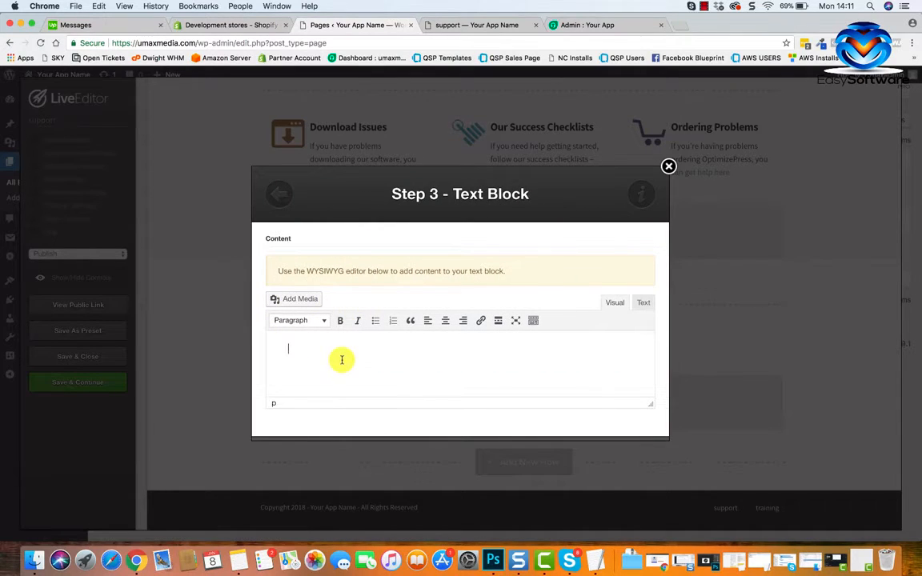
key(super+v)
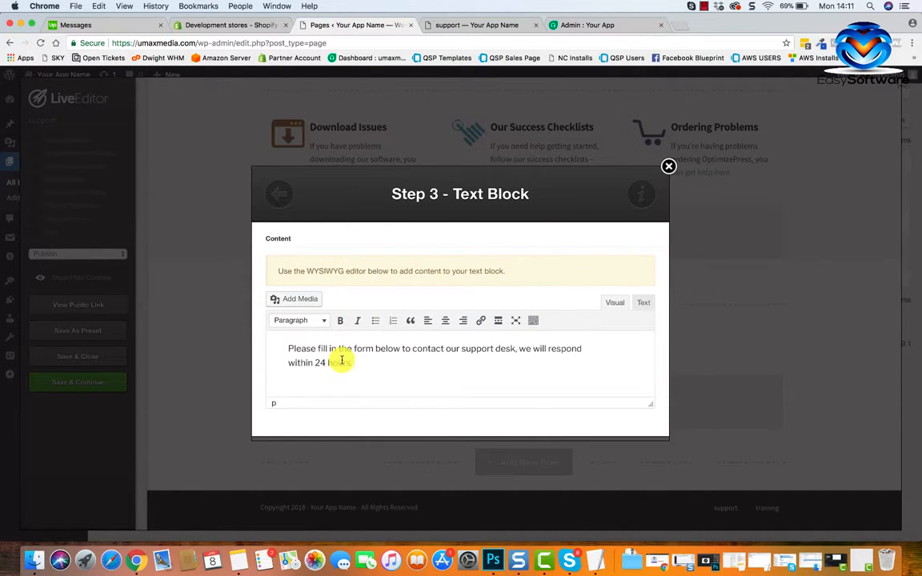
key(super+a)
click(445, 321)
scroll(560, 401, down, 2)
Set the new text block's font to 23px Trebuchet MS in its advanced options, insert it and move it above the spacer.
click(596, 408)
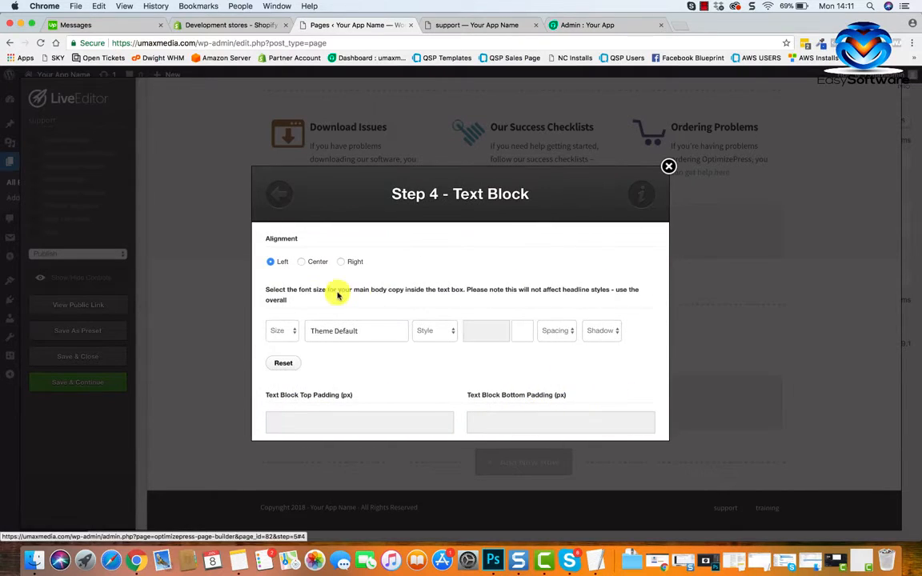
click(288, 331)
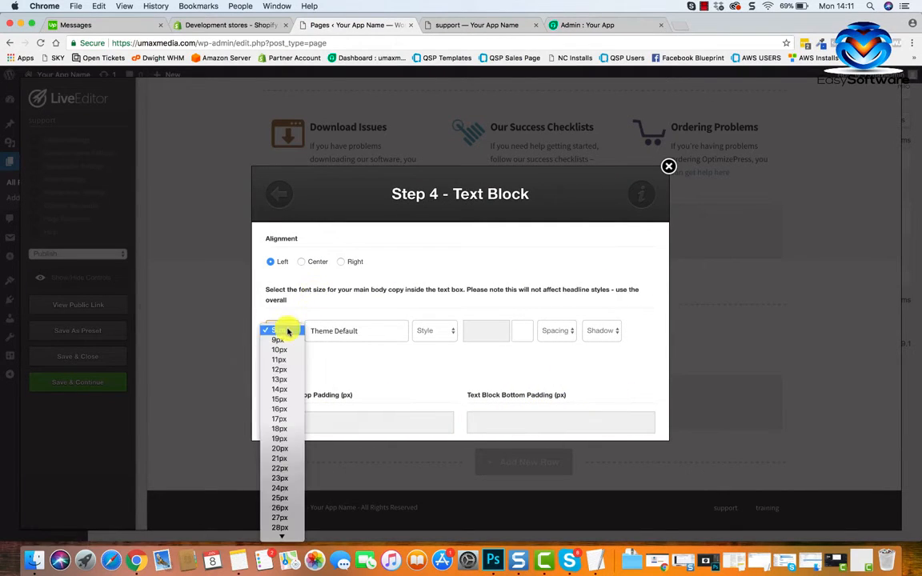
click(276, 479)
click(380, 345)
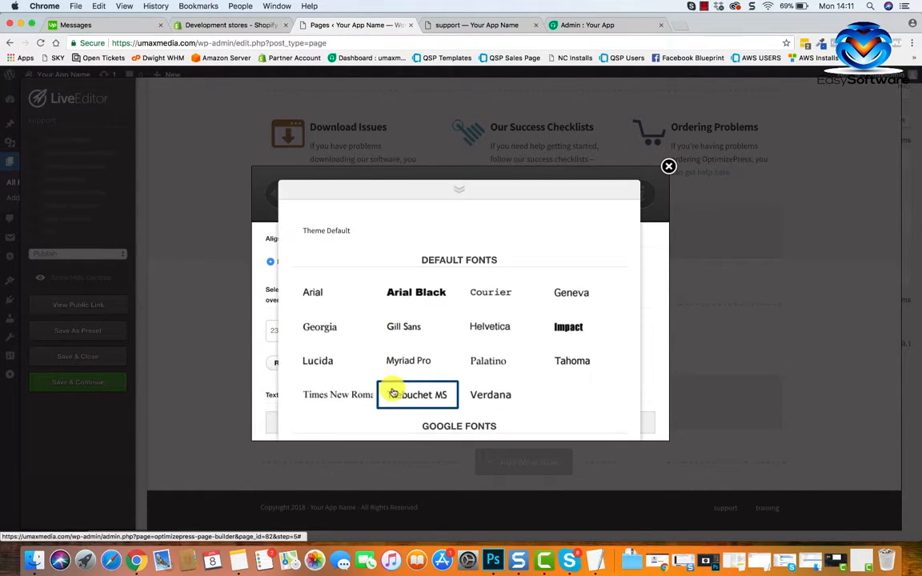
click(422, 391)
scroll(509, 367, down, 10)
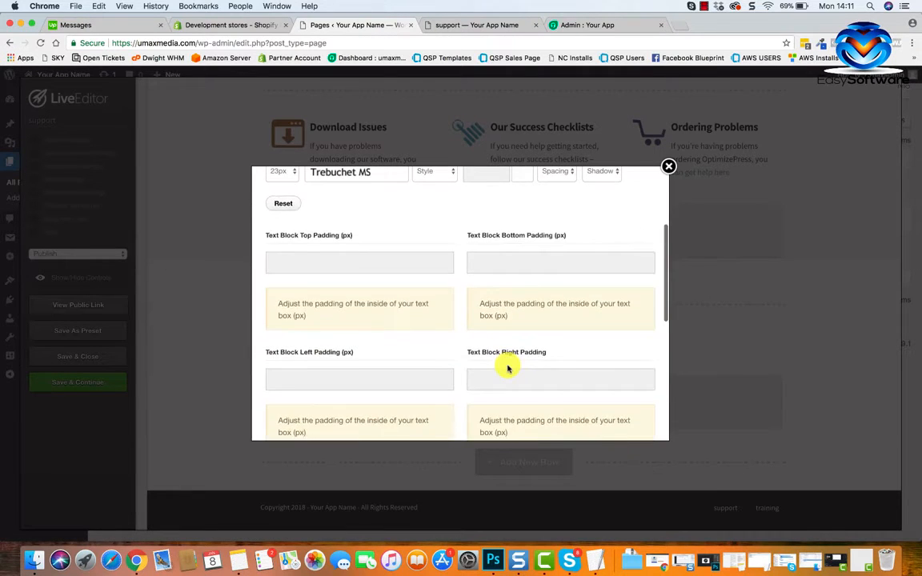
click(631, 413)
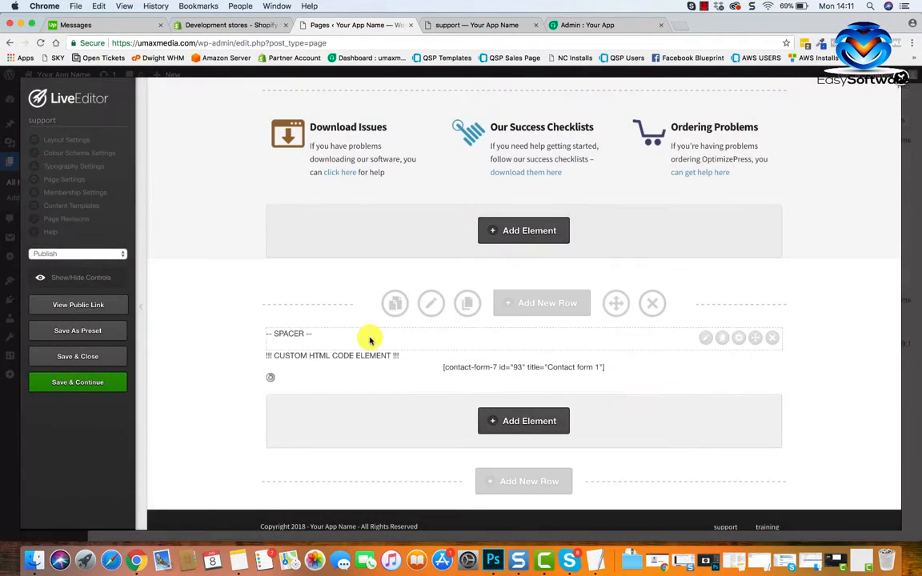
drag(754, 382, 752, 339)
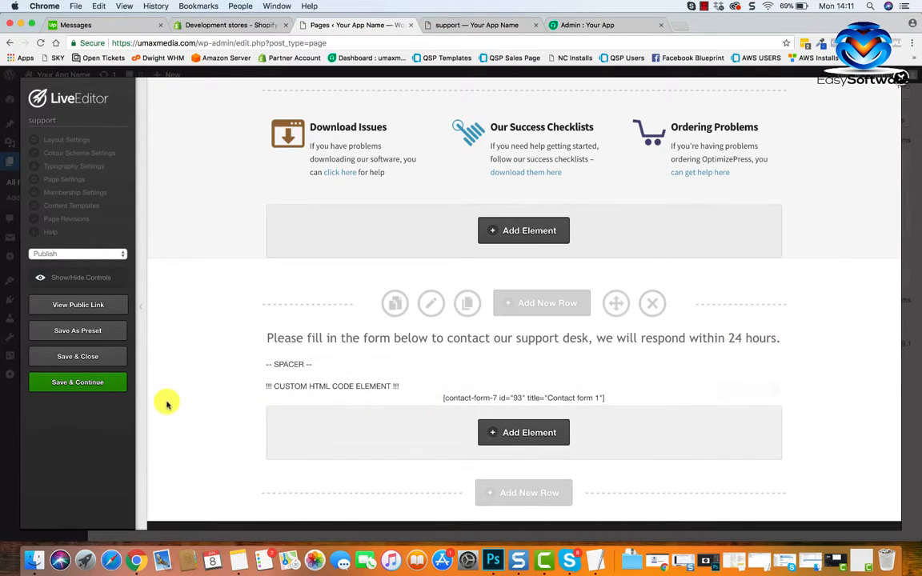
Save the support page while keeping the editor open, check the message and form spacing on its public version, and return to the LiveEditor.
click(80, 383)
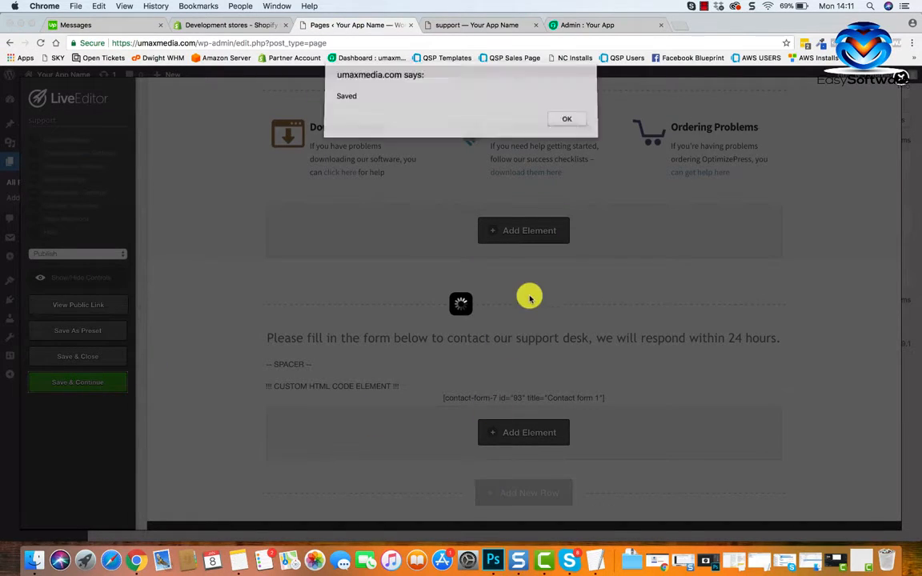
click(568, 118)
click(479, 25)
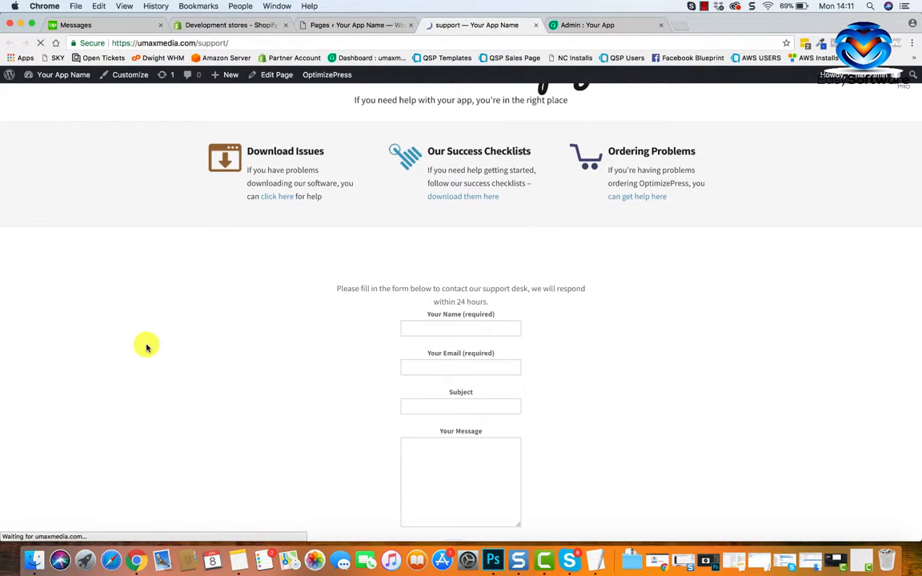
scroll(628, 394, down, 2)
scroll(627, 394, up, 4)
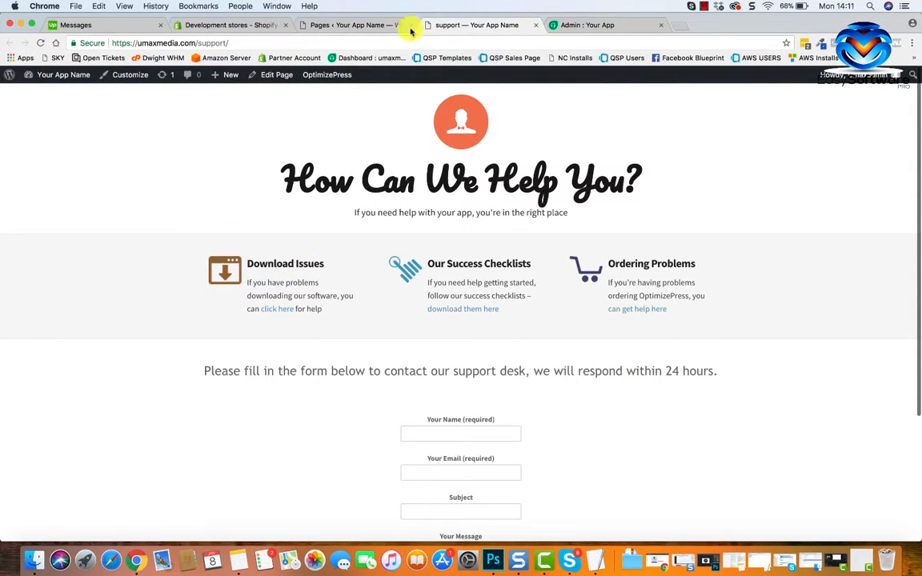
click(350, 25)
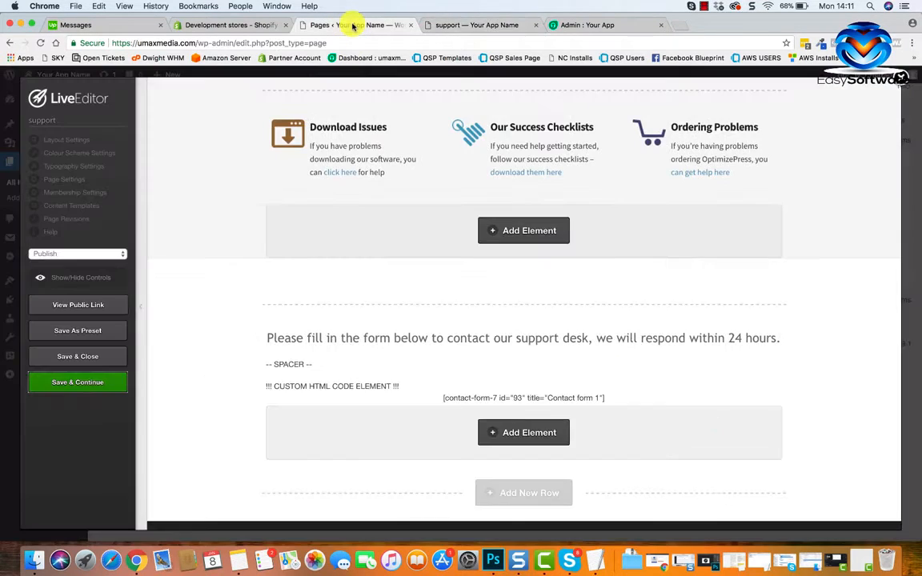
Open the three-column feature block for editing and go to its Download Issues title and content.
scroll(384, 304, up, 3)
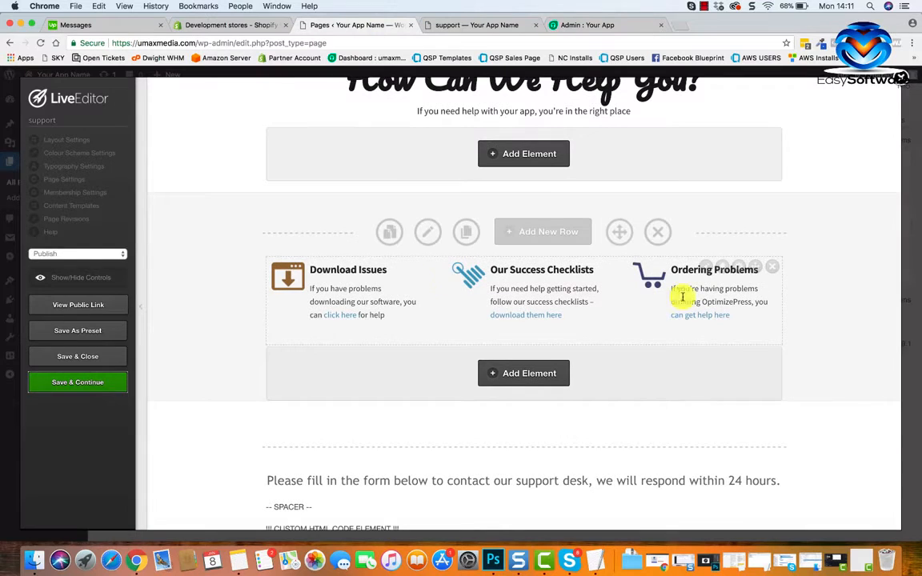
click(707, 270)
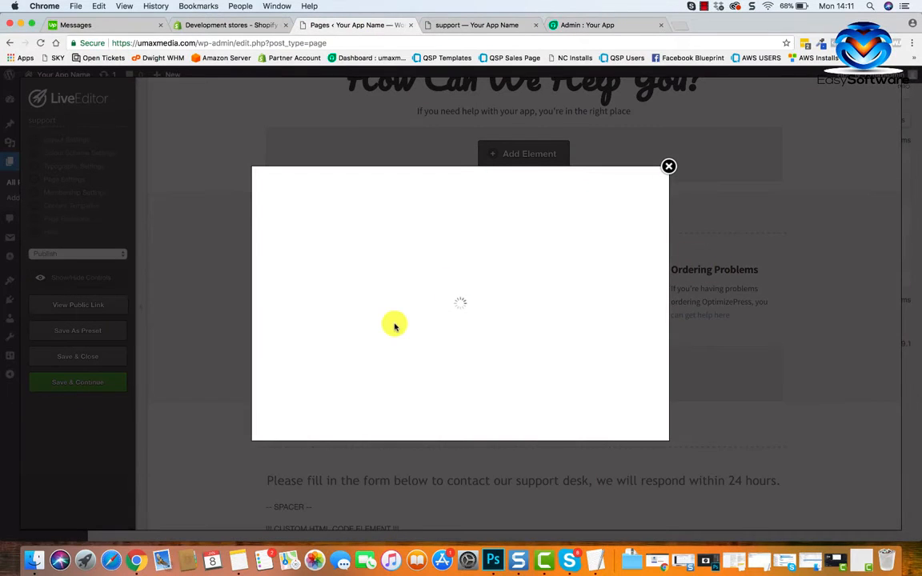
scroll(478, 319, down, 2)
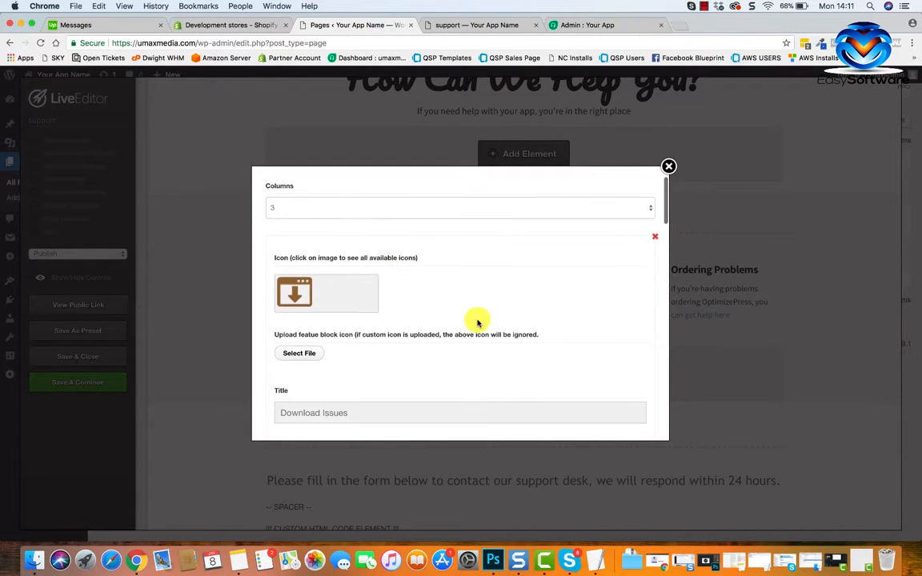
scroll(429, 304, down, 4)
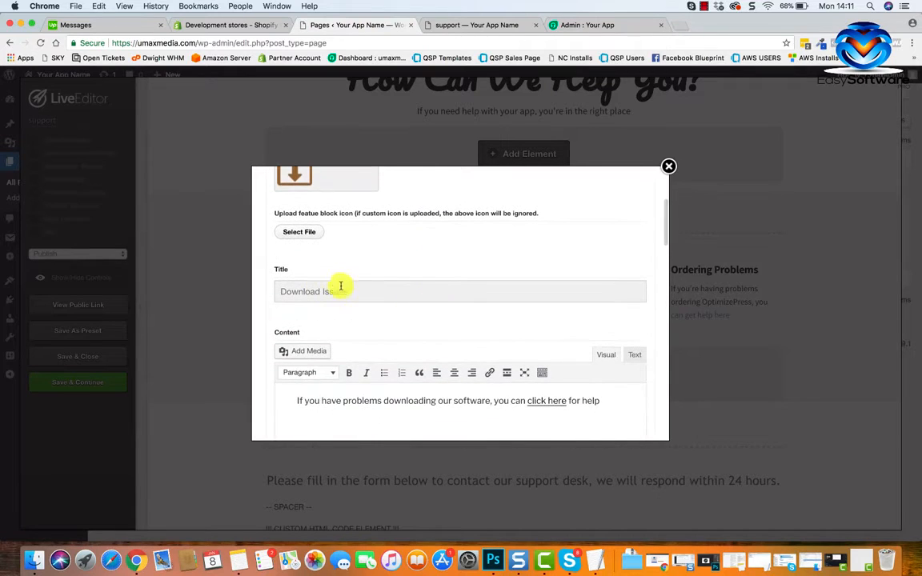
scroll(360, 383, down, 3)
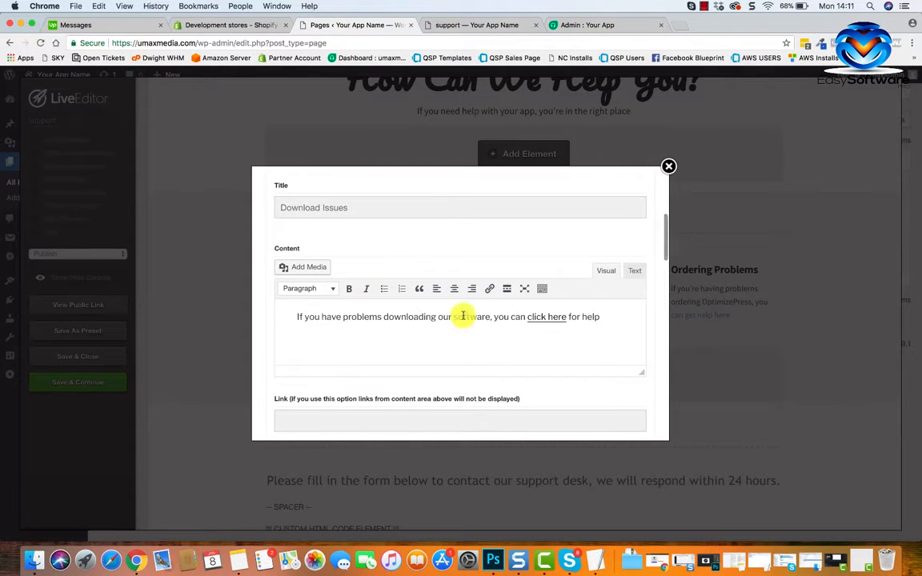
Check the Download Issues heading and description on the public support page, and return to the feature block editor.
click(479, 22)
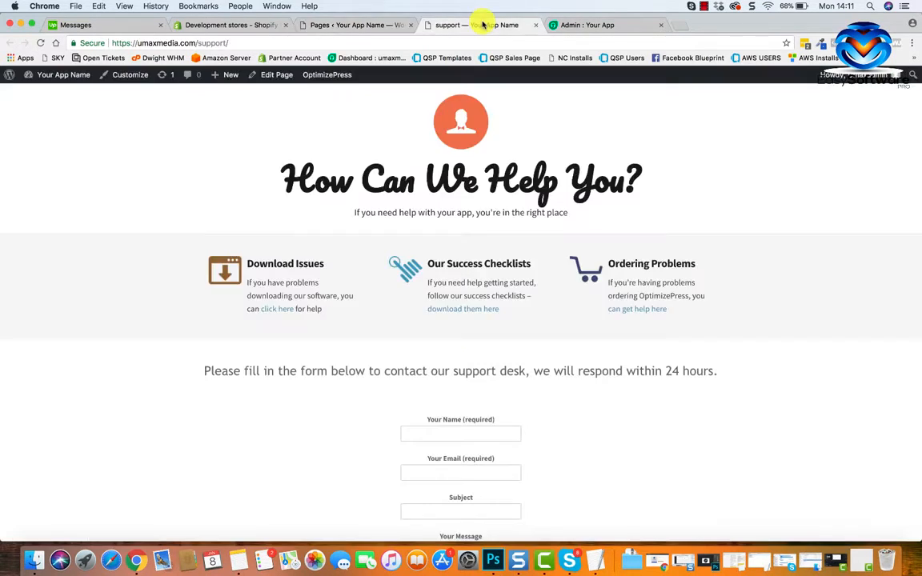
drag(248, 263, 330, 271)
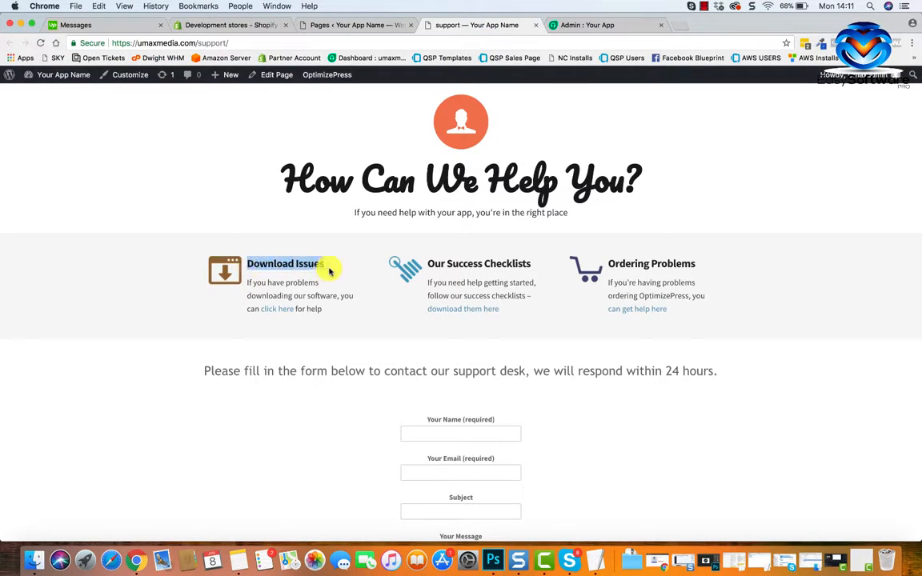
drag(249, 282, 323, 309)
click(359, 32)
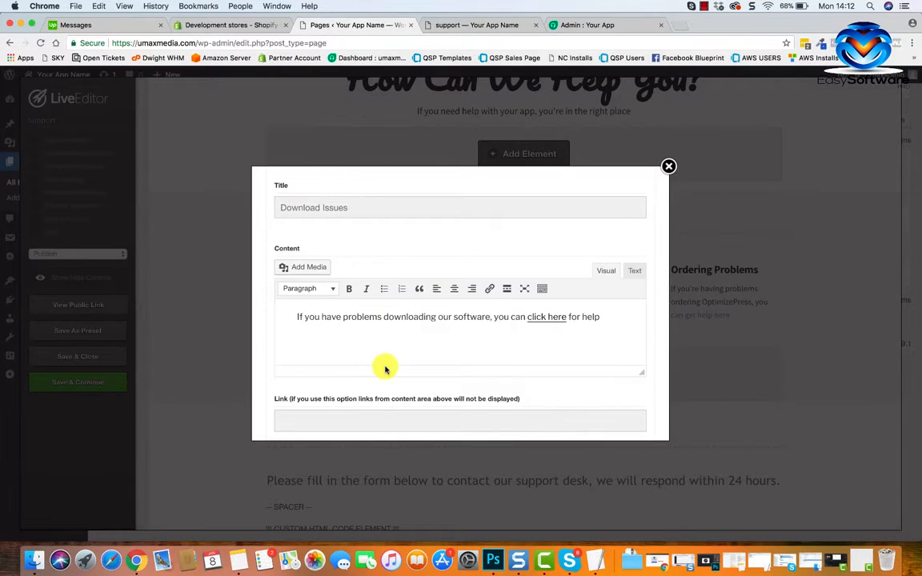
Reword the Download Issues content to "If you have problems downloading our software please let us know".
scroll(367, 325, up, 2)
drag(352, 268, 269, 268)
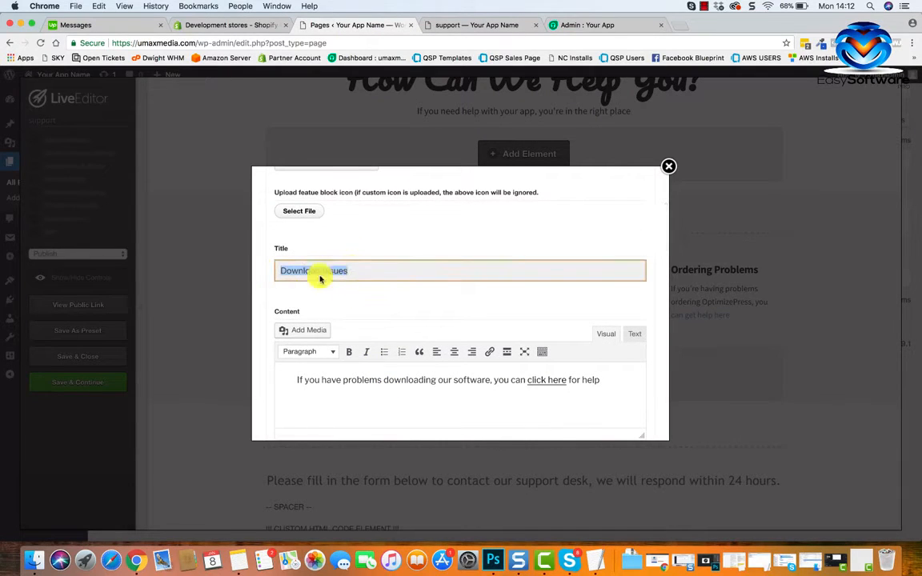
scroll(372, 299, down, 3)
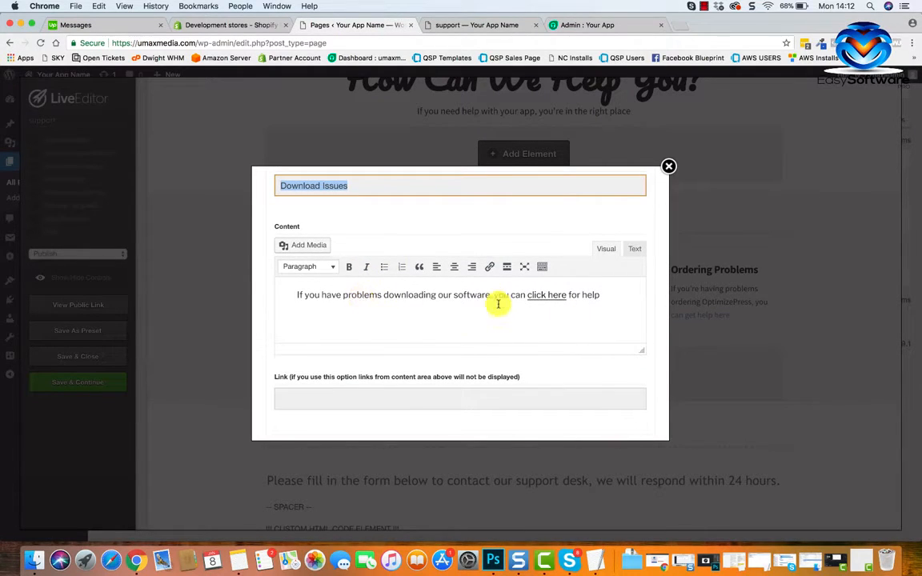
drag(604, 294, 503, 296)
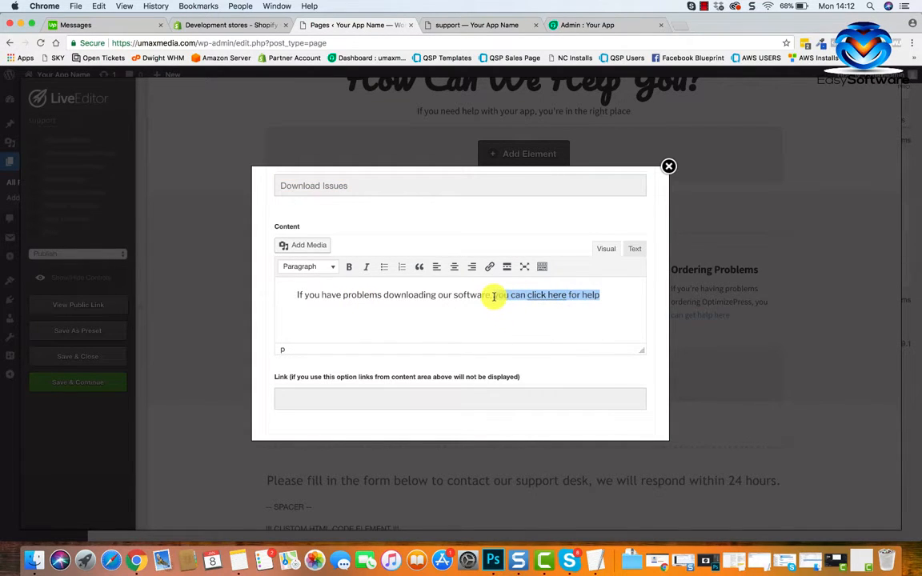
key(BackSpace)
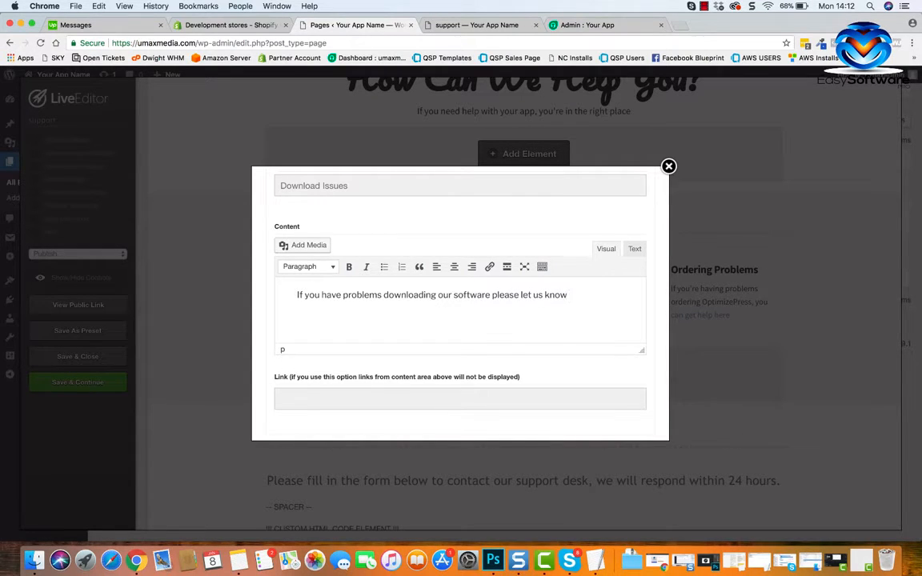
Remove the link from the words "can get help here" in the Ordering Problems content.
scroll(543, 316, down, 10)
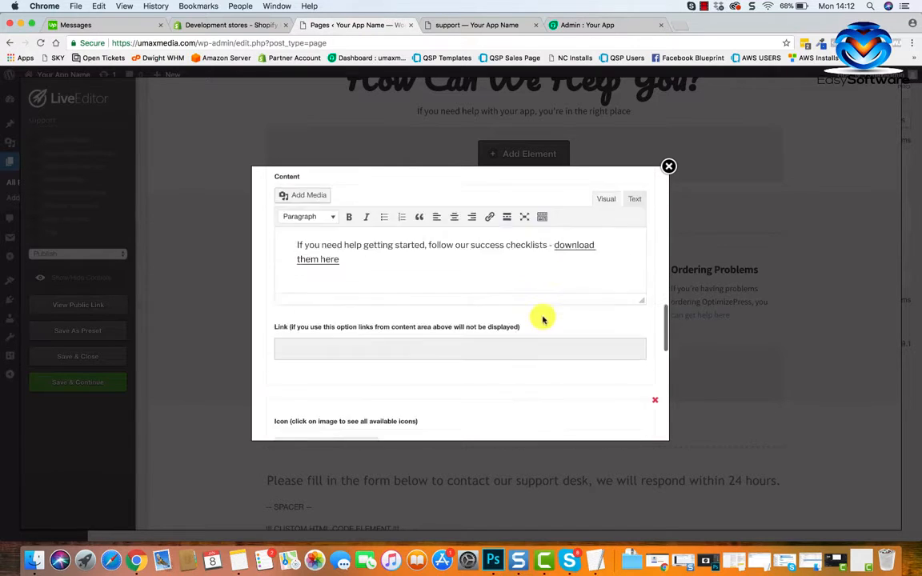
scroll(547, 361, up, 4)
scroll(544, 360, up, 3)
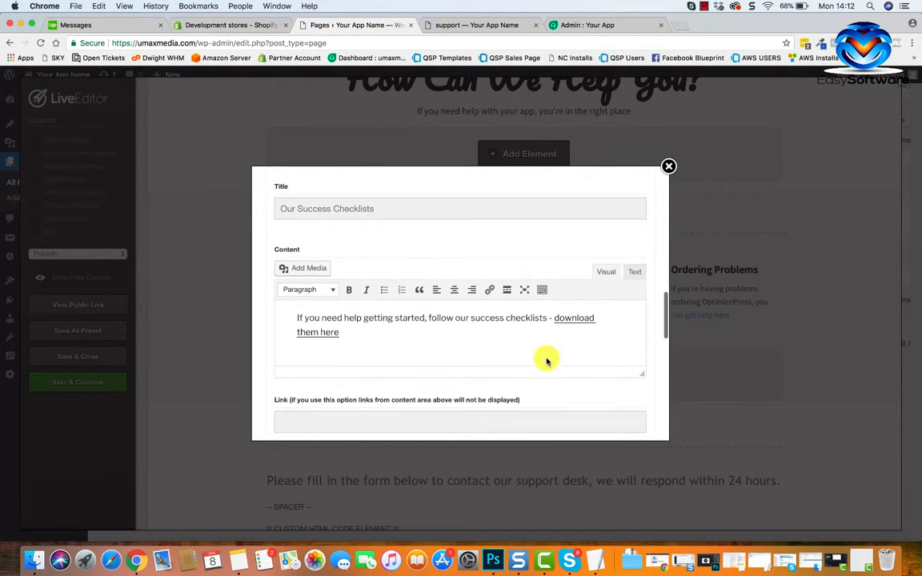
scroll(504, 388, up, 3)
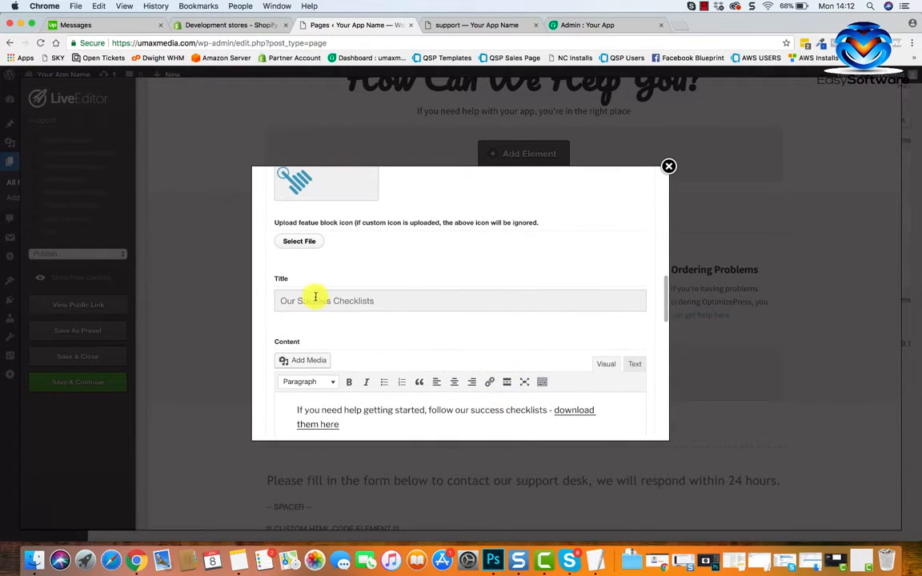
scroll(353, 335, down, 5)
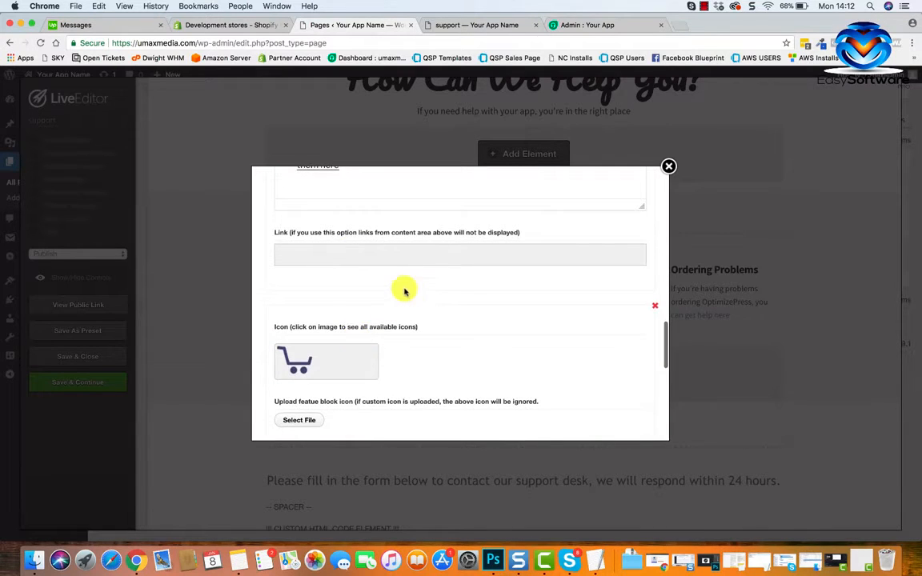
scroll(403, 288, up, 2)
scroll(392, 278, down, 4)
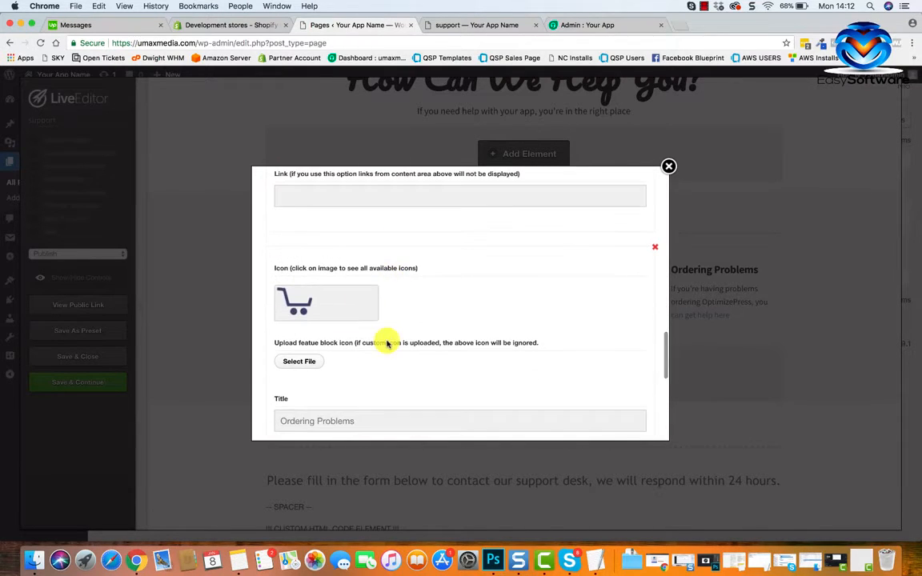
scroll(386, 341, down, 2)
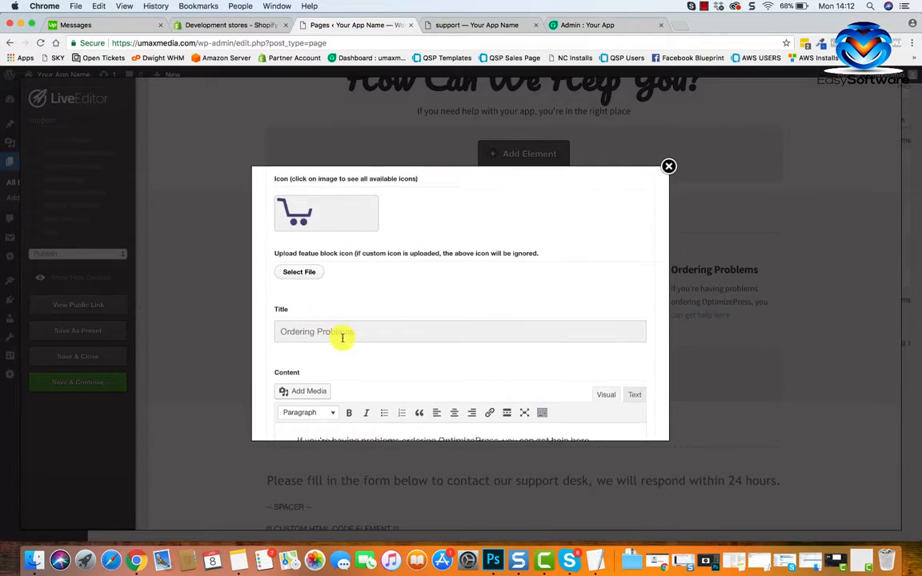
scroll(432, 369, down, 2)
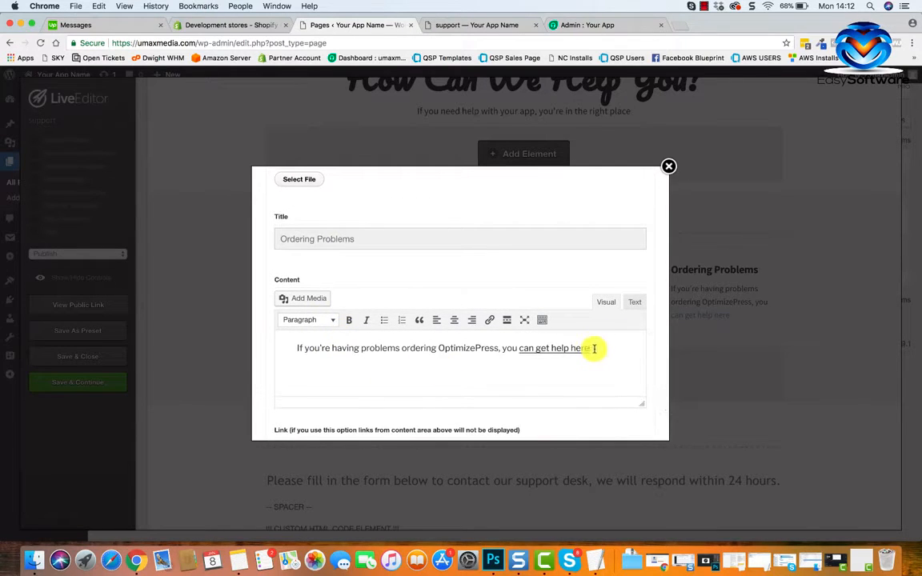
drag(594, 348, 541, 350)
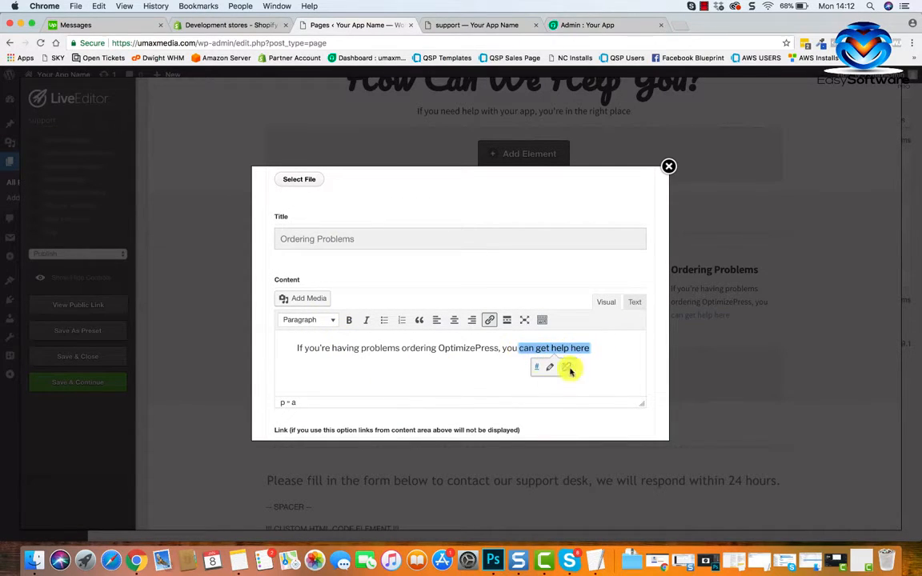
click(568, 370)
click(531, 372)
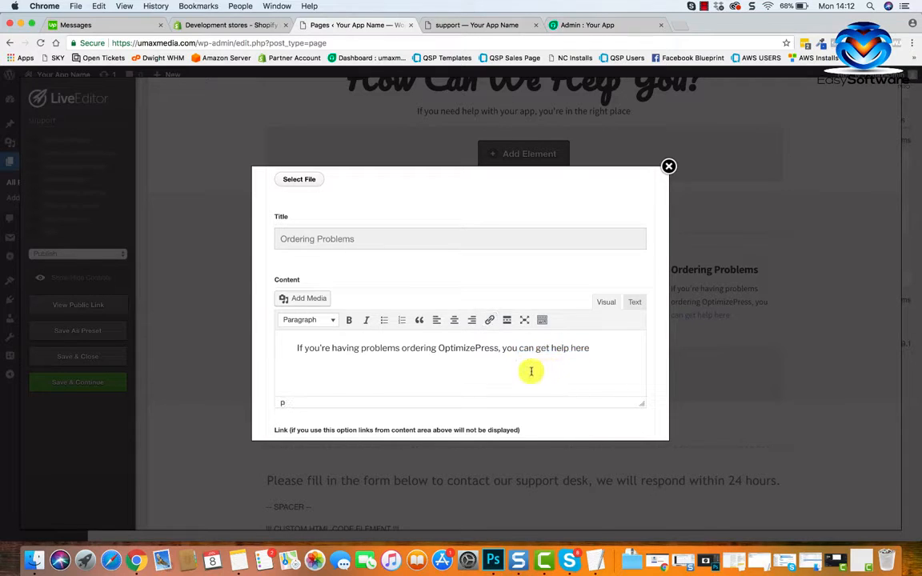
Review the feature columns and contact form on the public support page, and return to the feature block editor.
scroll(571, 362, down, 2)
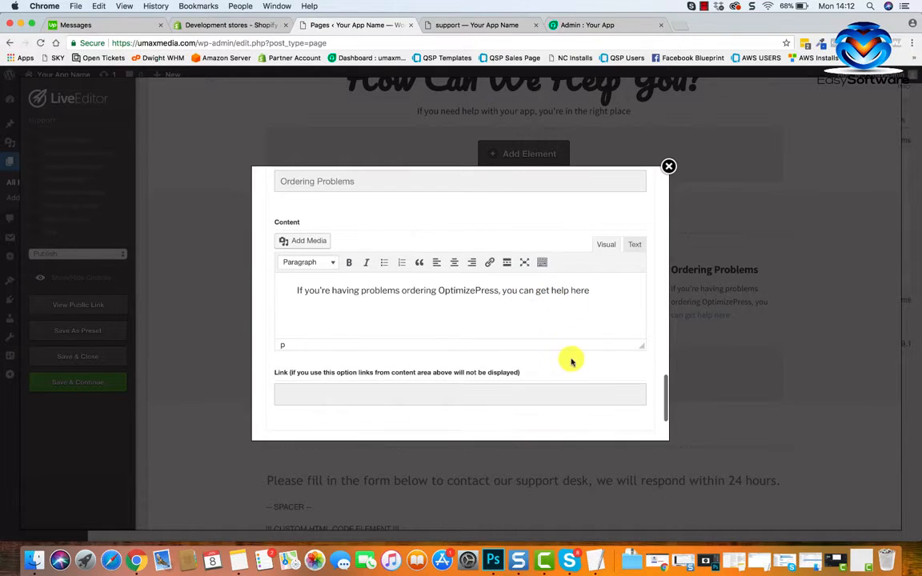
click(460, 22)
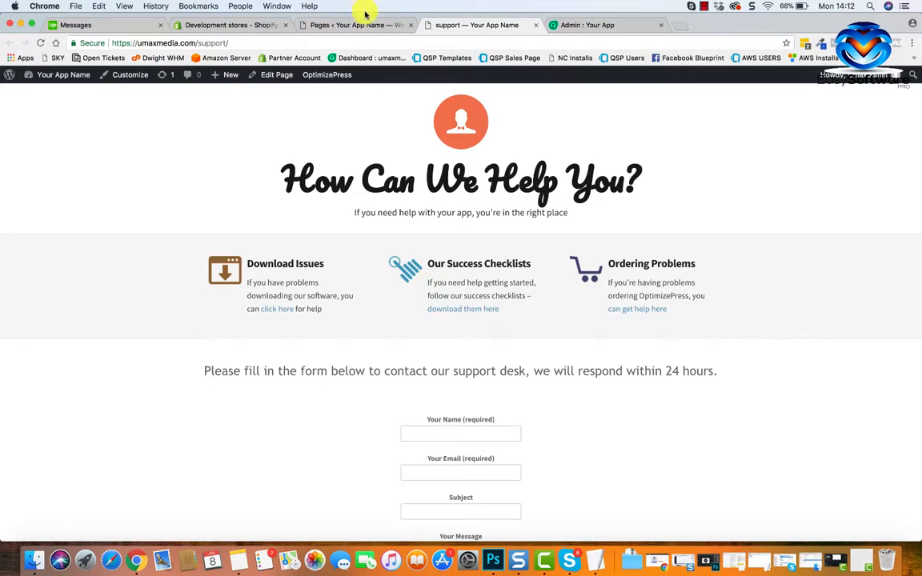
scroll(388, 247, down, 2)
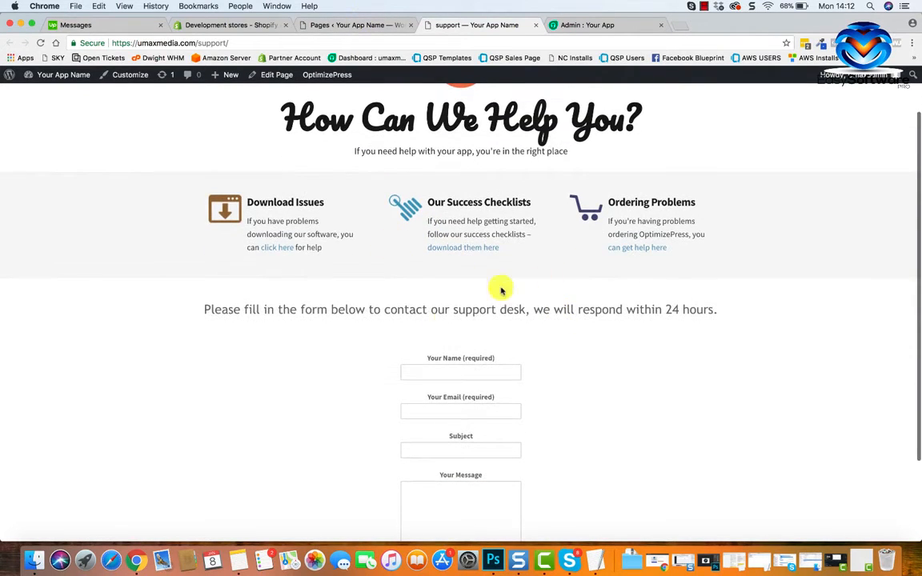
scroll(544, 284, down, 1)
click(378, 24)
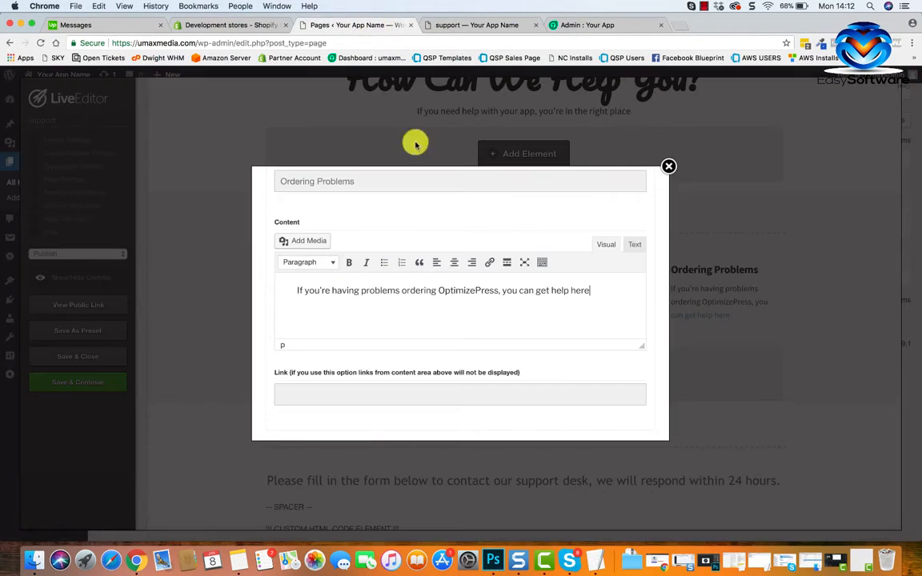
scroll(539, 297, up, 1)
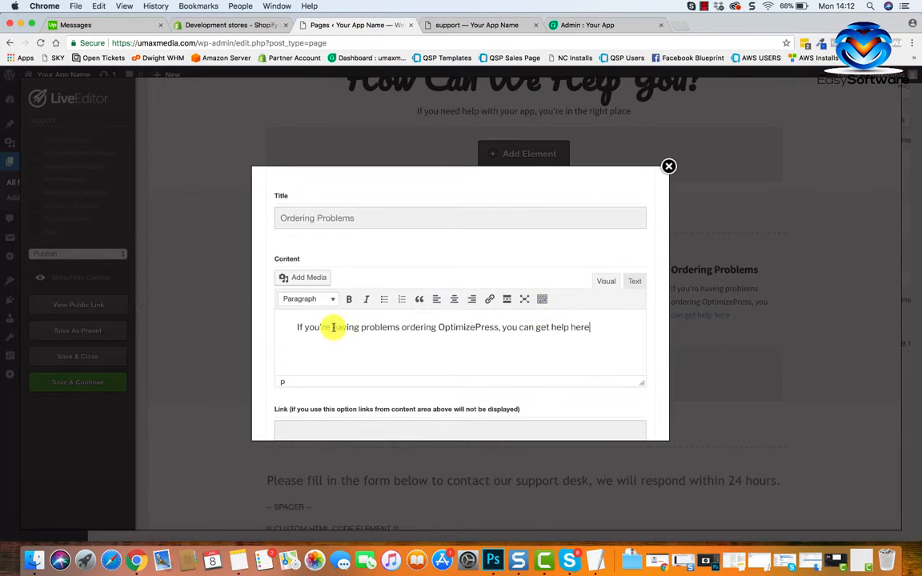
drag(333, 326, 373, 327)
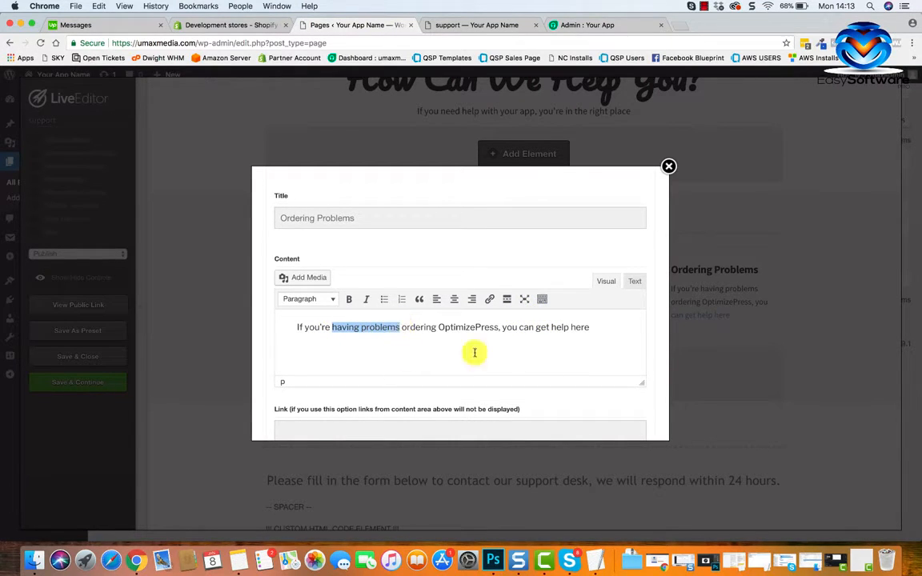
click(489, 300)
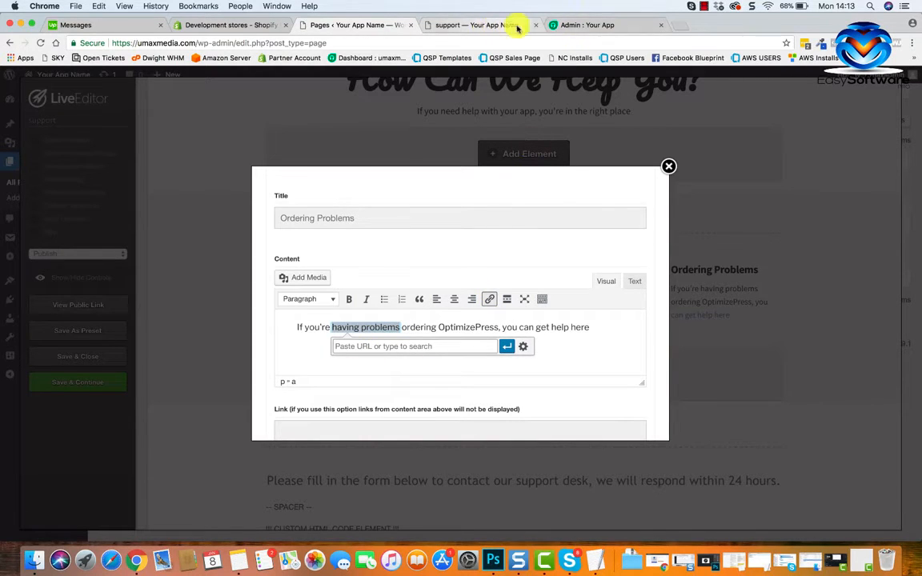
click(489, 28)
click(220, 44)
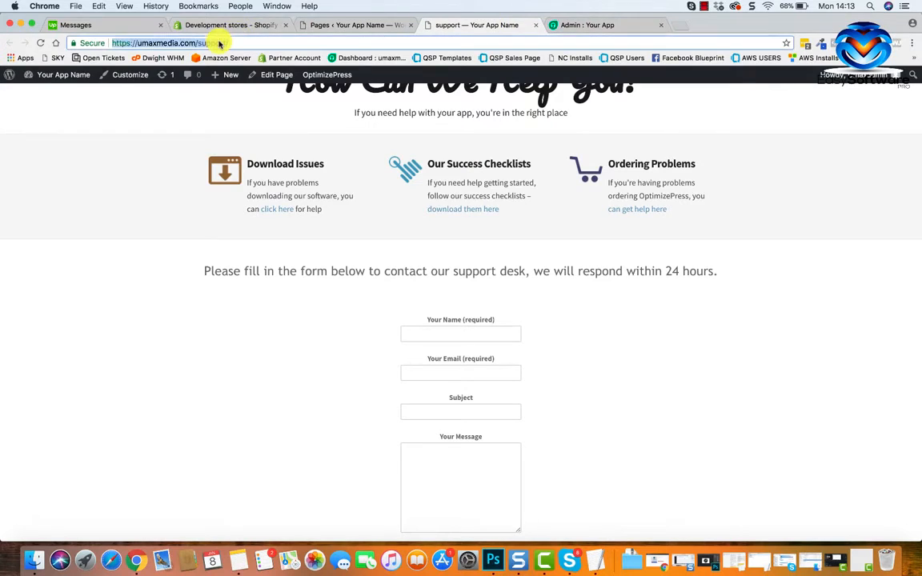
right_click(221, 45)
click(242, 58)
click(332, 26)
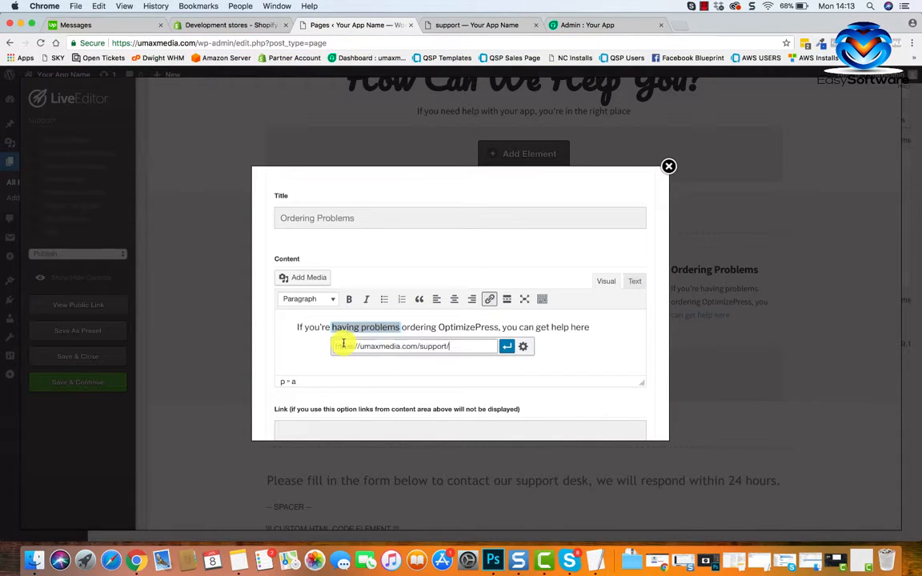
Set the "having problems" link to open in a new tab and apply it.
click(525, 347)
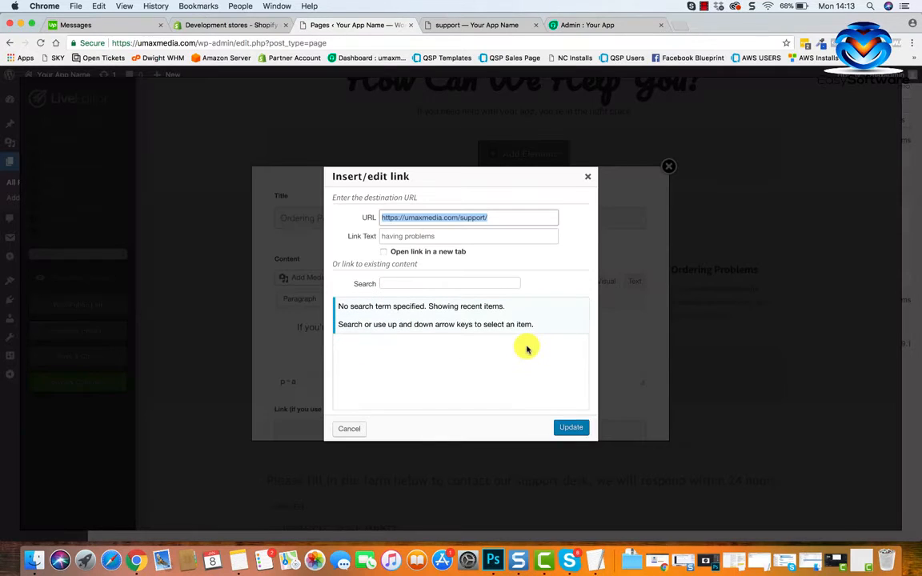
click(385, 254)
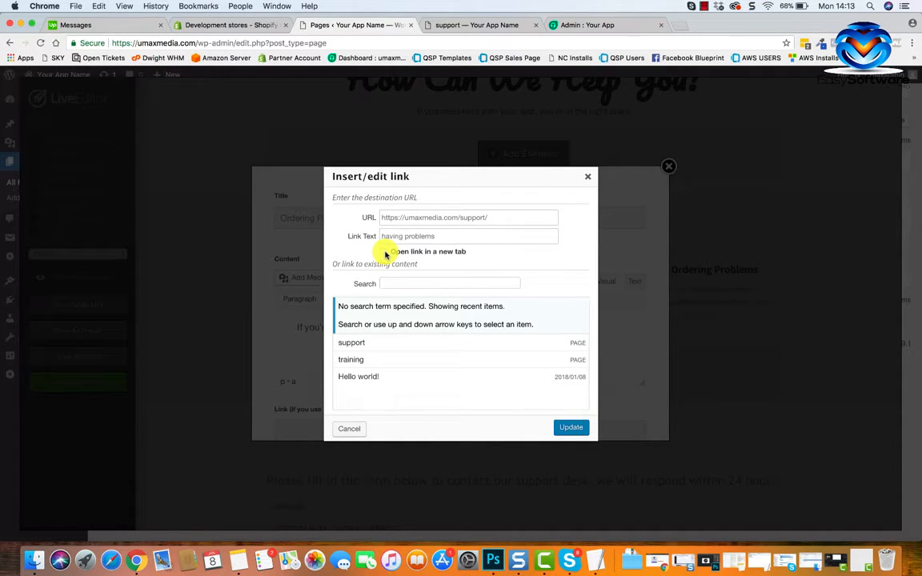
click(570, 431)
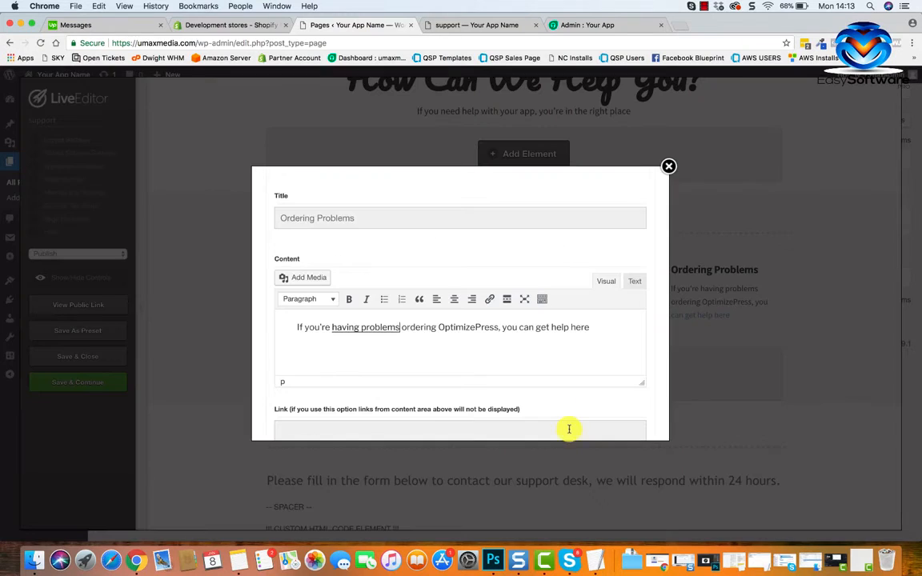
Reopen the "having problems" link's settings, enable opening in a new tab, update it and insert the edited feature block.
scroll(457, 376, down, 3)
scroll(457, 376, up, 2)
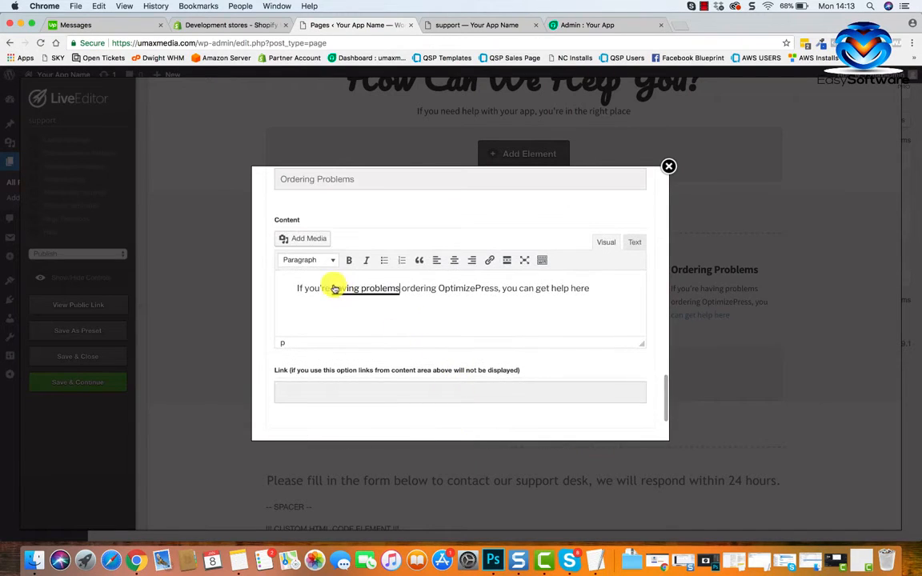
drag(330, 288, 400, 288)
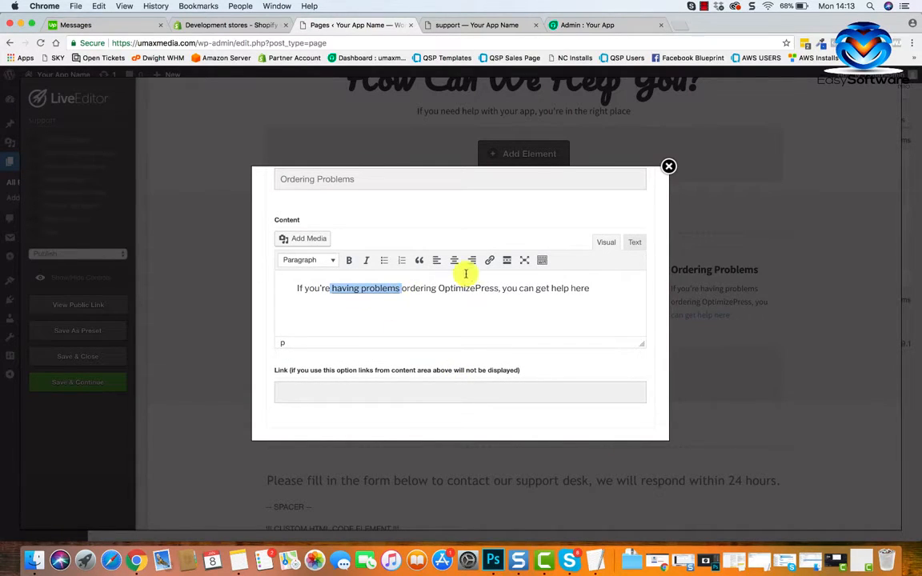
click(490, 264)
click(521, 308)
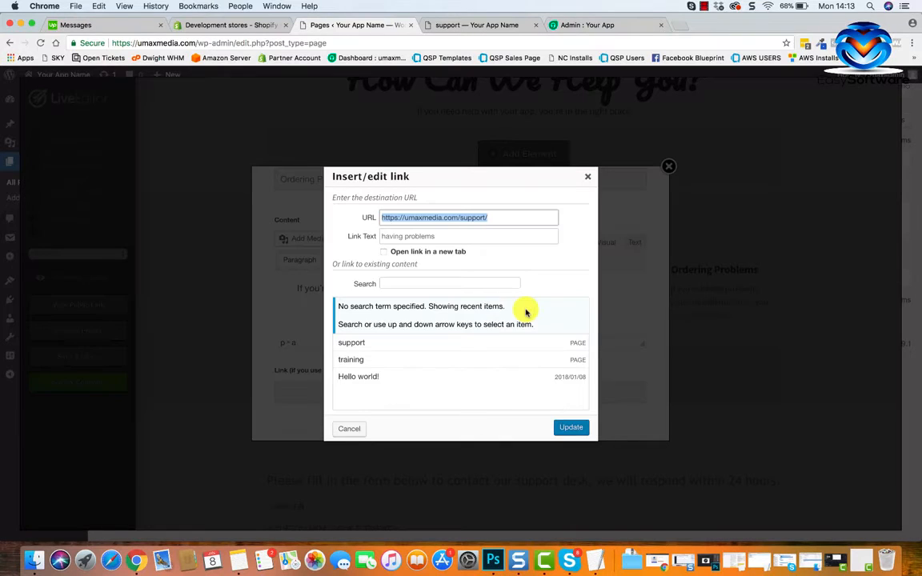
click(406, 253)
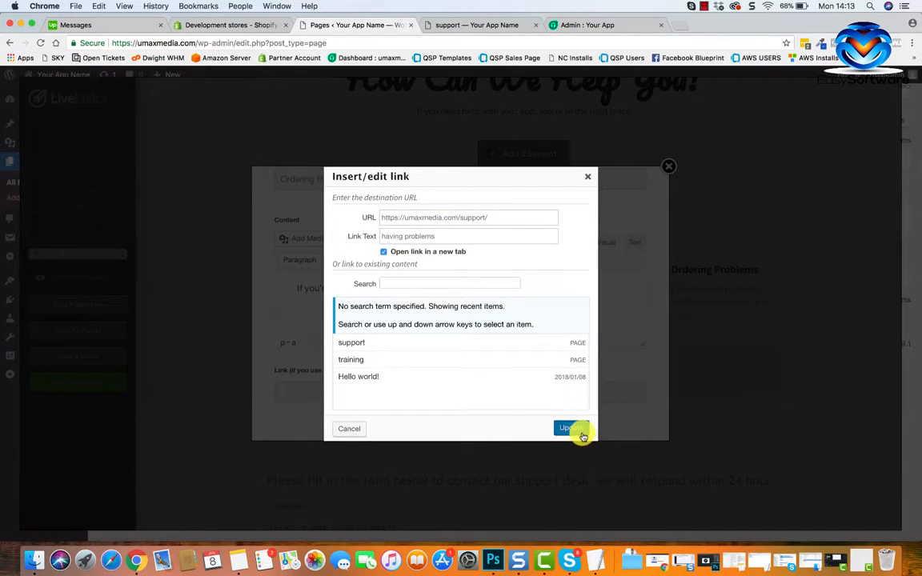
click(583, 433)
scroll(560, 429, down, 3)
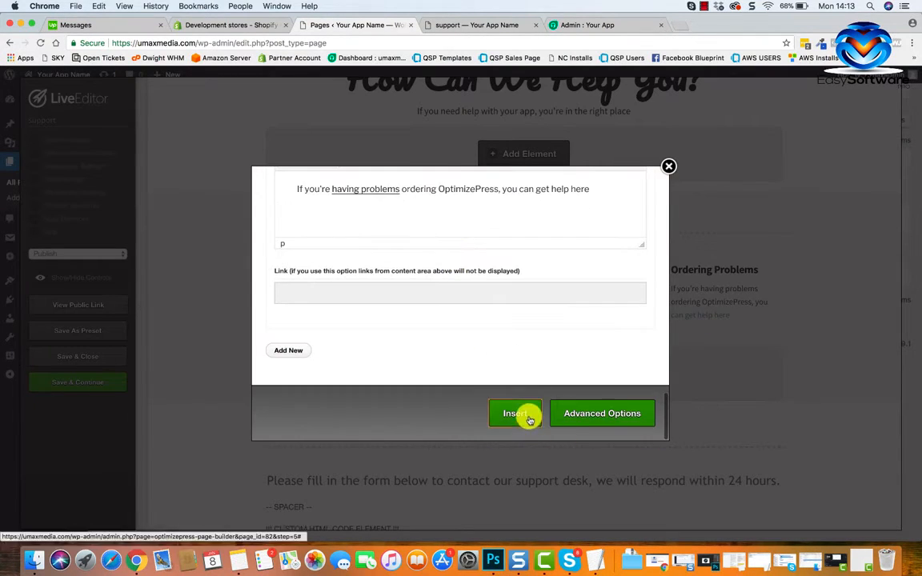
click(528, 417)
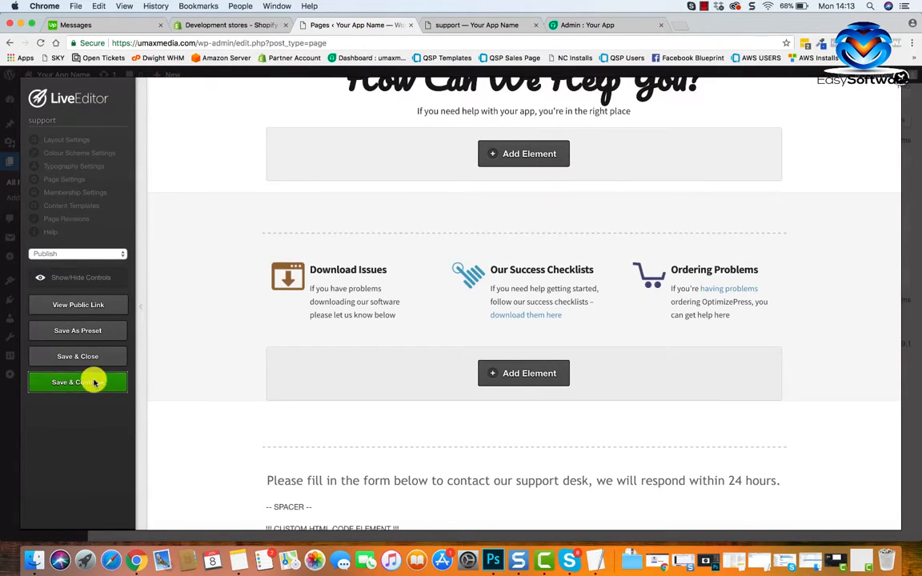
Save the page and reload the public support page to check the feature columns.
click(93, 382)
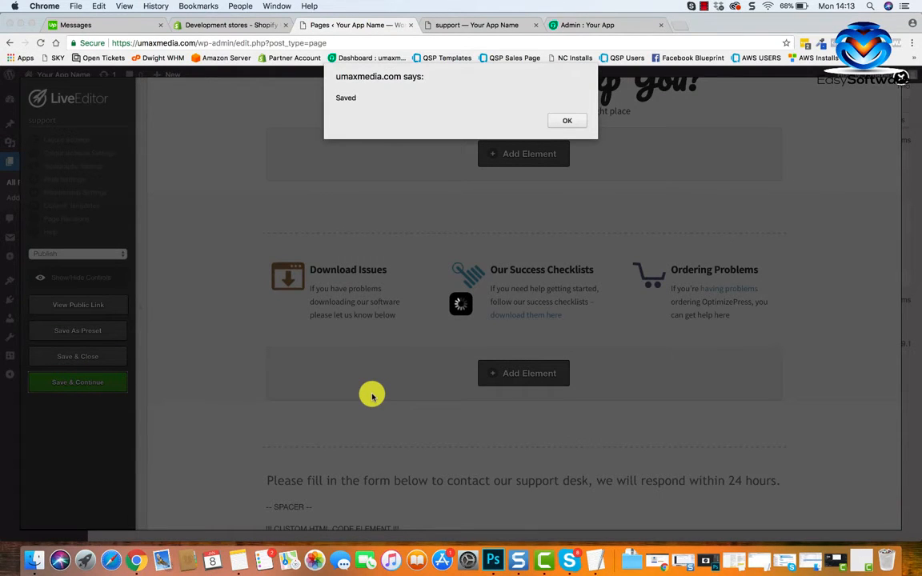
click(574, 124)
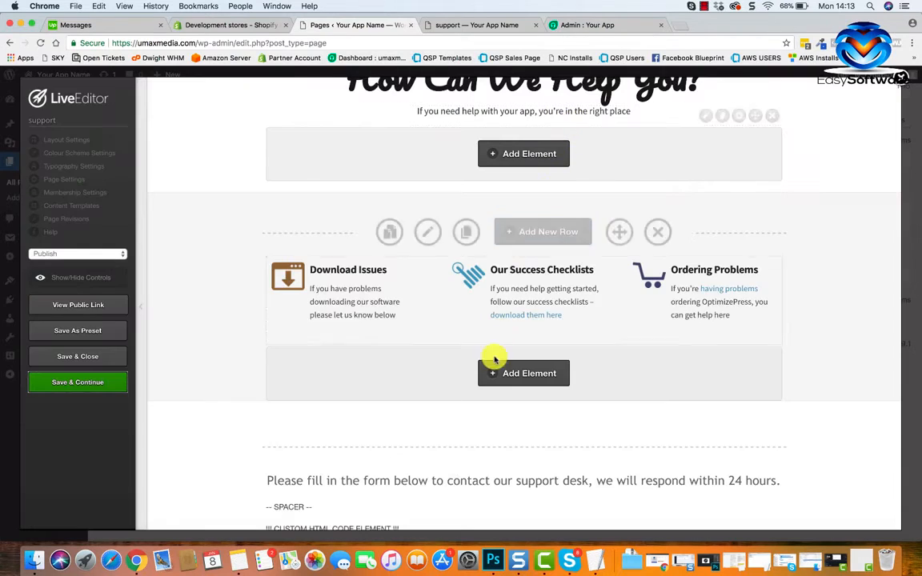
click(459, 22)
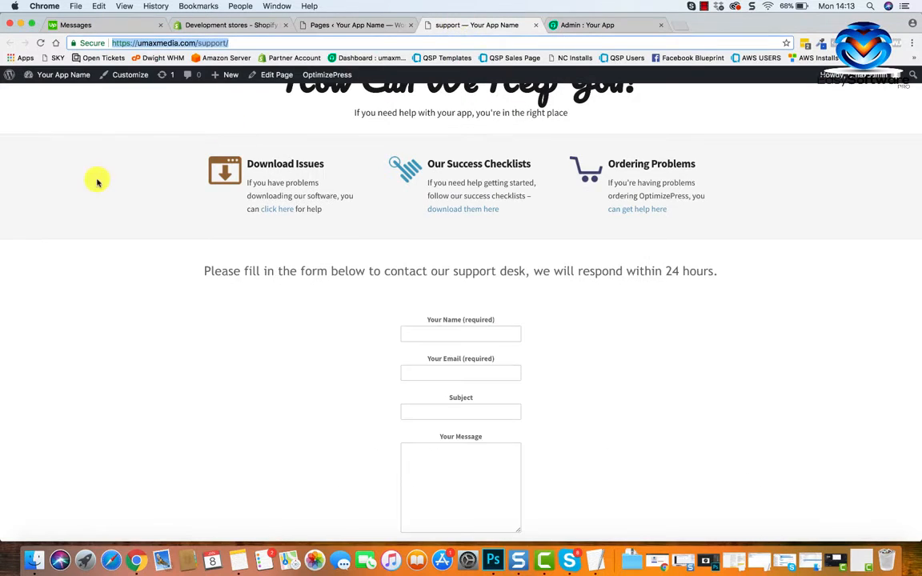
click(40, 41)
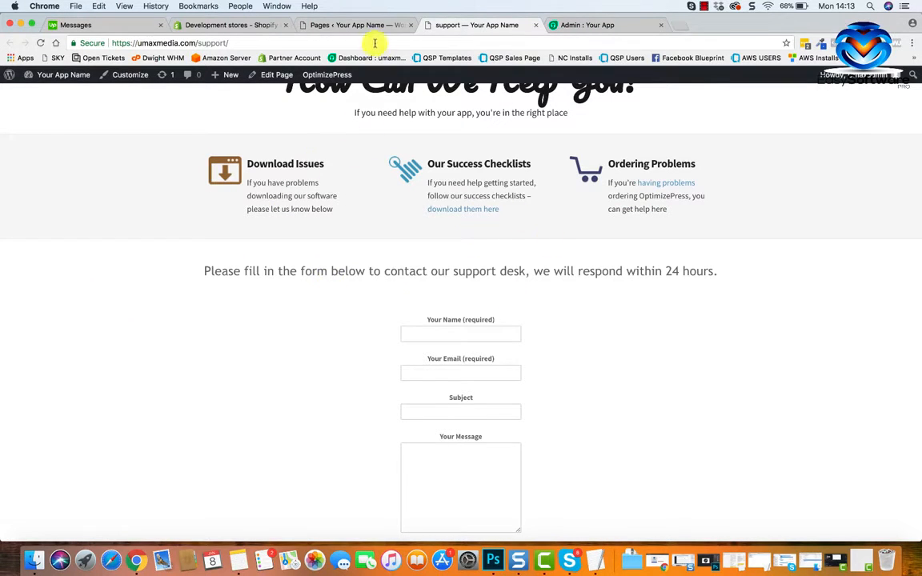
click(370, 25)
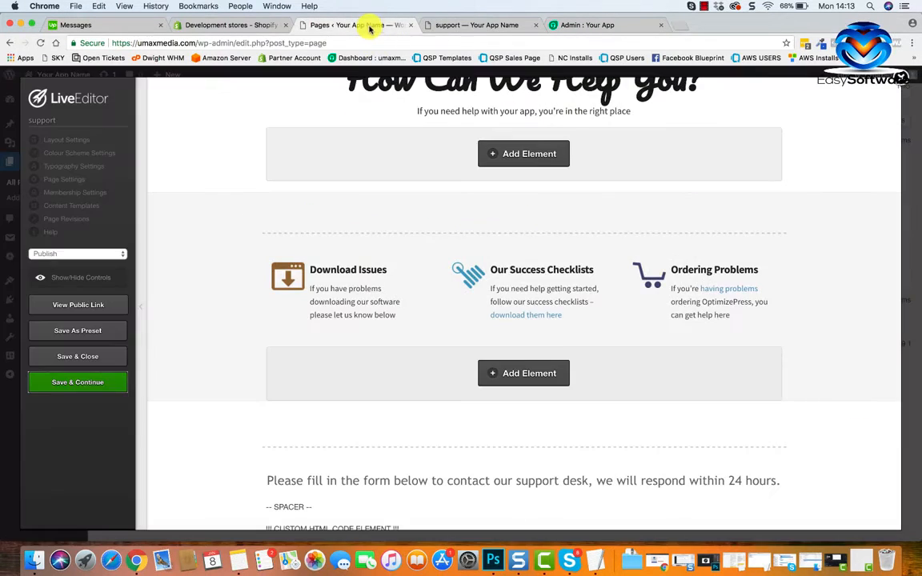
click(706, 266)
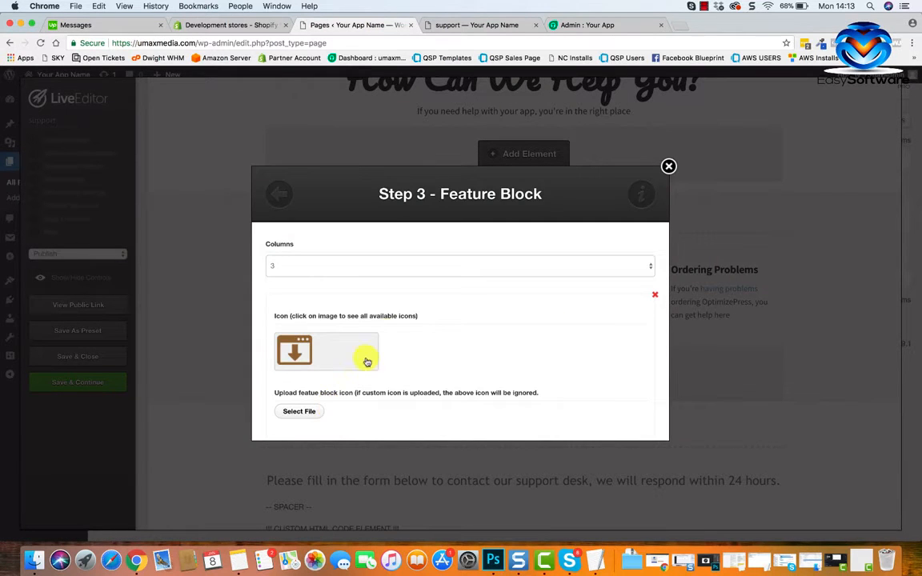
scroll(387, 325, down, 6)
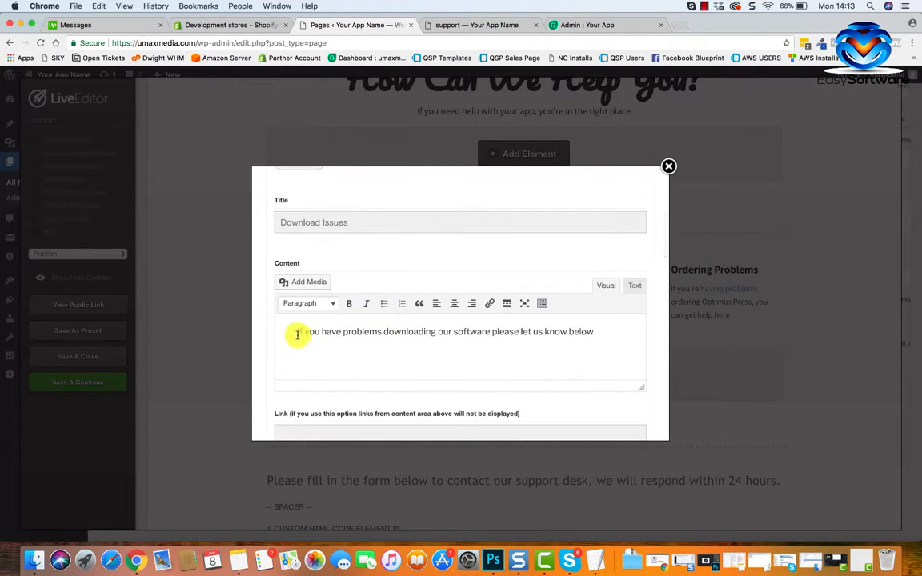
drag(297, 334, 382, 332)
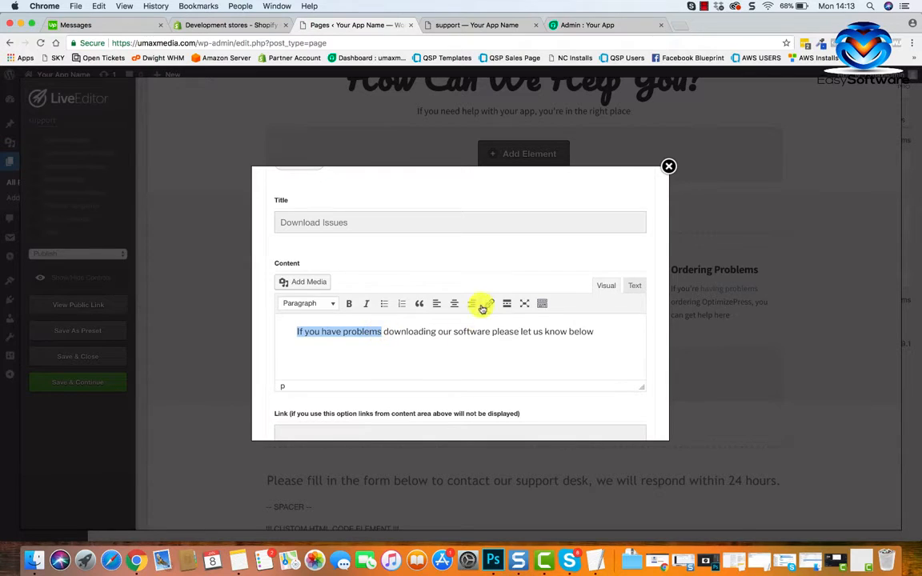
click(489, 305)
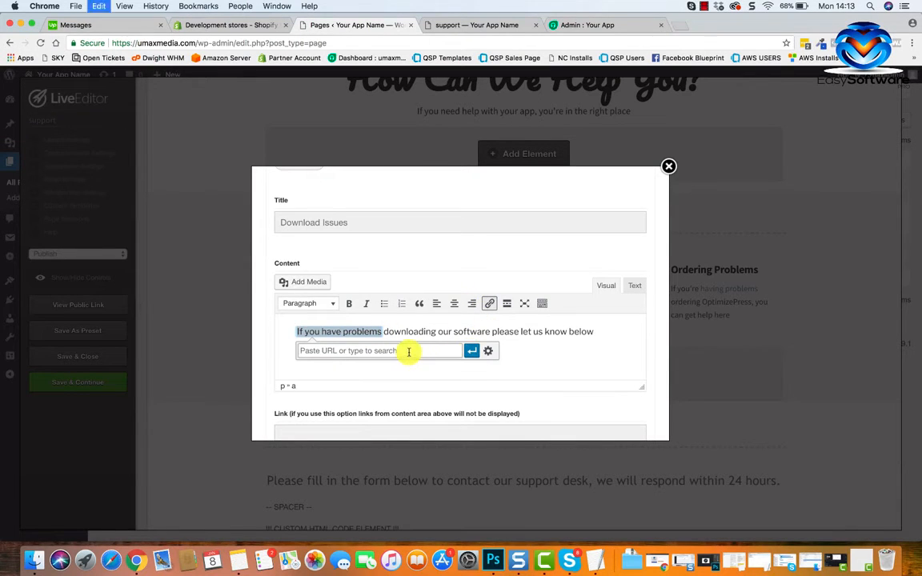
click(490, 352)
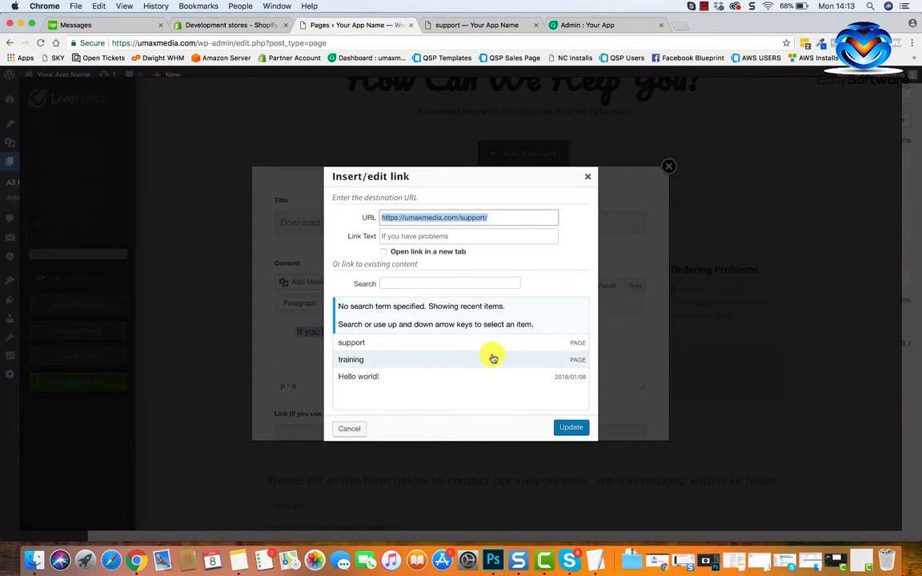
click(386, 252)
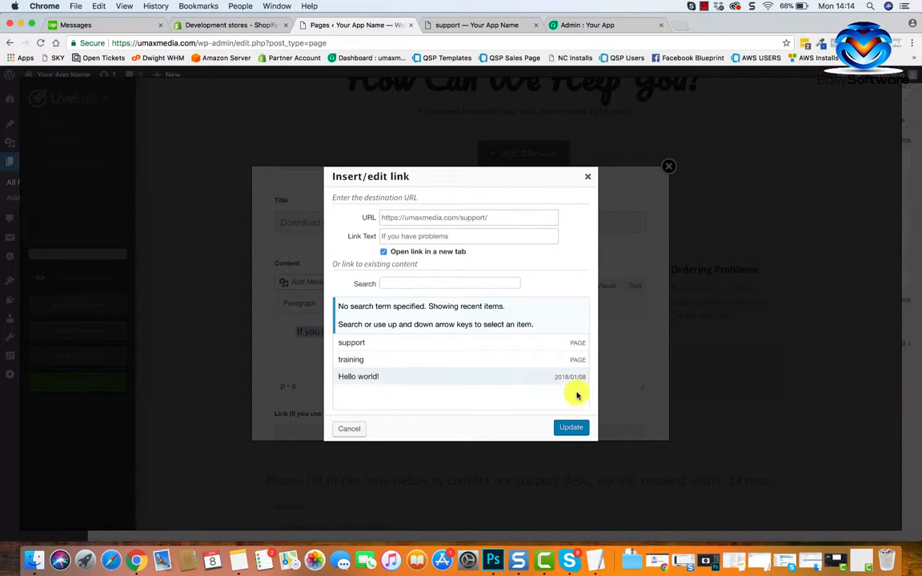
click(571, 427)
Insert the feature block with the new Download Issues link and save the page.
scroll(483, 360, down, 10)
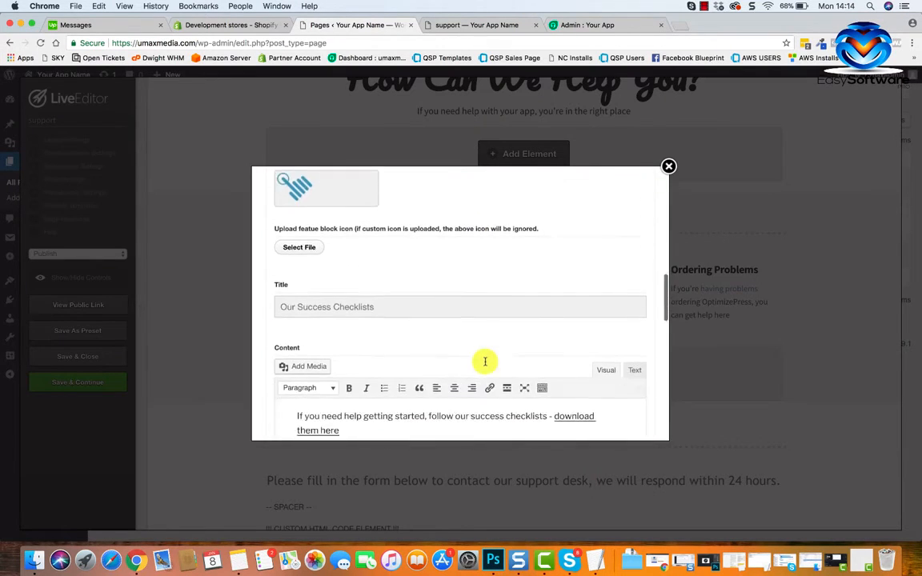
click(531, 420)
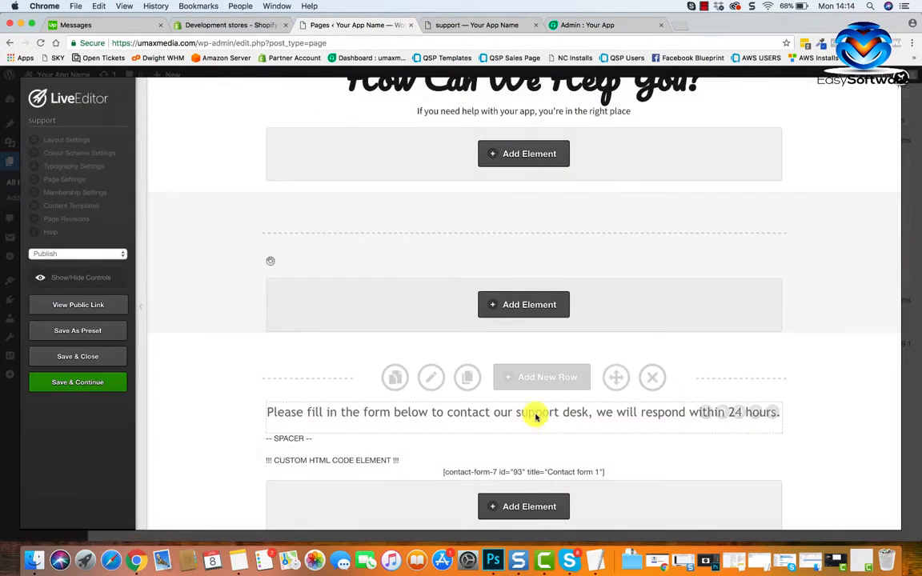
click(40, 388)
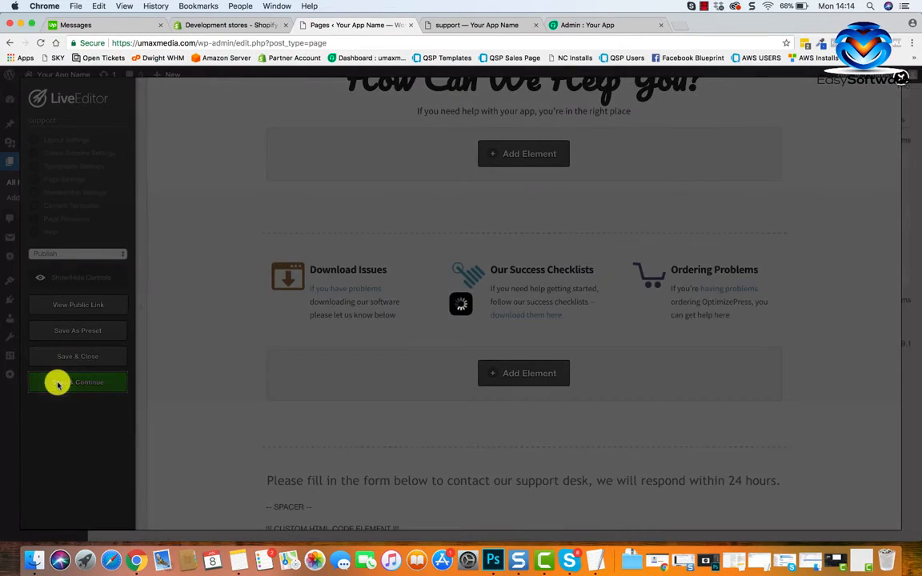
click(569, 122)
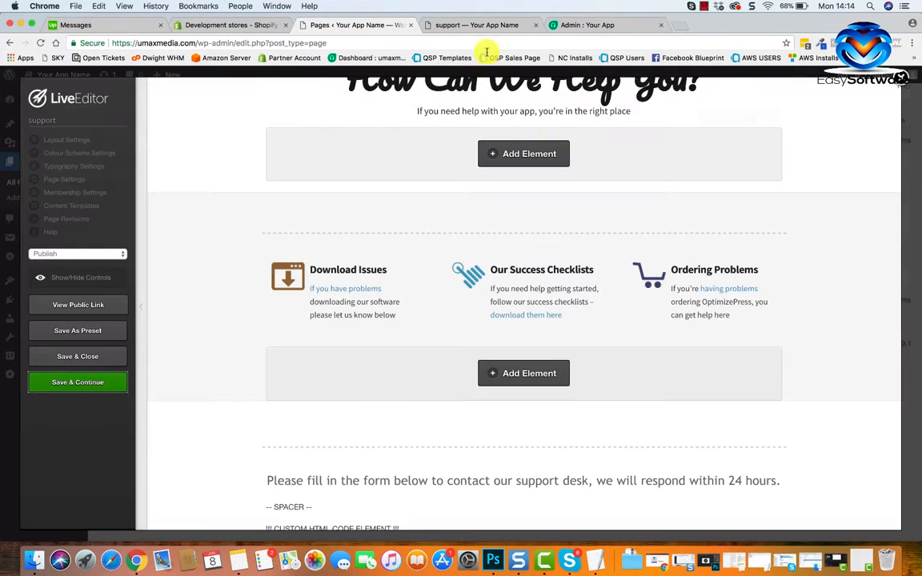
Test the "If you have problems" link on the public support page and close the tab it opens.
click(480, 25)
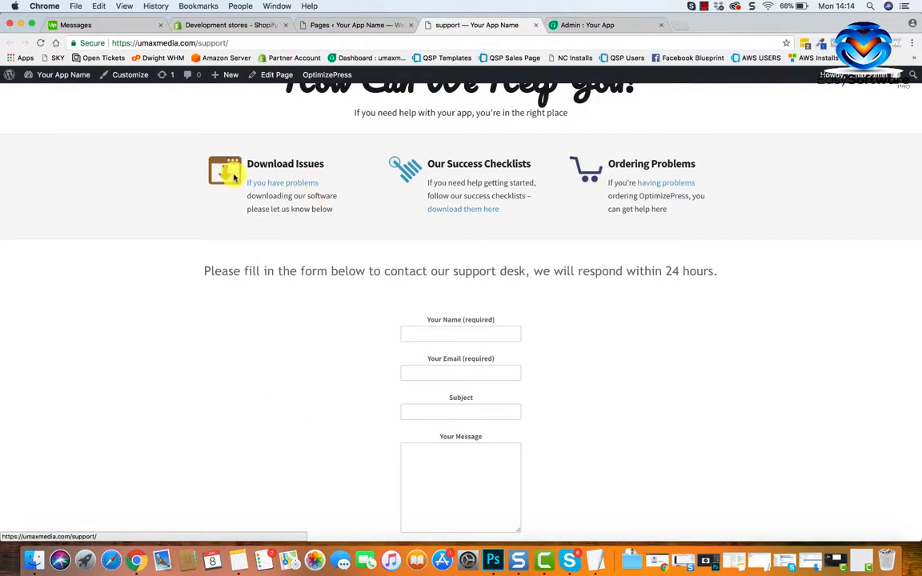
click(305, 185)
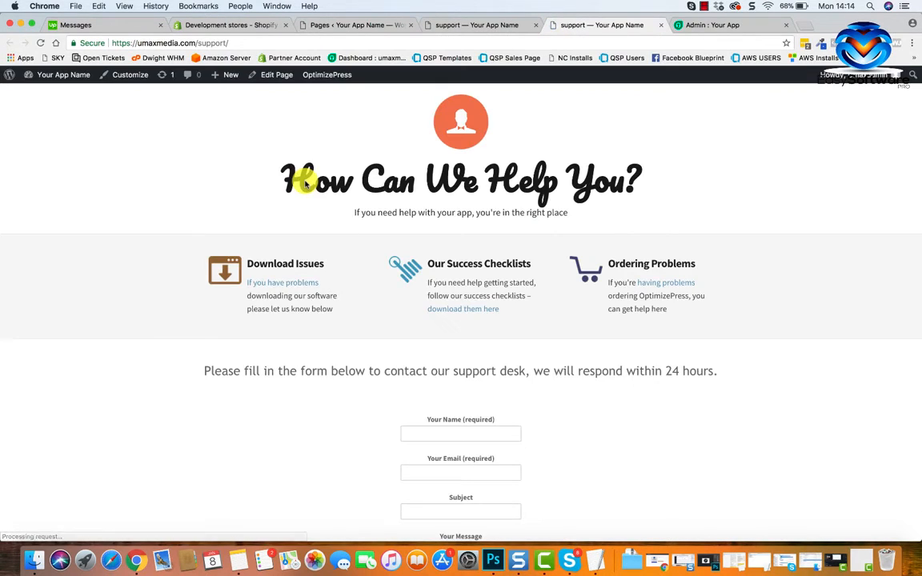
click(662, 26)
scroll(568, 288, up, 3)
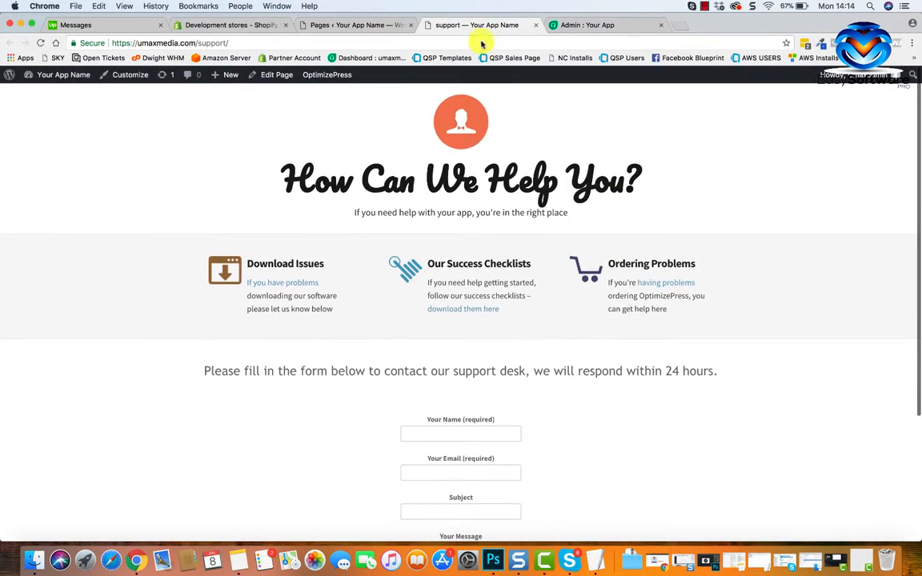
Look over the support page's heading, feature columns and contact form rows in the LiveEditor.
click(350, 20)
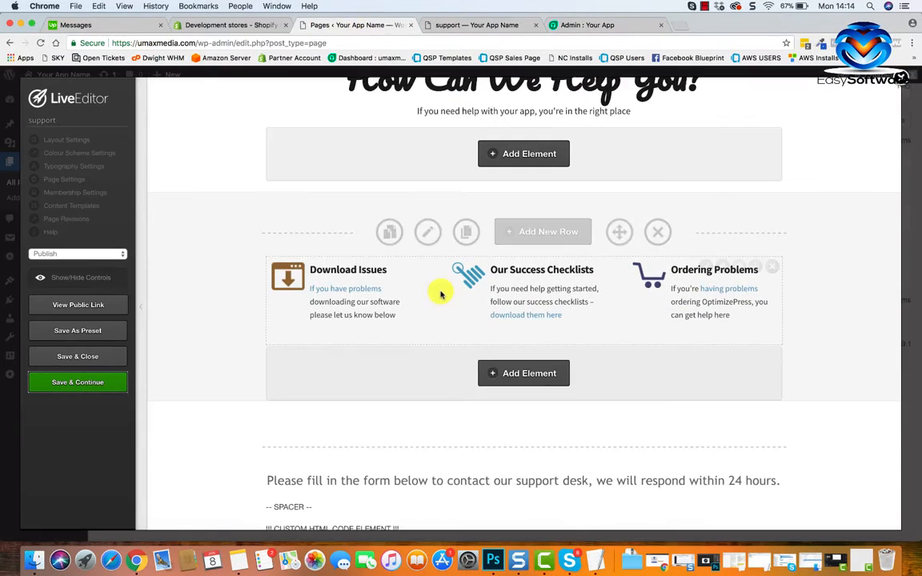
scroll(440, 295, down, 5)
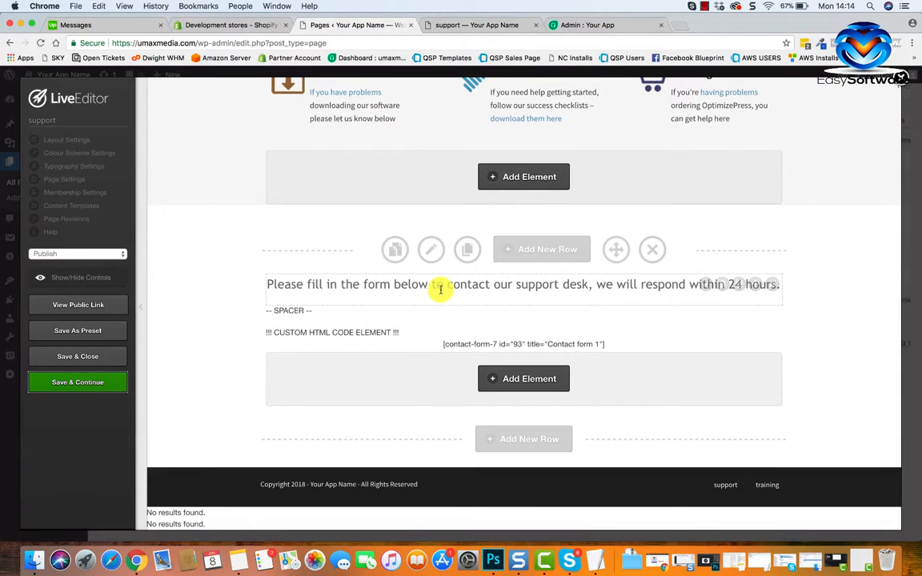
scroll(440, 290, up, 10)
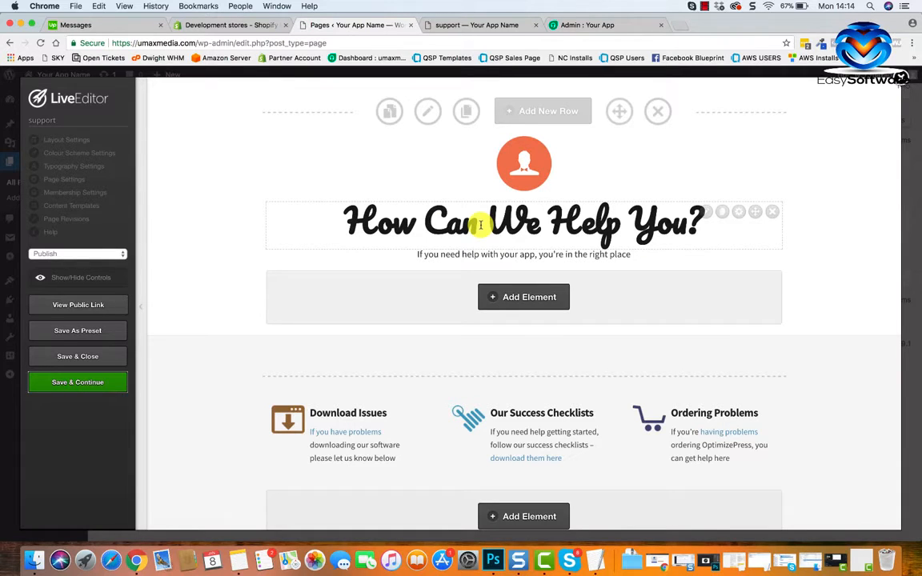
scroll(536, 301, down, 4)
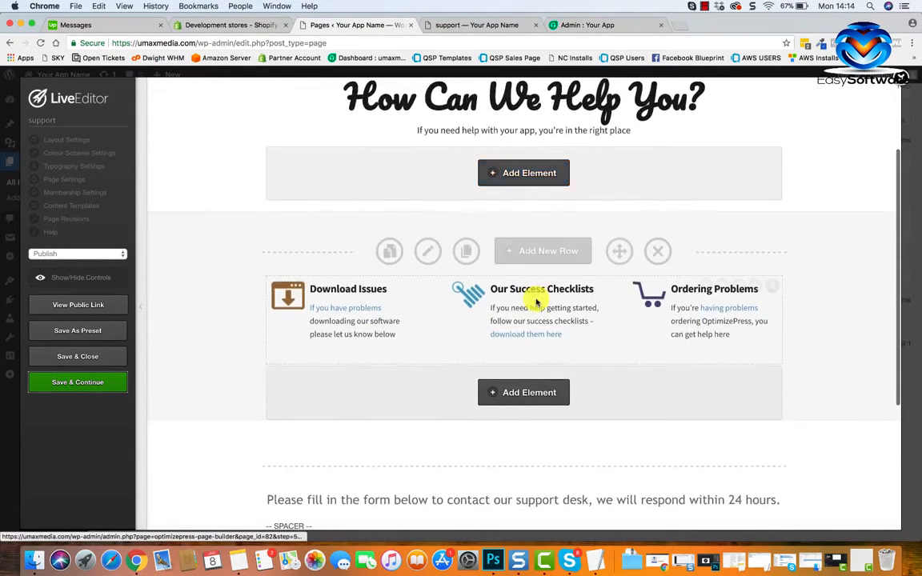
scroll(537, 300, up, 4)
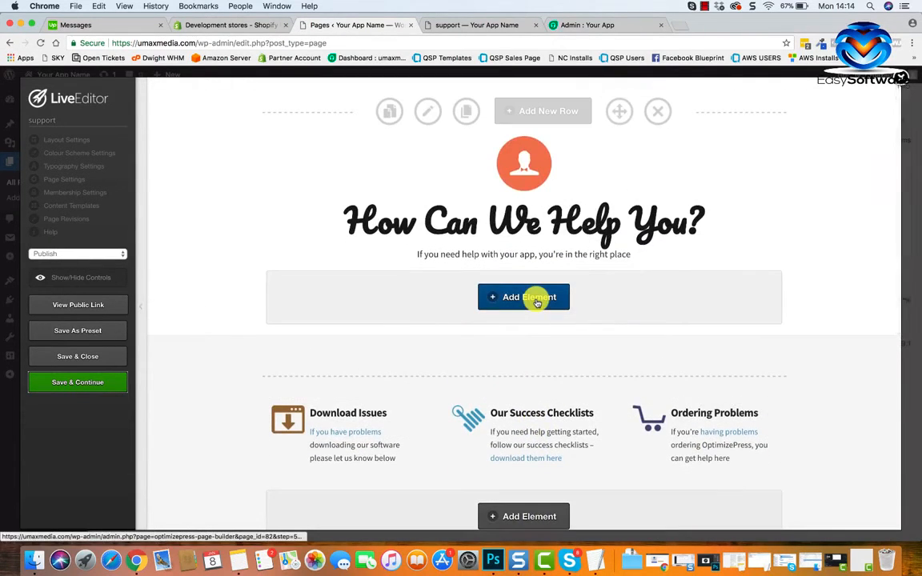
Fill in the sender's name and email in the public support page's contact form using the saved autofill entry.
scroll(625, 393, down, 4)
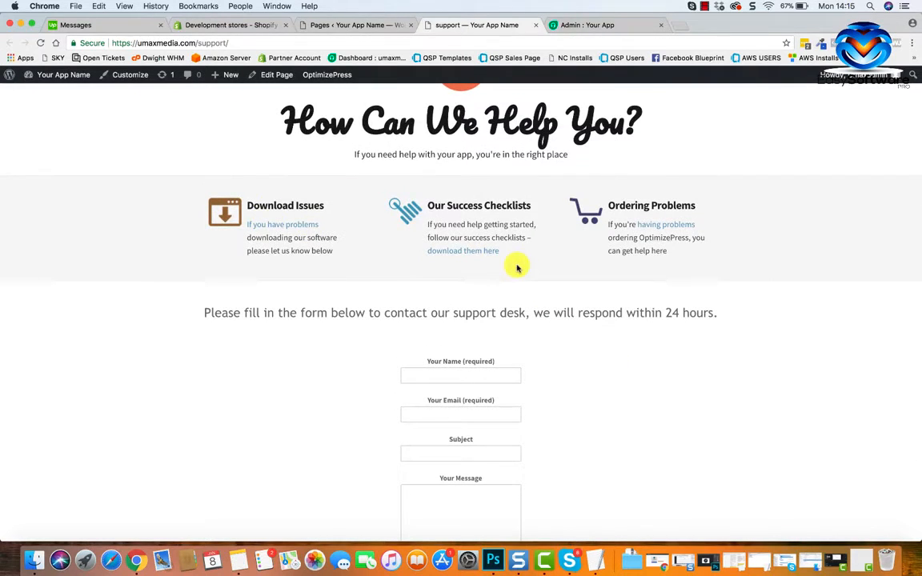
scroll(516, 268, down, 3)
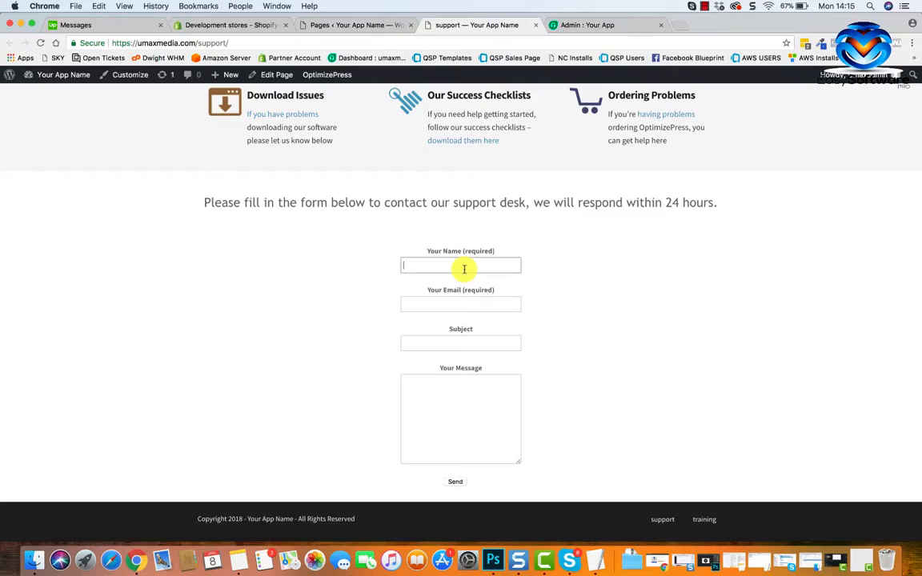
click(464, 269)
text(Matt)
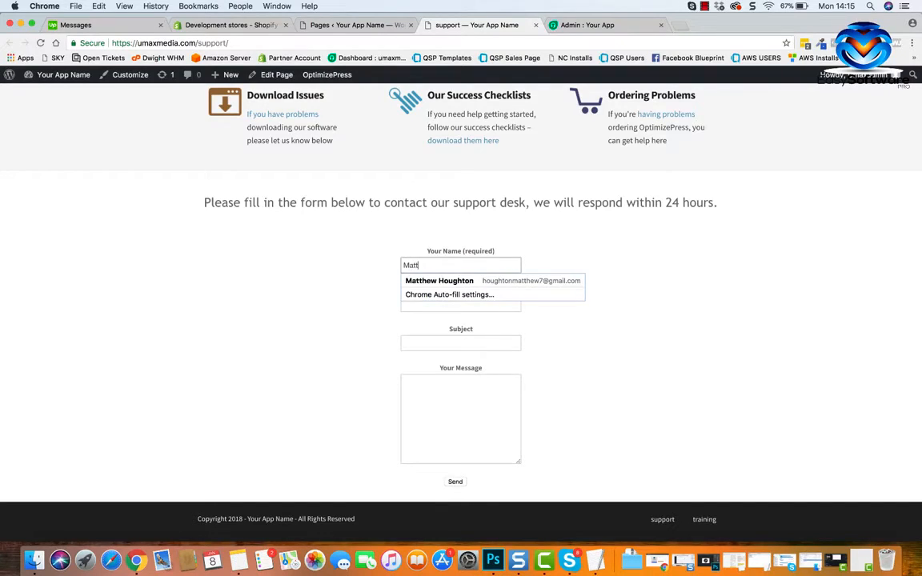
click(478, 281)
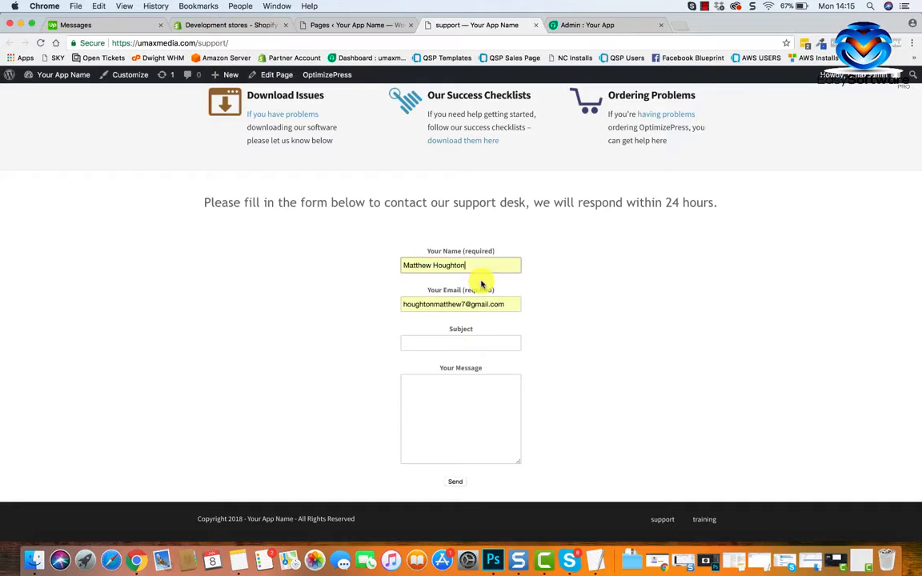
Enter "Form Test" as the subject in the support page's contact form.
click(502, 343)
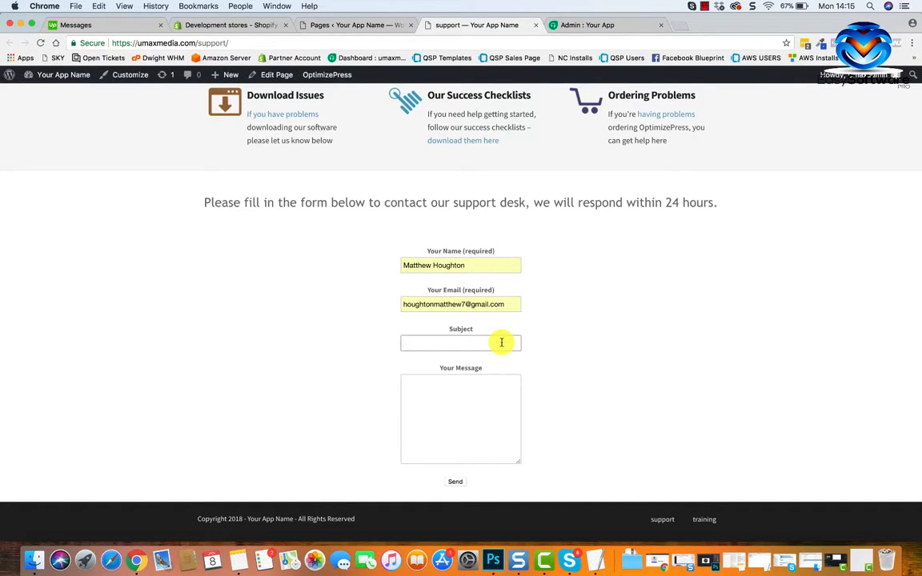
text(Test)
key(BackSpace)
key(BackSpace)
key(BackSpace)
key(BackSpace)
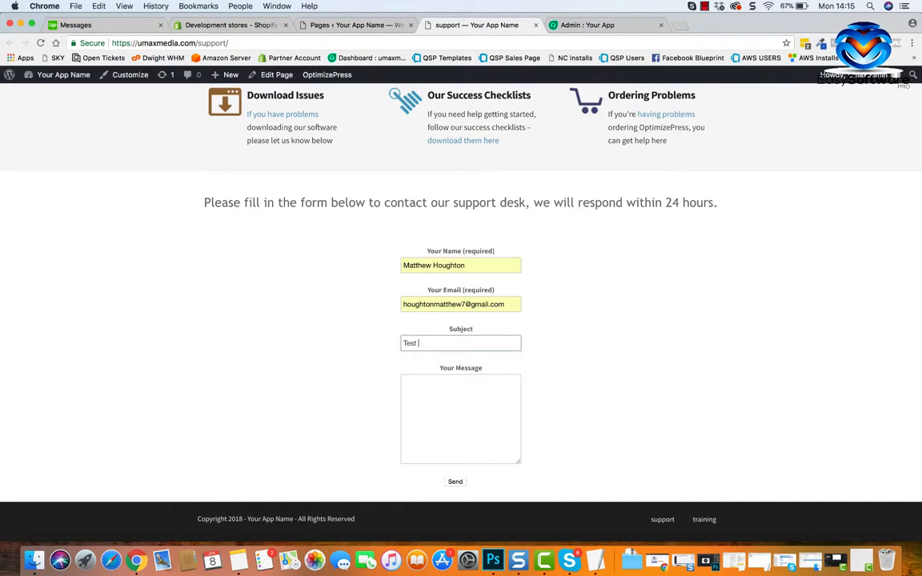
text(Form Test)
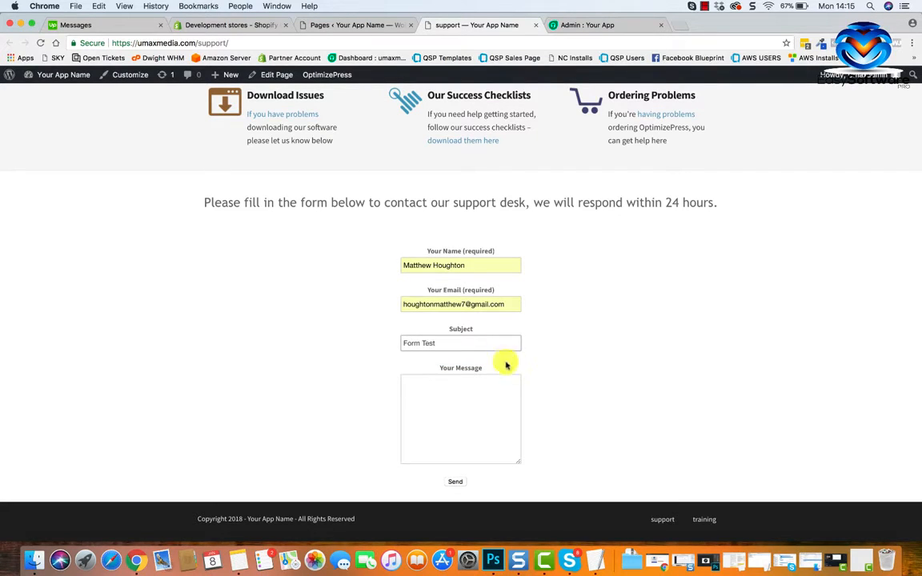
Enter the contact form message "Hey! My app is broken, can you fix it for me??" on separate lines after the greeting and send the form.
click(485, 410)
text(H)
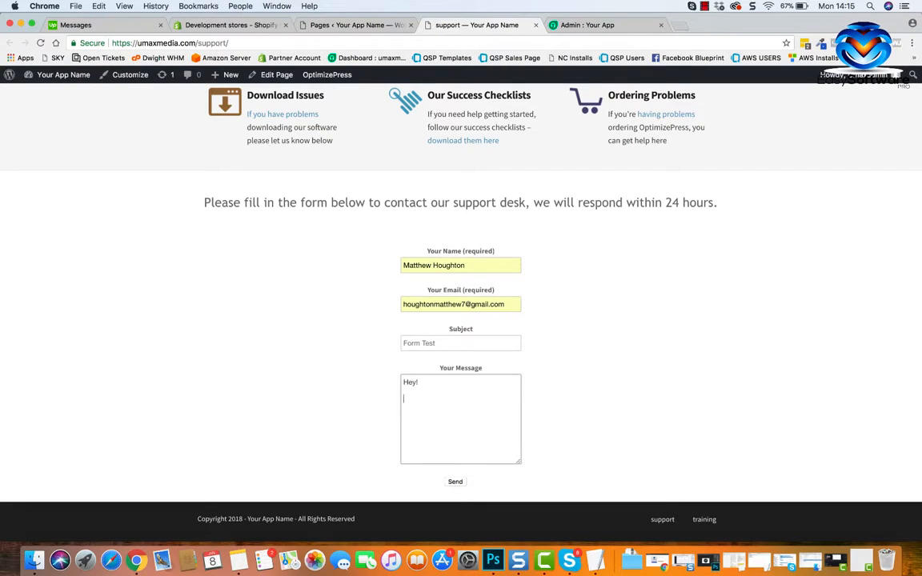
text(ey!)
key(Return)
key(Return)
text(My app is broken, can you fix it)
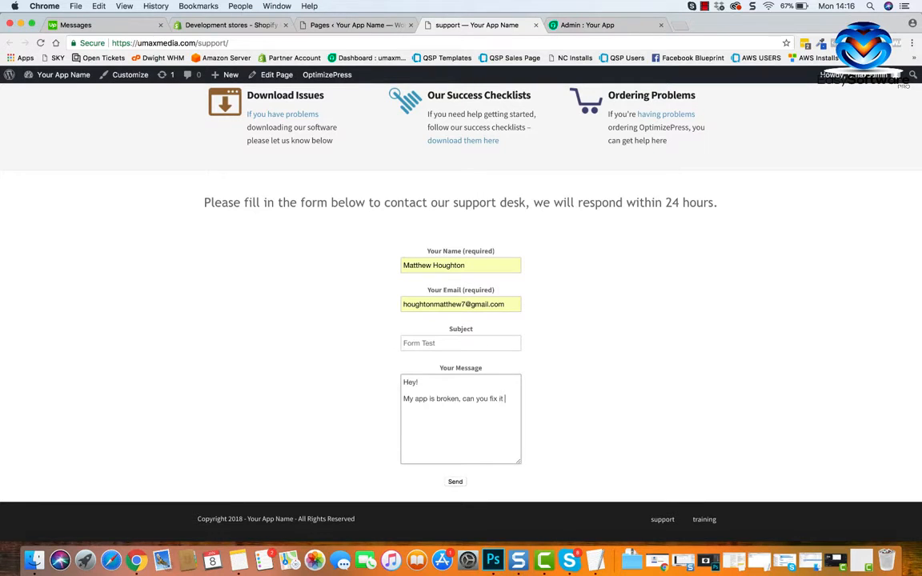
text( for me??)
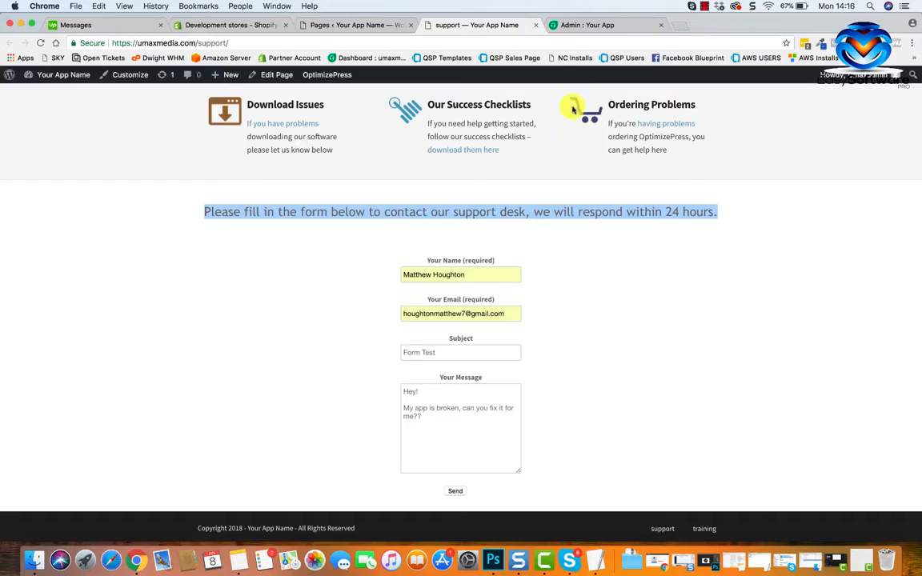
click(455, 491)
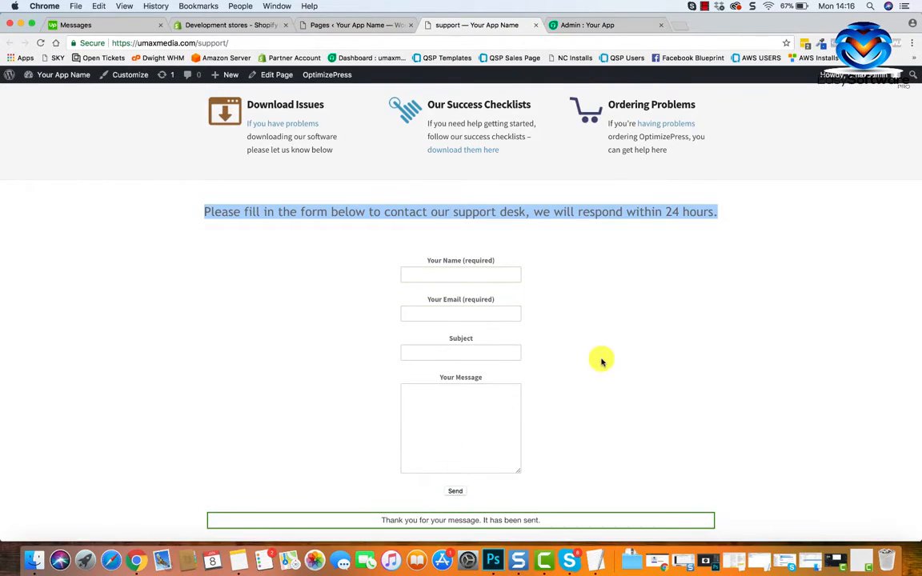
scroll(602, 362, down, 2)
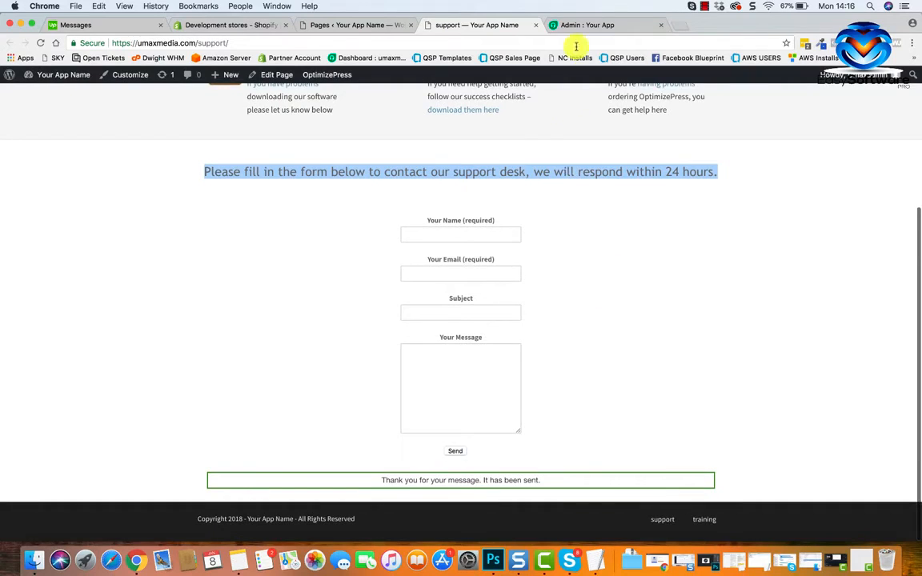
Switch to the Freshdesk helpdesk and open the new "Form Test" ticket from the ticket list.
click(598, 26)
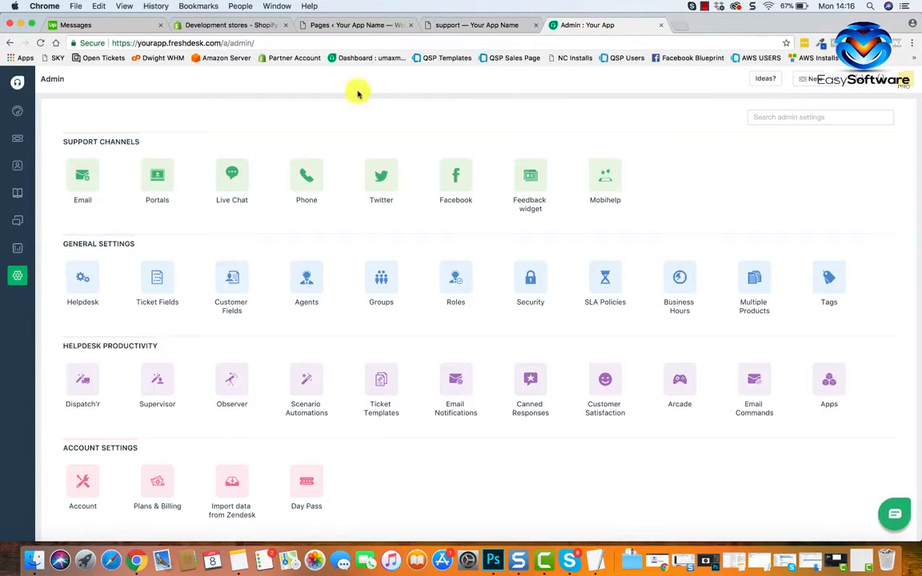
click(19, 146)
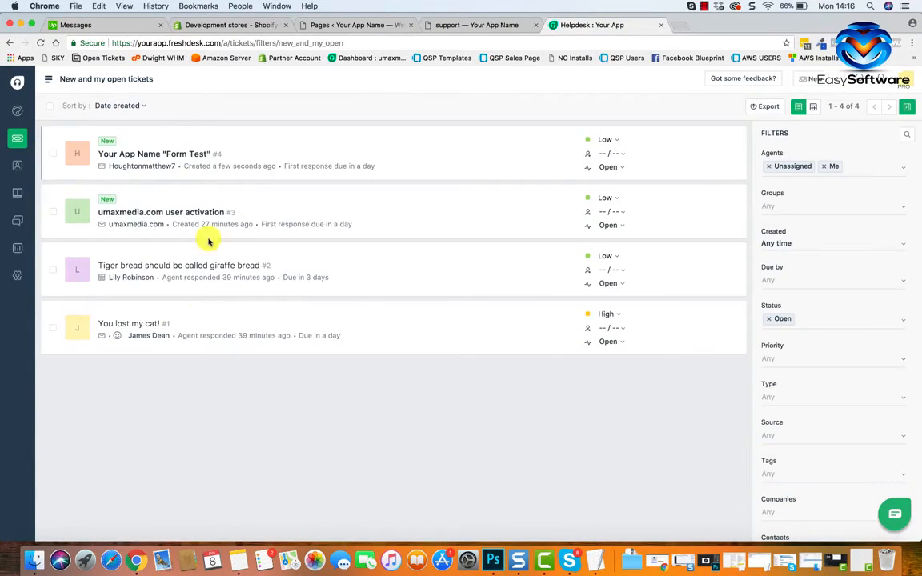
mouse_move(156, 166)
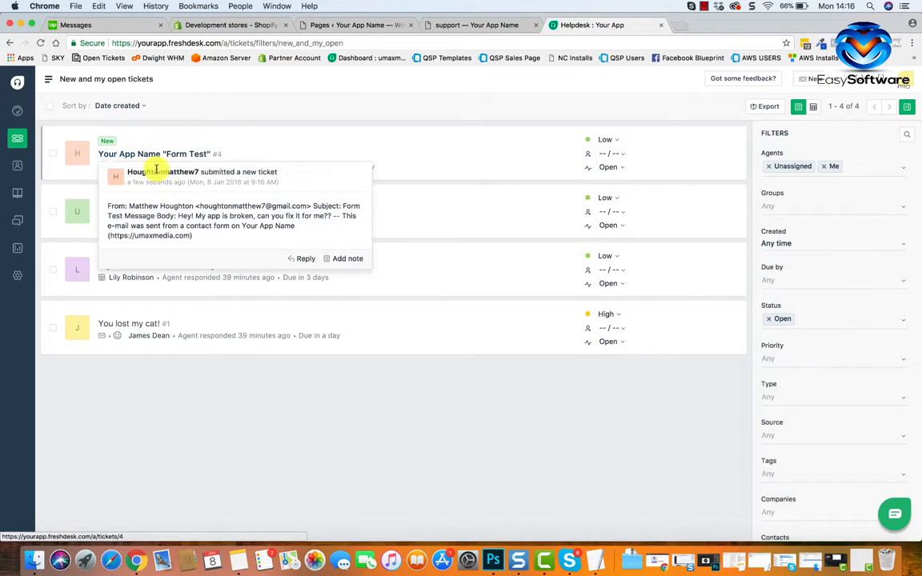
click(183, 155)
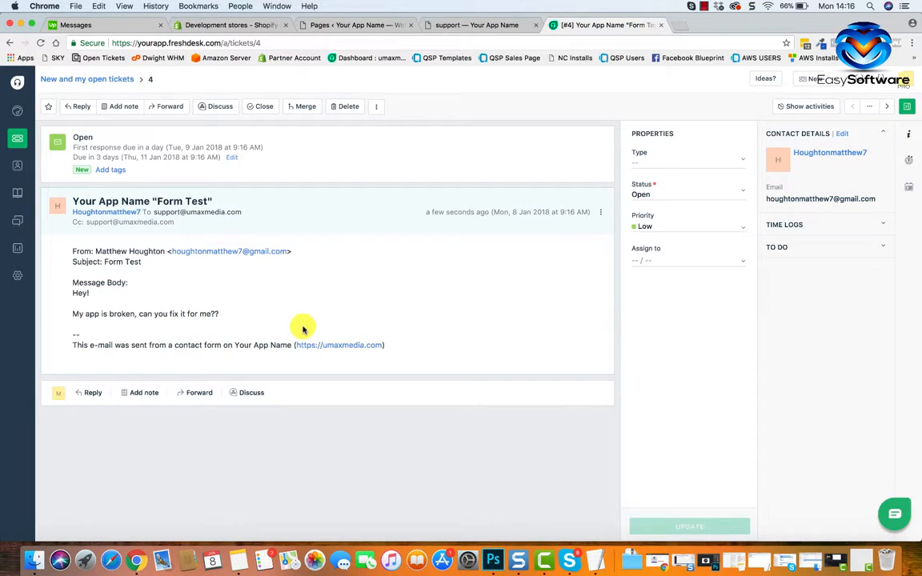
Return to the list of new and open tickets and reopen the "Form Test" ticket.
click(17, 138)
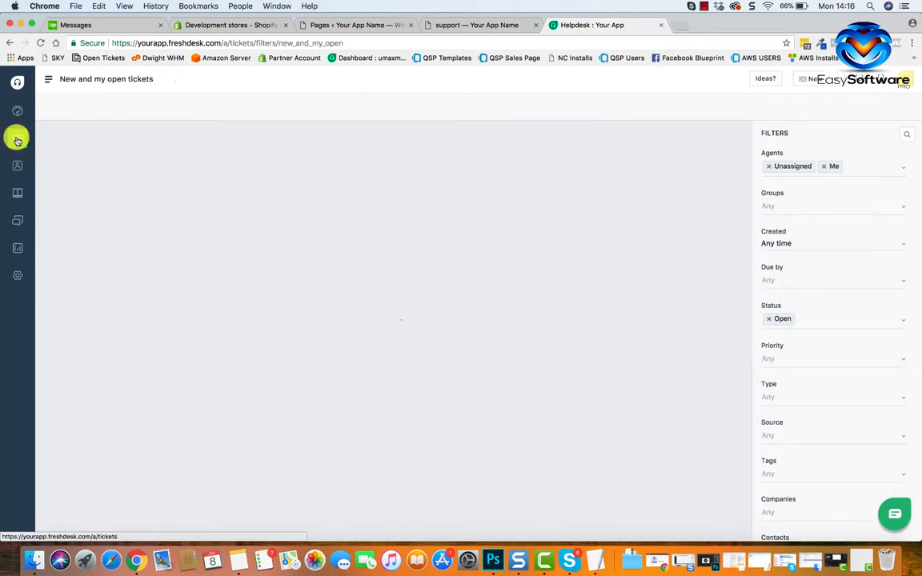
mouse_move(156, 155)
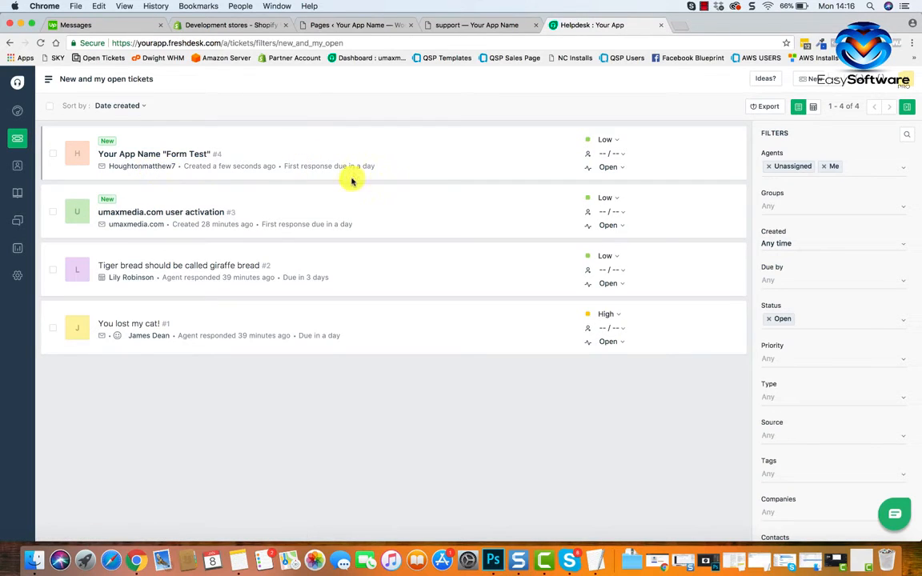
click(190, 154)
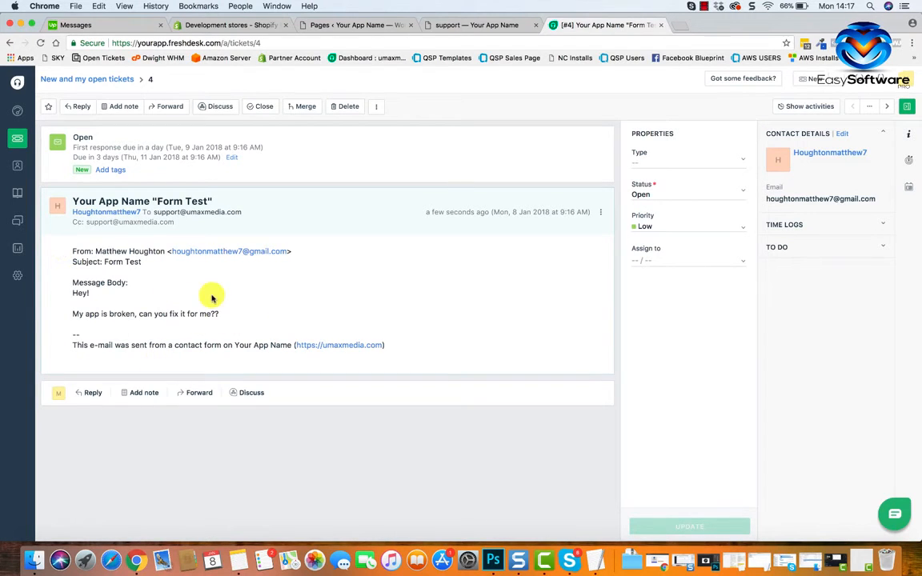
Start a reply to the "Form Test" ticket and replace the username in the greeting with the customer's first name.
click(88, 393)
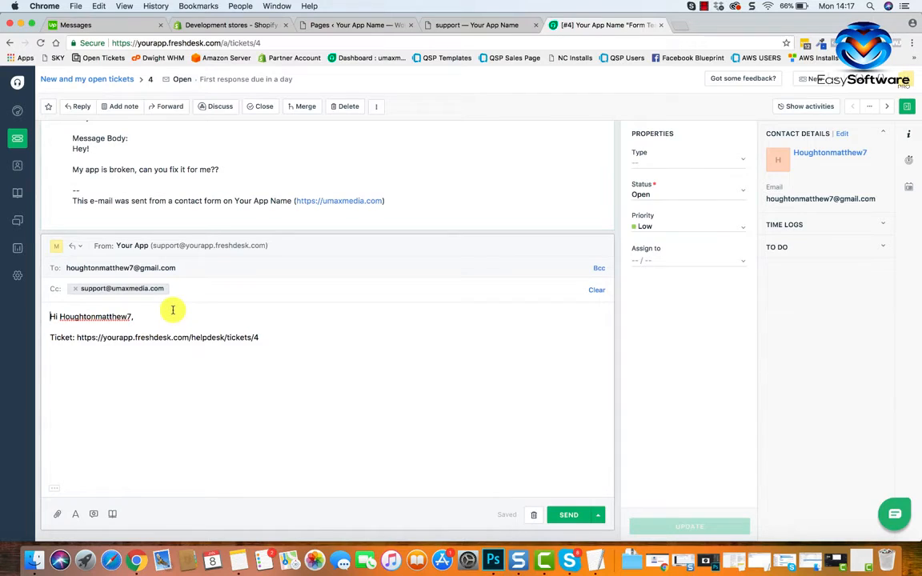
drag(176, 268, 83, 271)
click(66, 273)
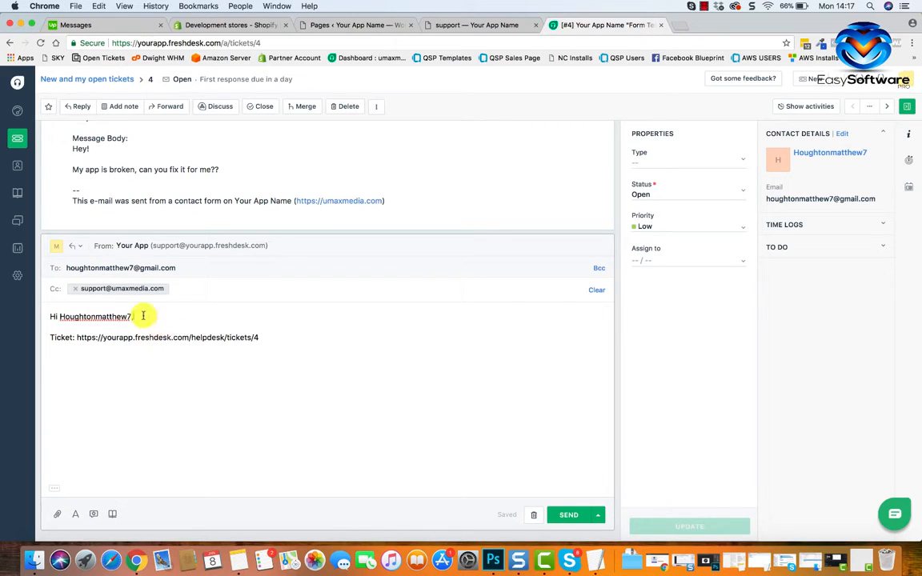
drag(59, 317, 132, 318)
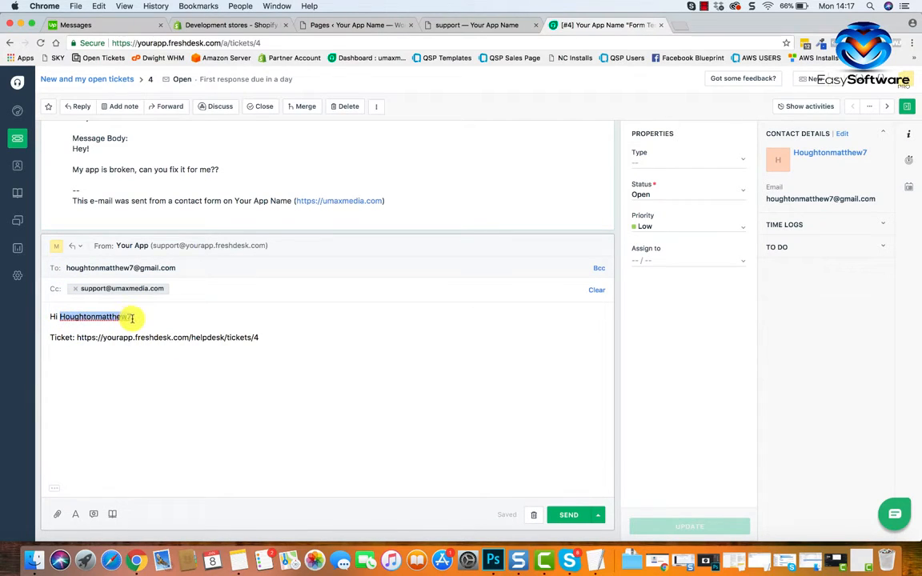
text(Matt,)
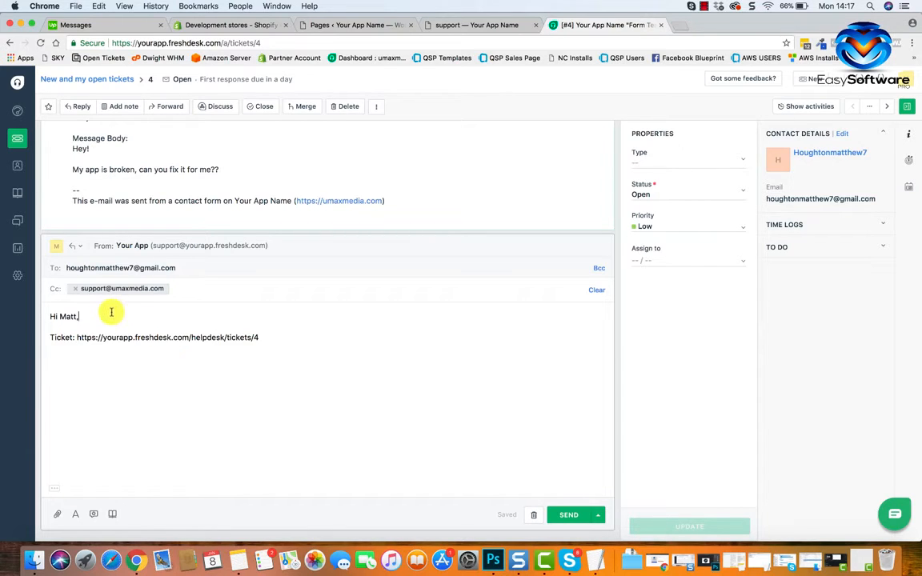
Write below the greeting: "Thanks for getting in touch, we will take a look for you and let you know when its fixed.".
key(Return)
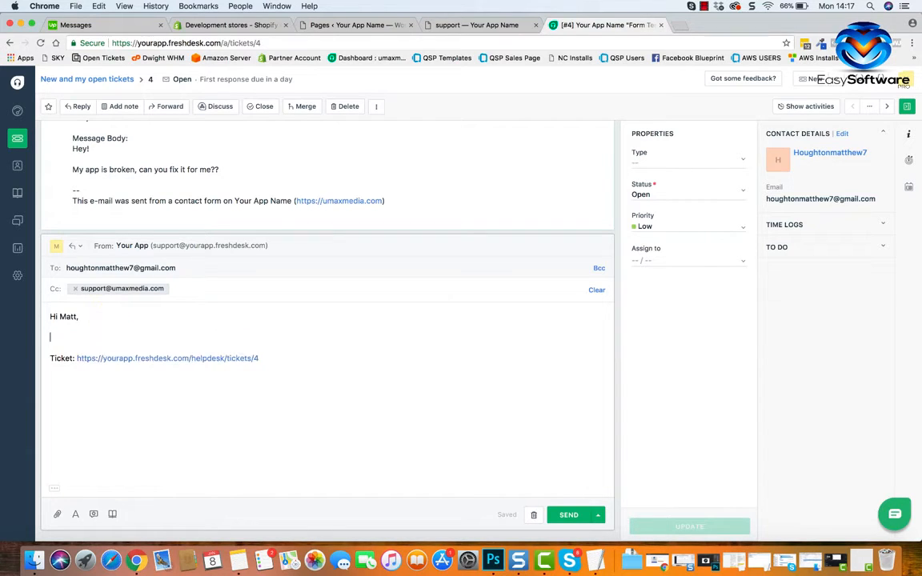
text(Thanks for getting in touch)
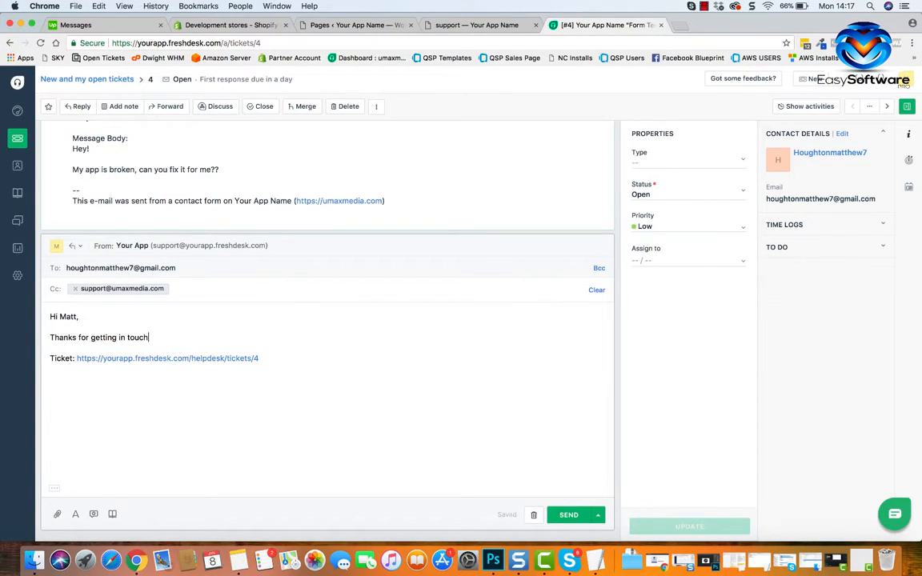
text(, we will take a look for you abd)
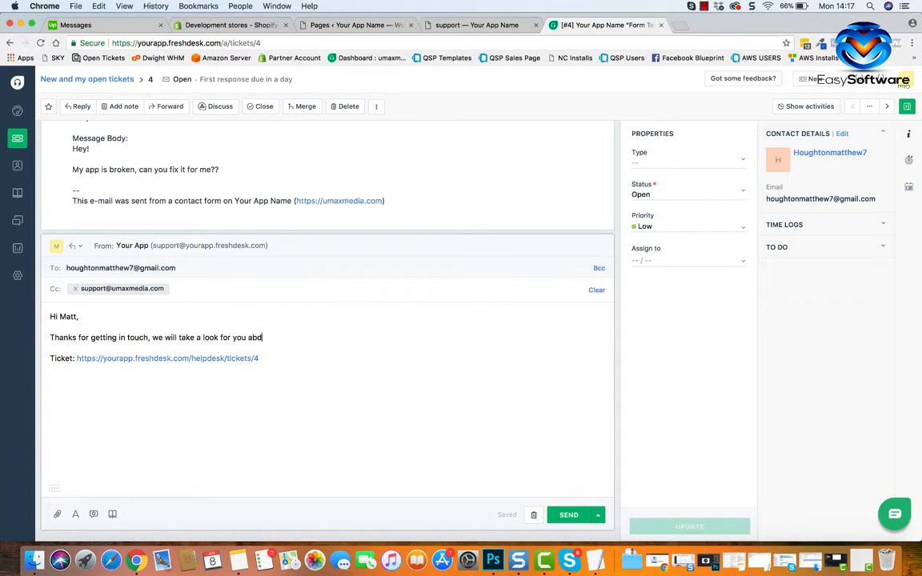
key(BackSpace)
key(BackSpace)
text(nd let you know when its fixed)
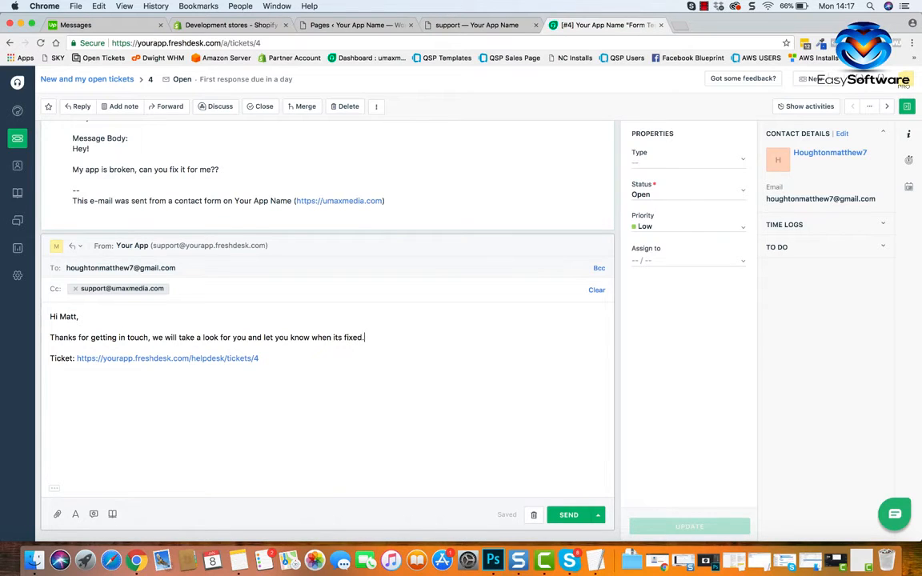
Close the reply with "Thanks", "Kind regards" and the agent's first name on a line directly beneath.
key(Return)
key(Return)
text(Thanks)
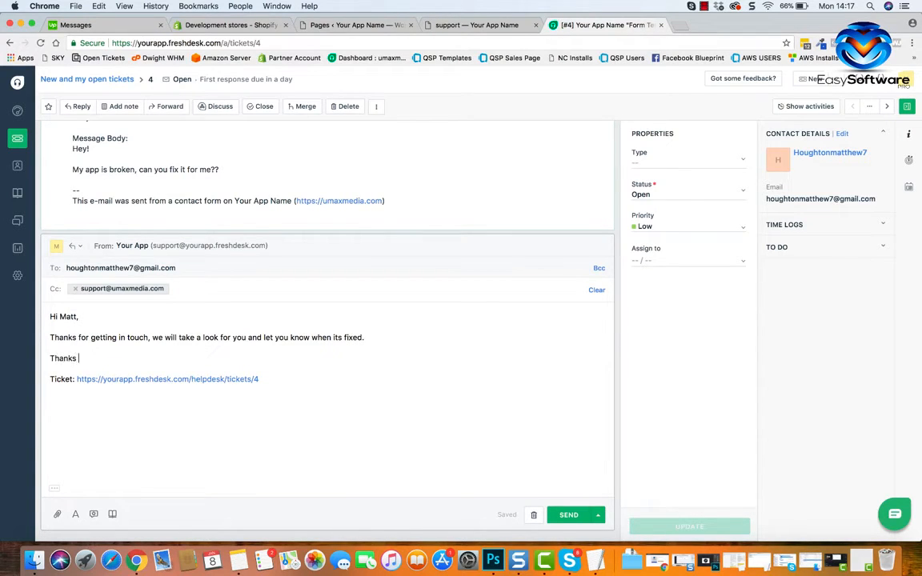
key(Return)
text(Kind regards)
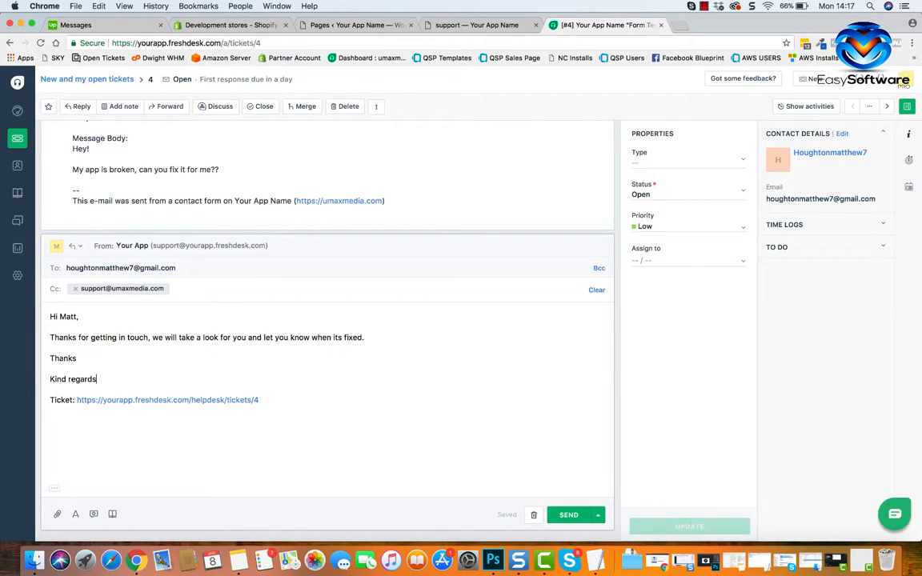
key(shift+Return)
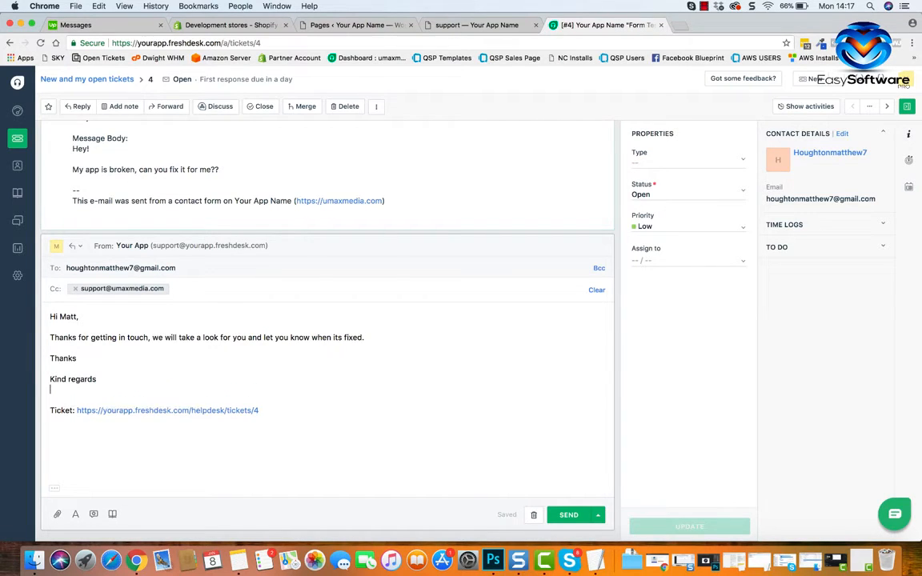
text(Matt)
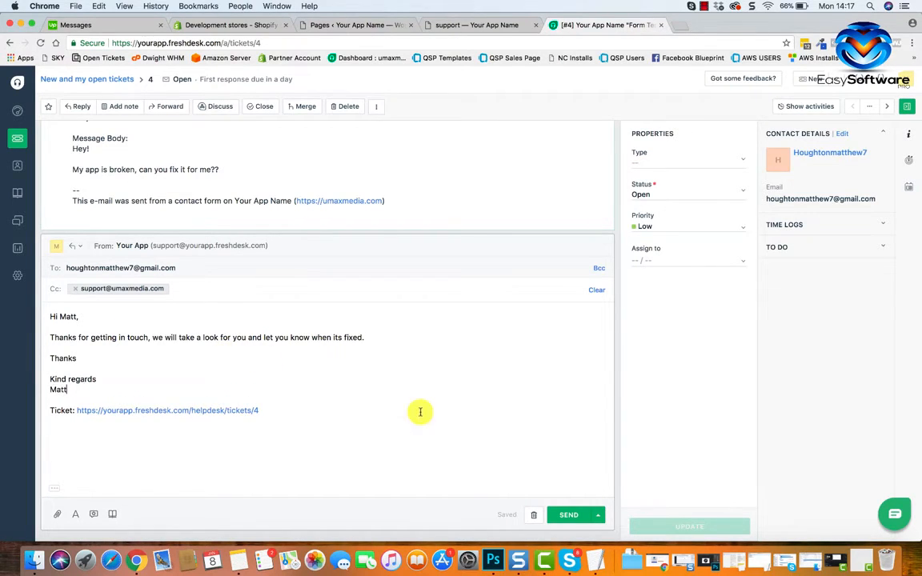
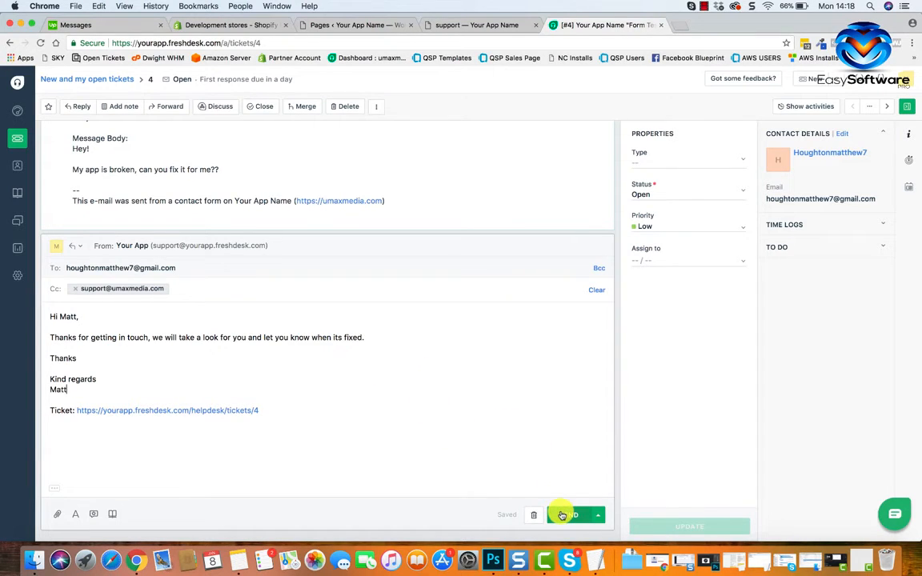
Send the reply on the "Form Test" ticket without a status change and return to the list of new and open tickets.
click(598, 517)
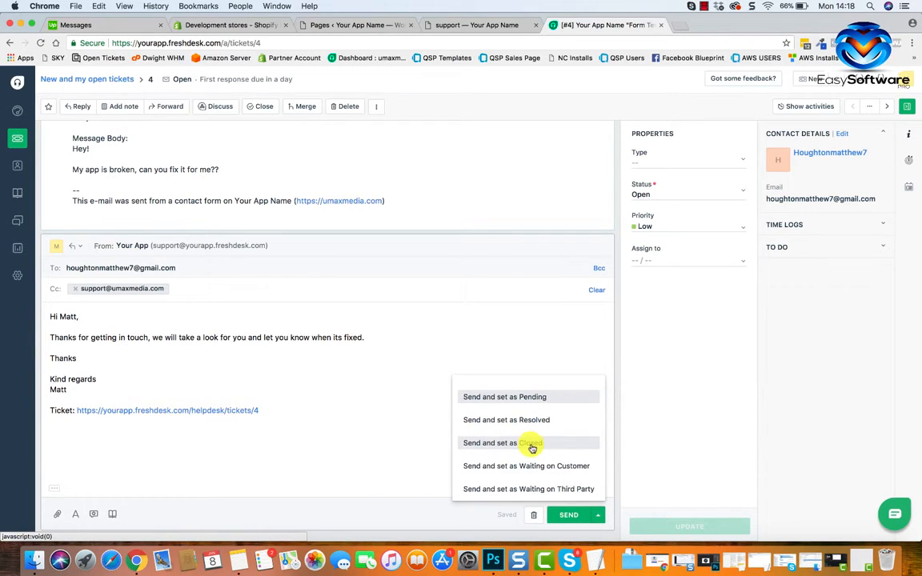
click(598, 516)
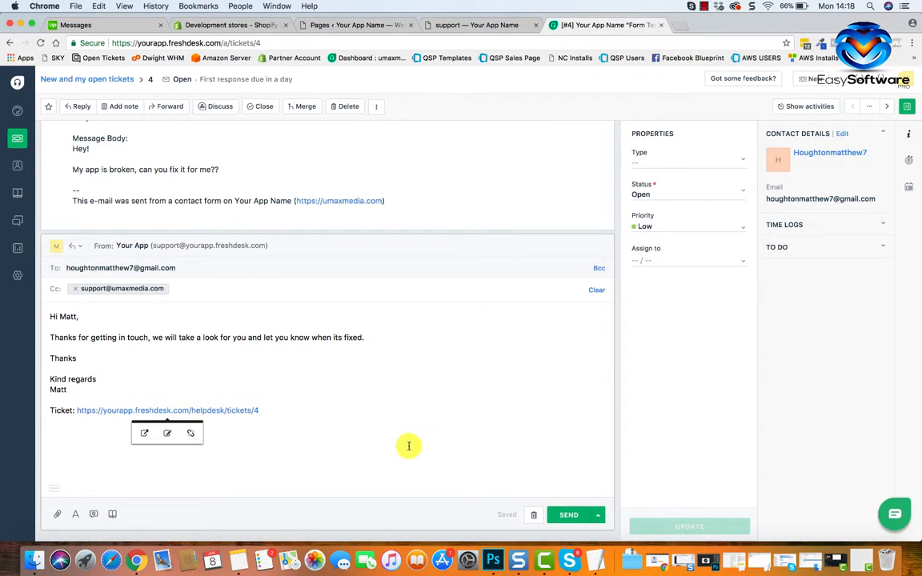
click(569, 515)
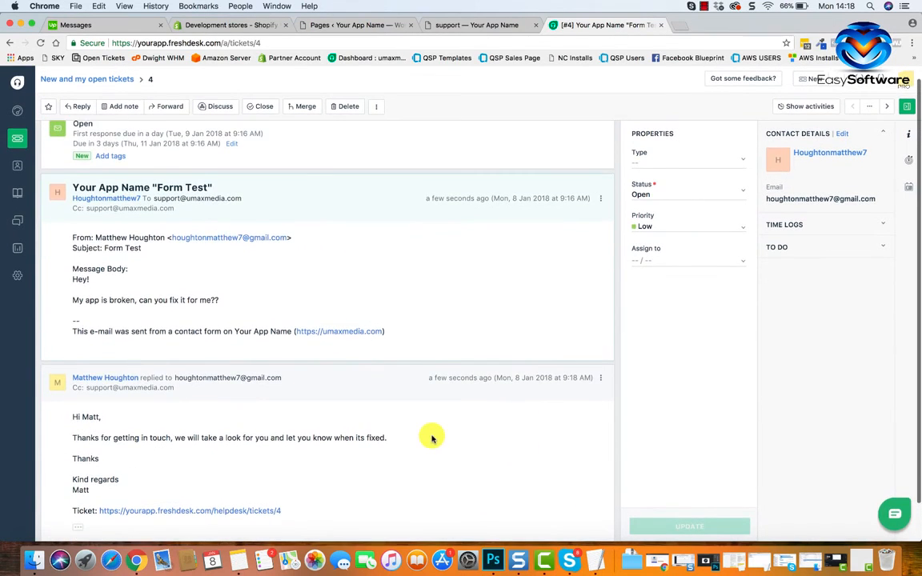
click(22, 145)
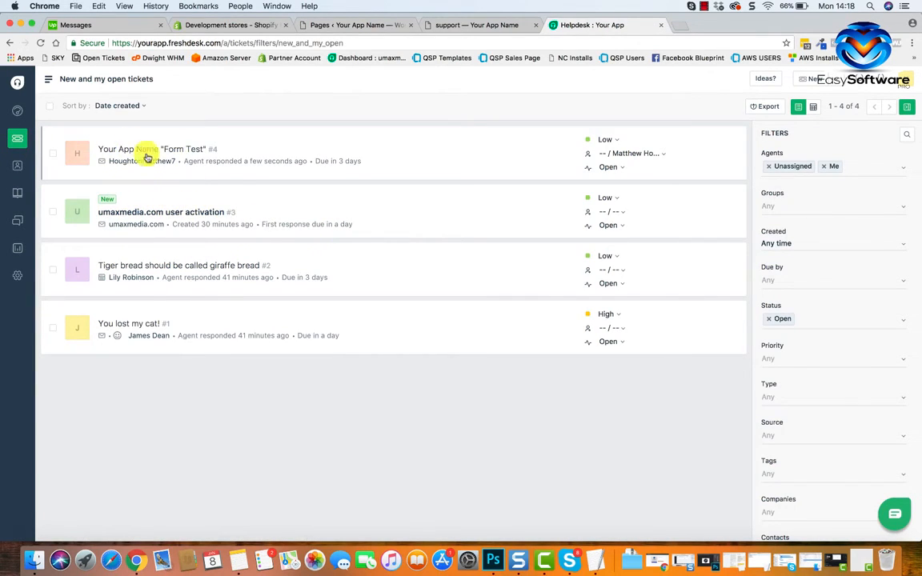
mouse_move(206, 149)
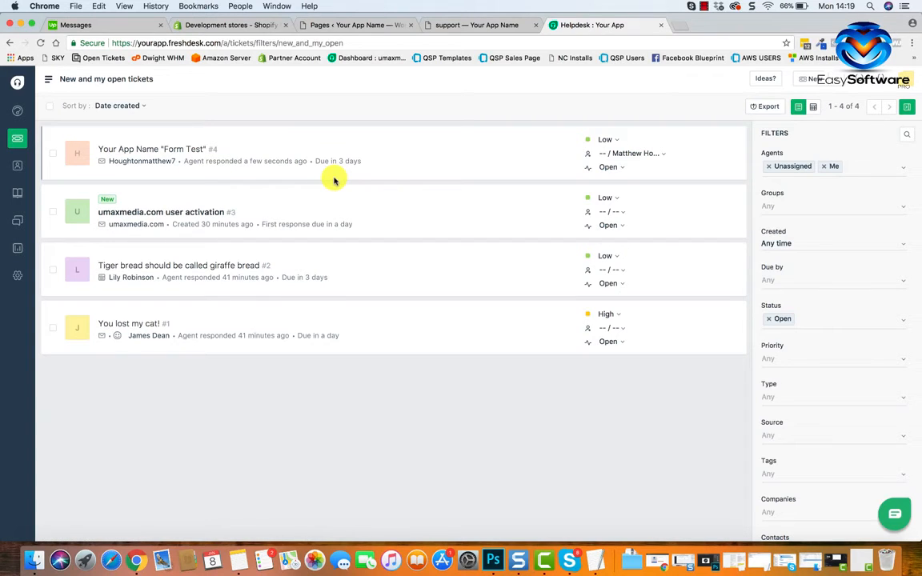
Load the umaxmedia.com helpdesk in a new browser tab and open its "Re: Your App Name "Form Test"" ticket.
click(681, 25)
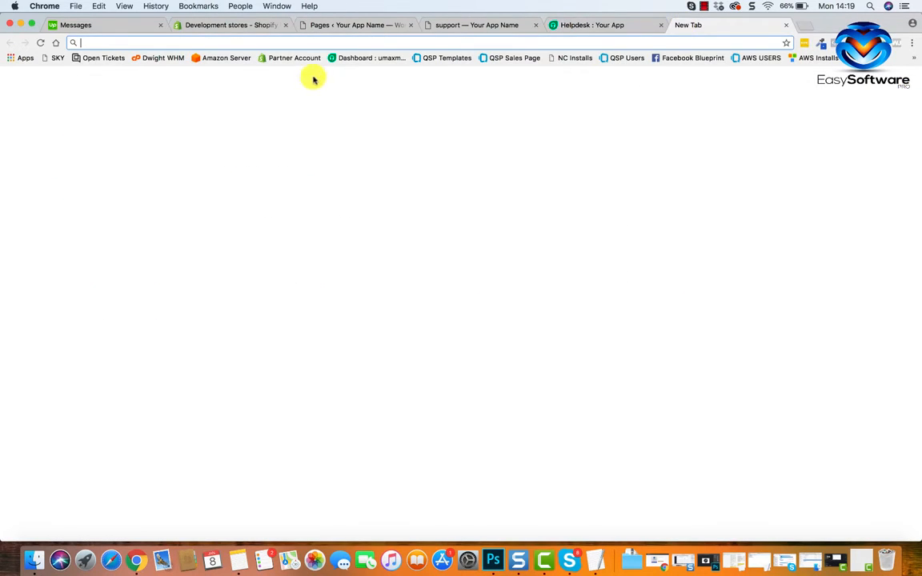
click(358, 59)
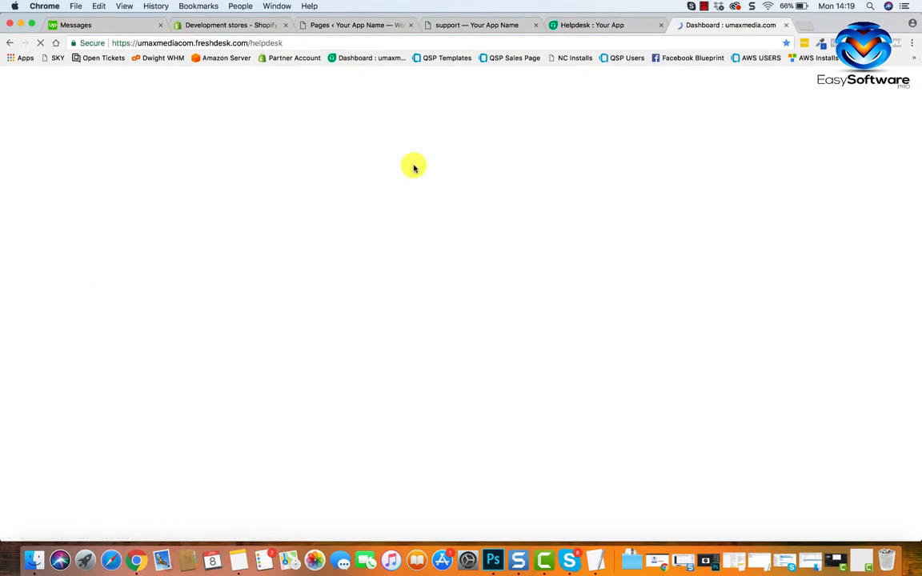
click(134, 110)
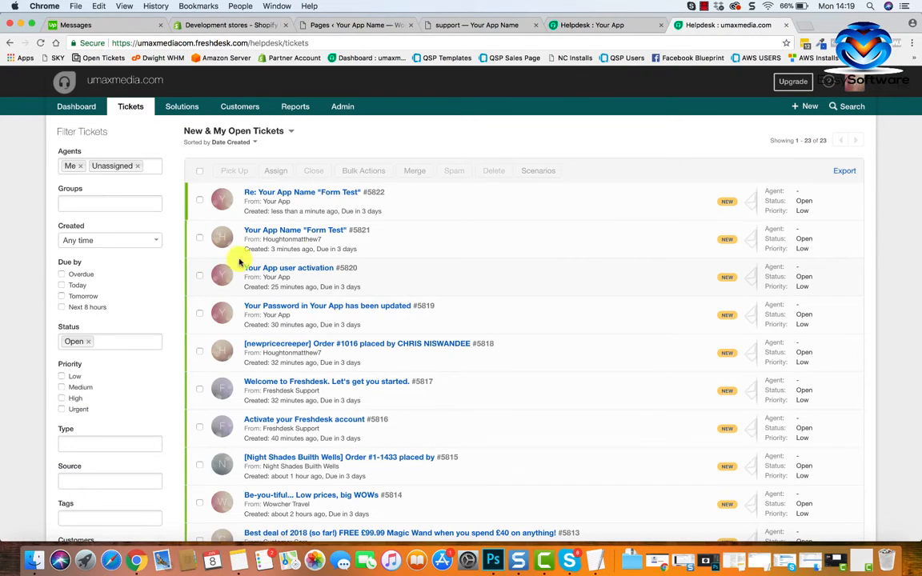
click(305, 197)
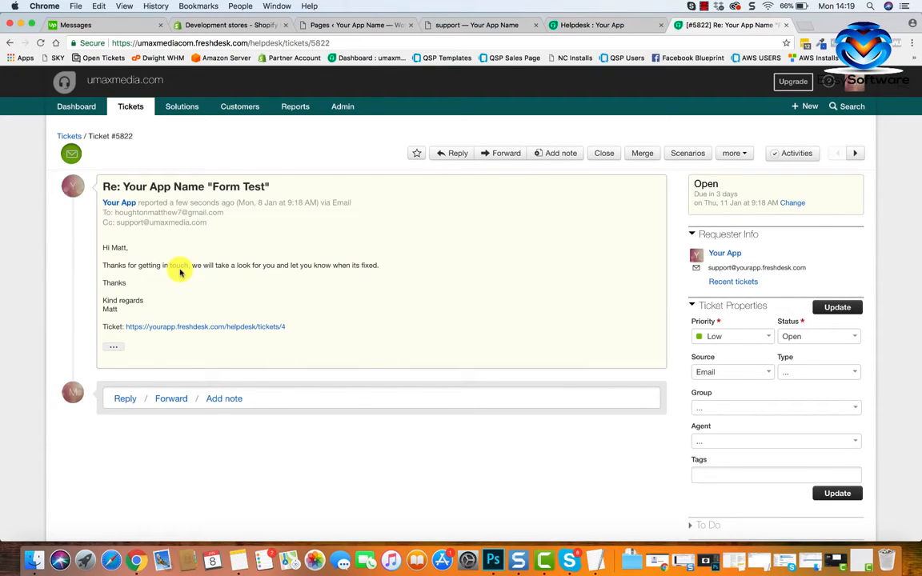
Reply "Thanks" to the "Re: Your App Name "Form Test"" ticket, sending it with the ticket set as Closed.
click(125, 398)
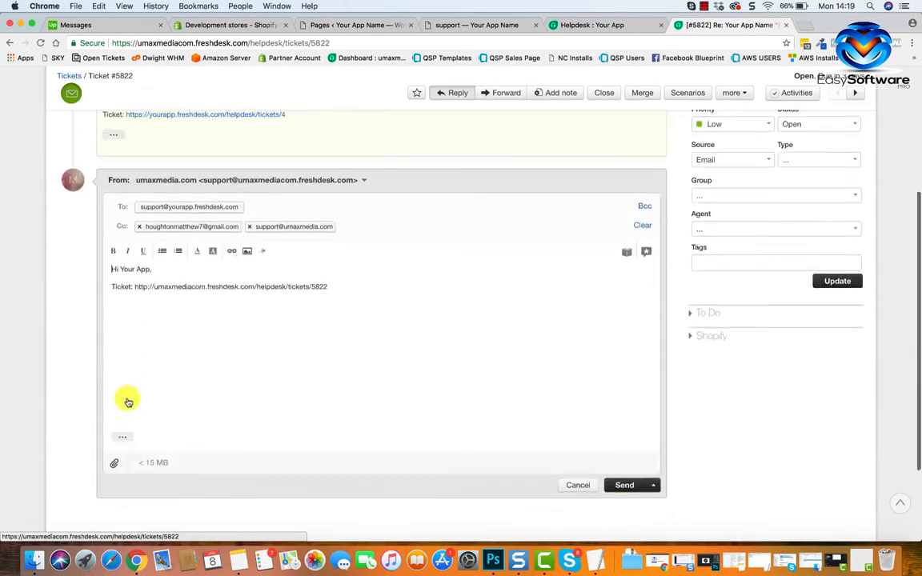
click(156, 215)
key(Return)
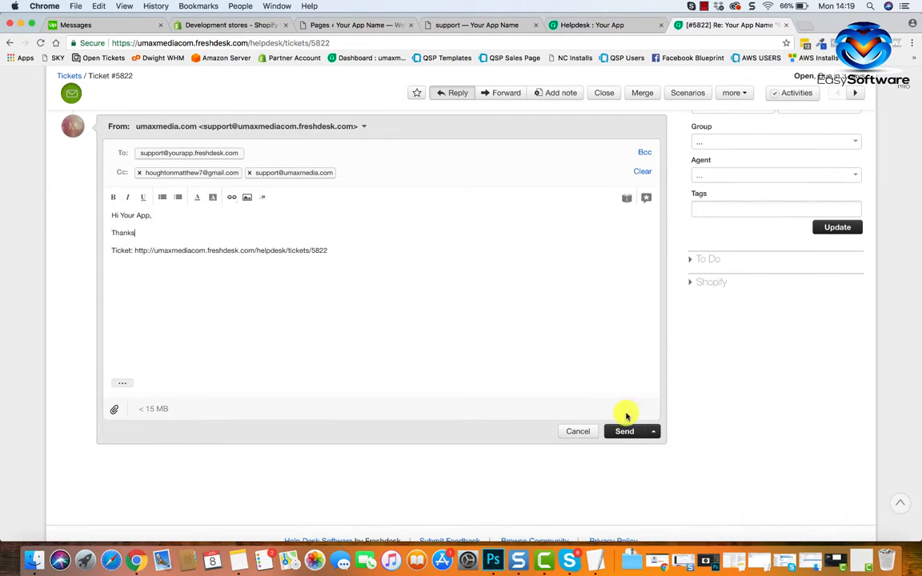
click(655, 432)
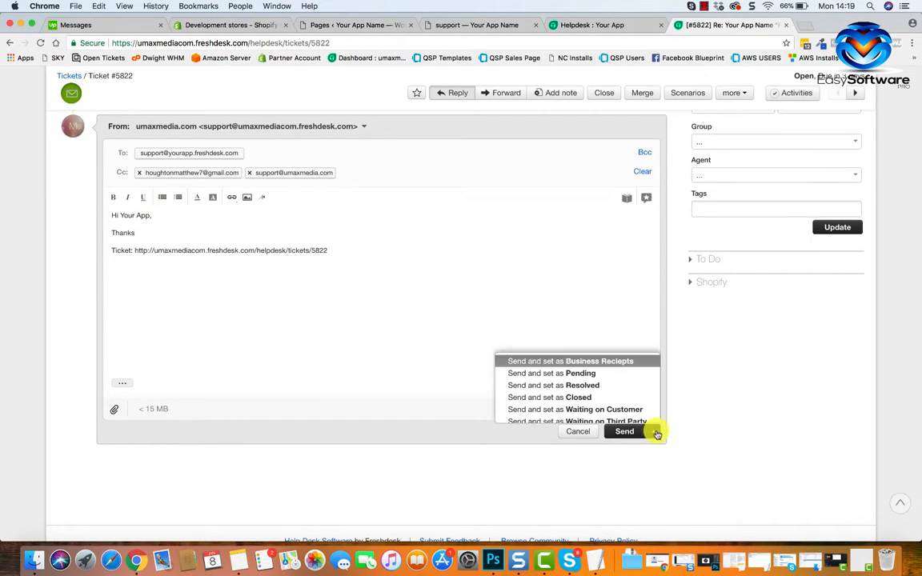
click(591, 398)
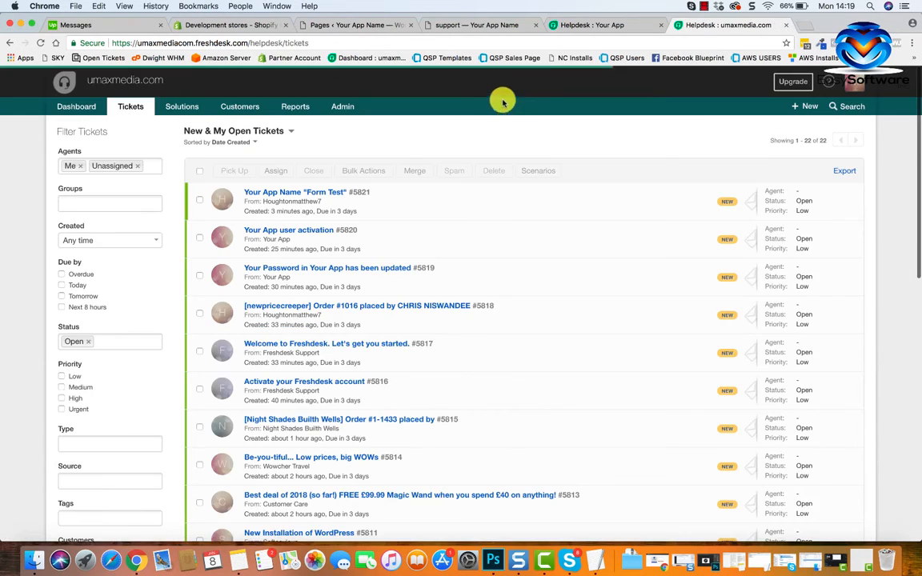
Switch back to the Your App helpdesk, refresh its ticket list and check the "Form Test" ticket for the response.
click(592, 28)
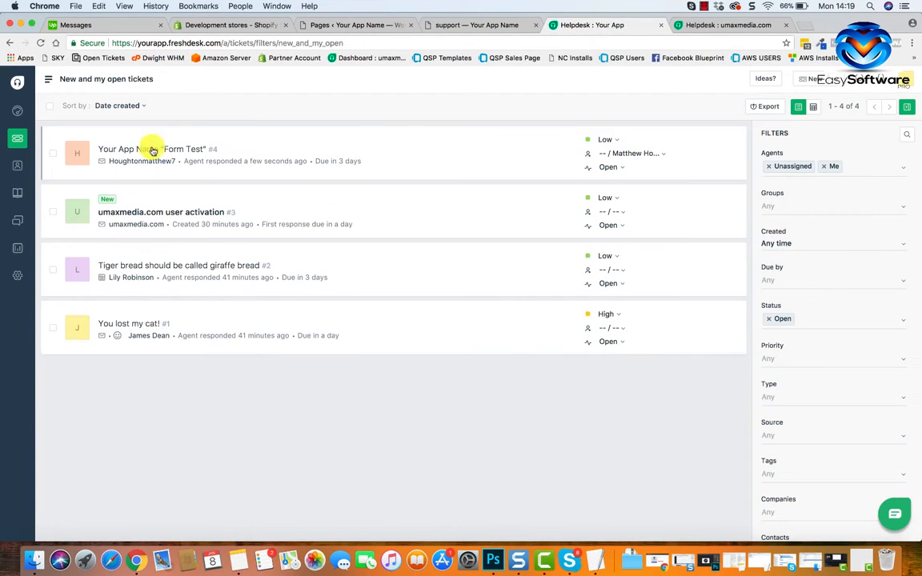
click(14, 149)
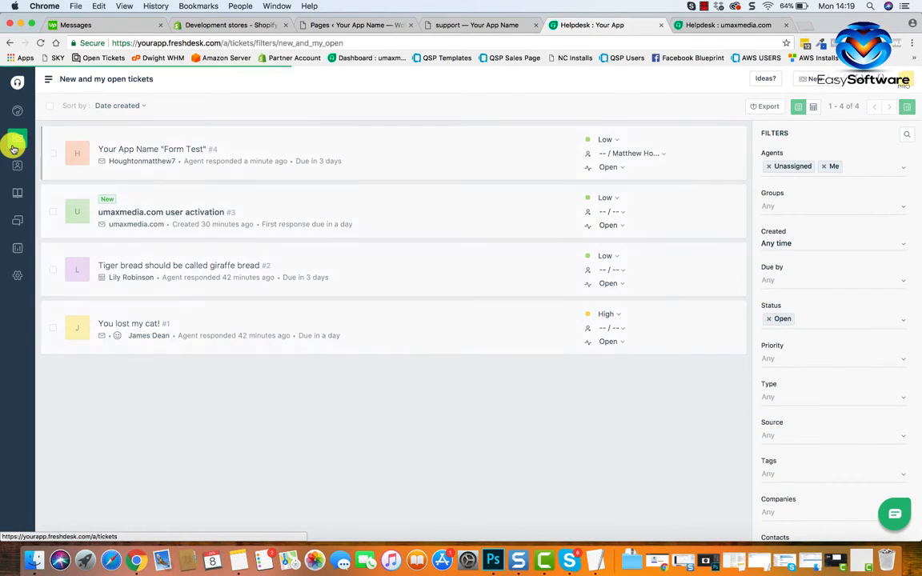
click(144, 152)
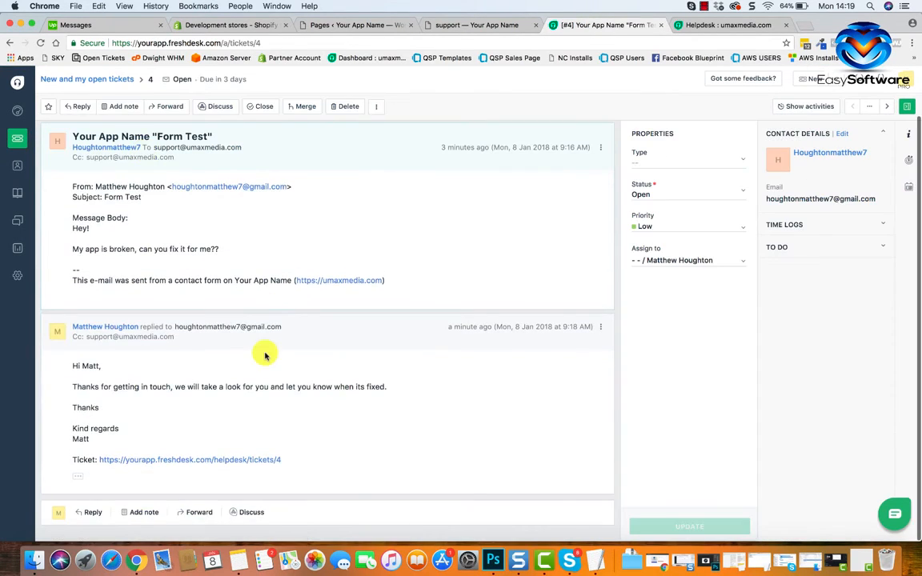
scroll(264, 356, down, 1)
scroll(265, 356, up, 1)
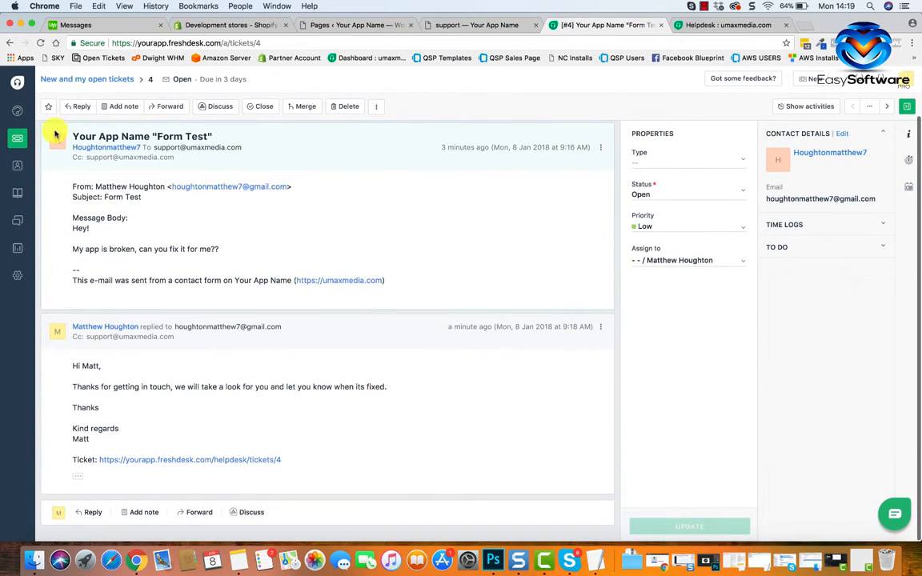
Reload the new and open tickets and look through the "Form Test" ticket's conversation again.
click(24, 139)
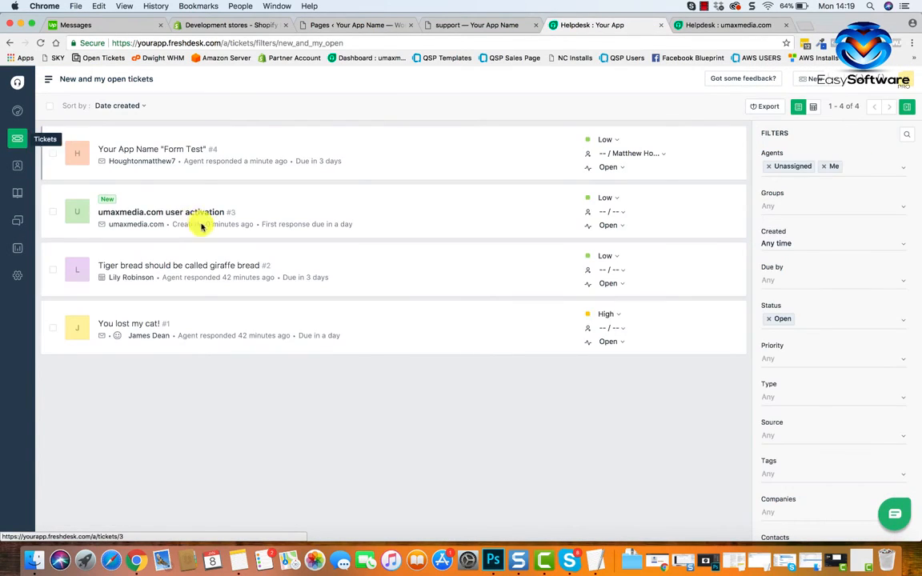
click(183, 157)
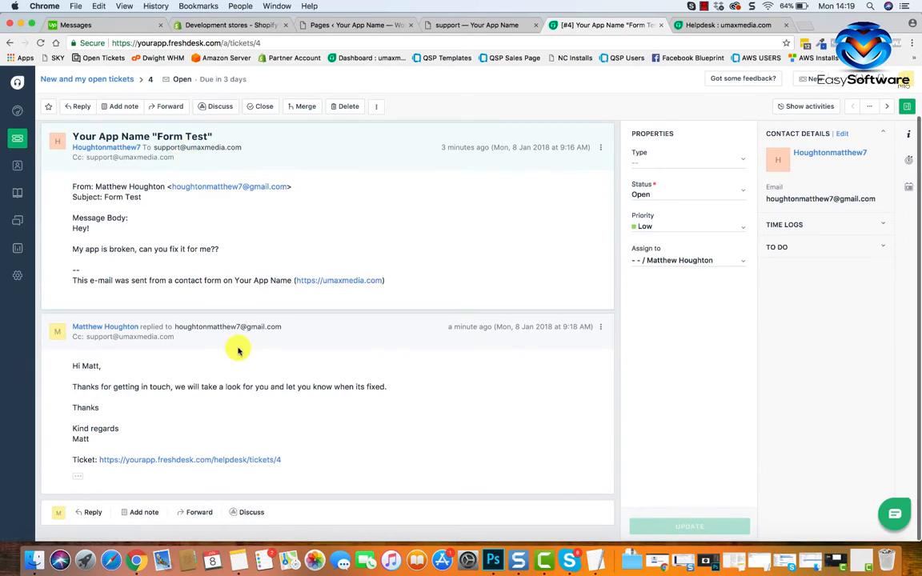
scroll(237, 350, down, 1)
scroll(238, 350, up, 3)
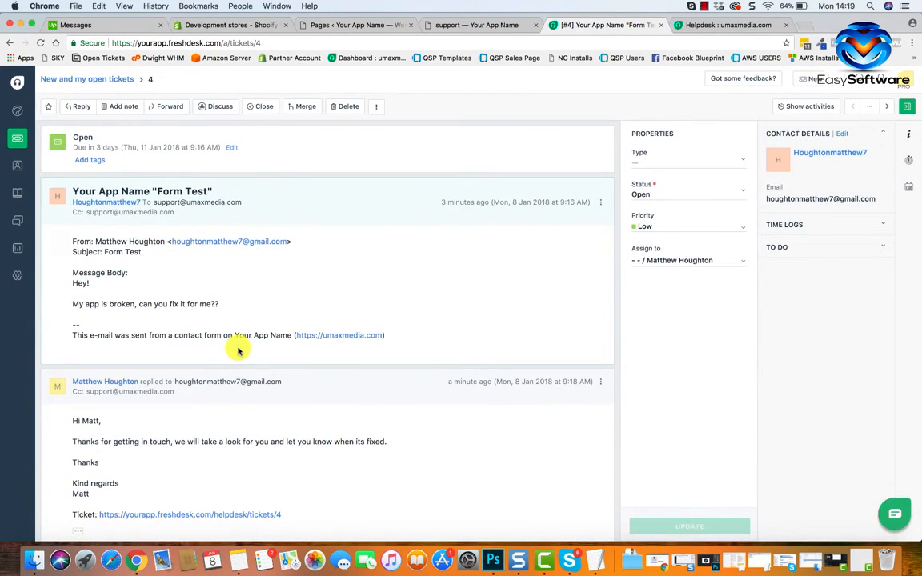
scroll(108, 276, down, 3)
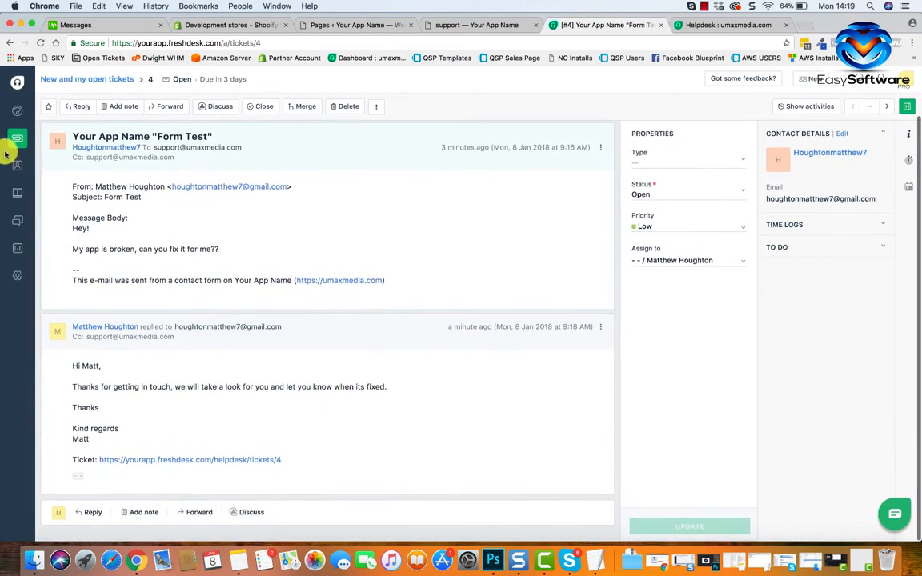
Refresh the ticket list and read the incoming "Re: Re: Your App Name "Form Test"" ticket with its quoted conversation.
click(17, 140)
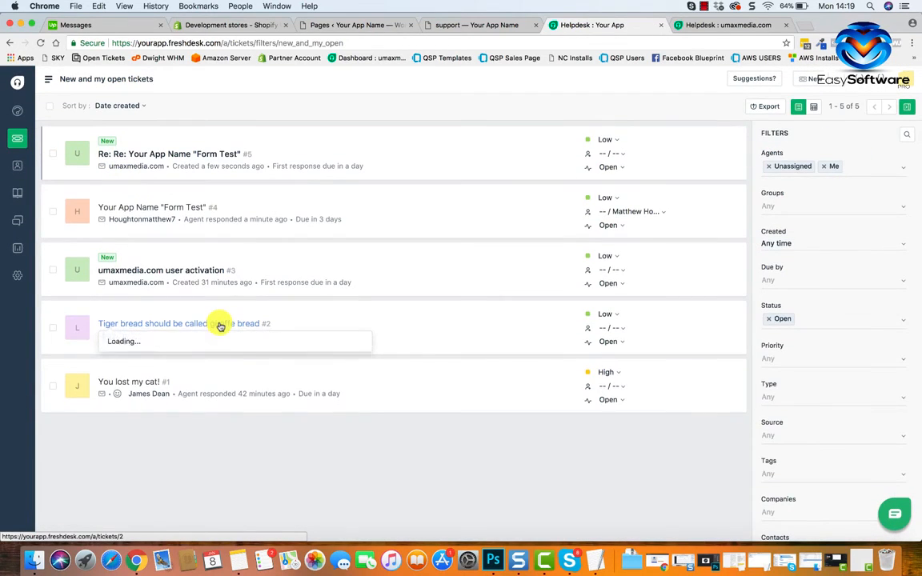
click(199, 152)
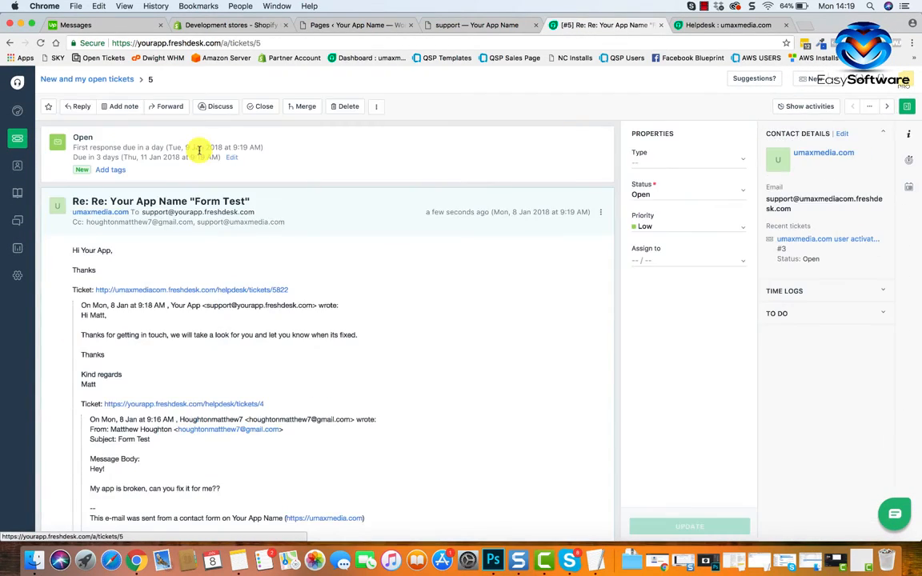
scroll(257, 346, down, 3)
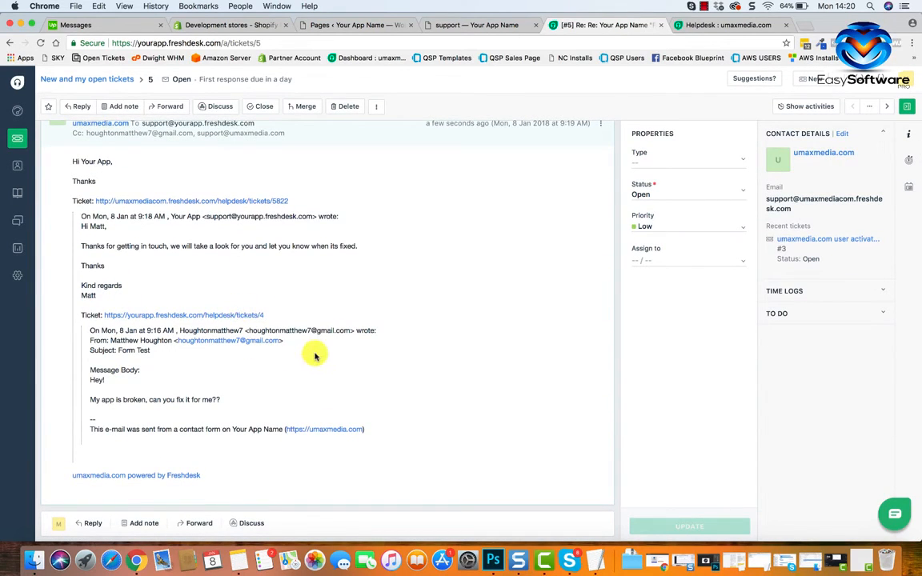
scroll(315, 357, up, 3)
scroll(315, 354, down, 3)
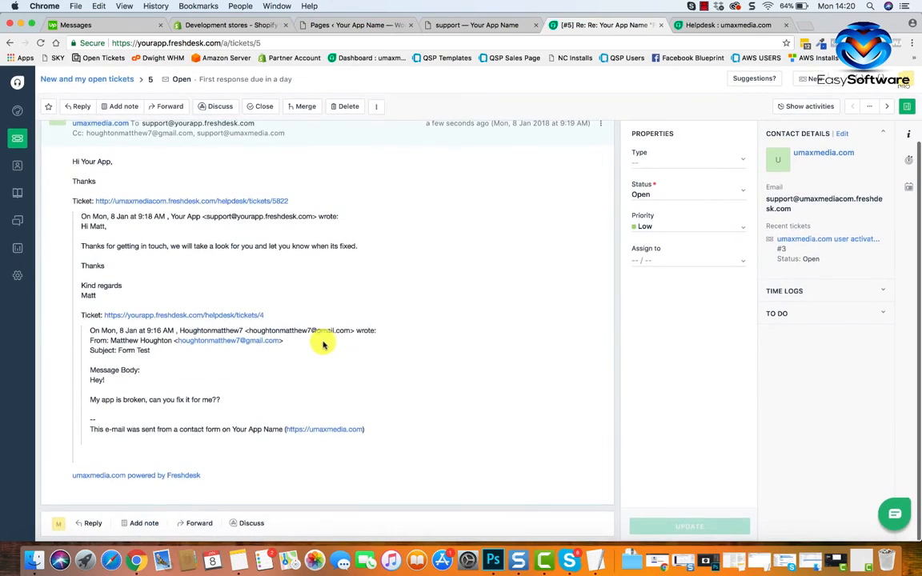
scroll(323, 344, up, 3)
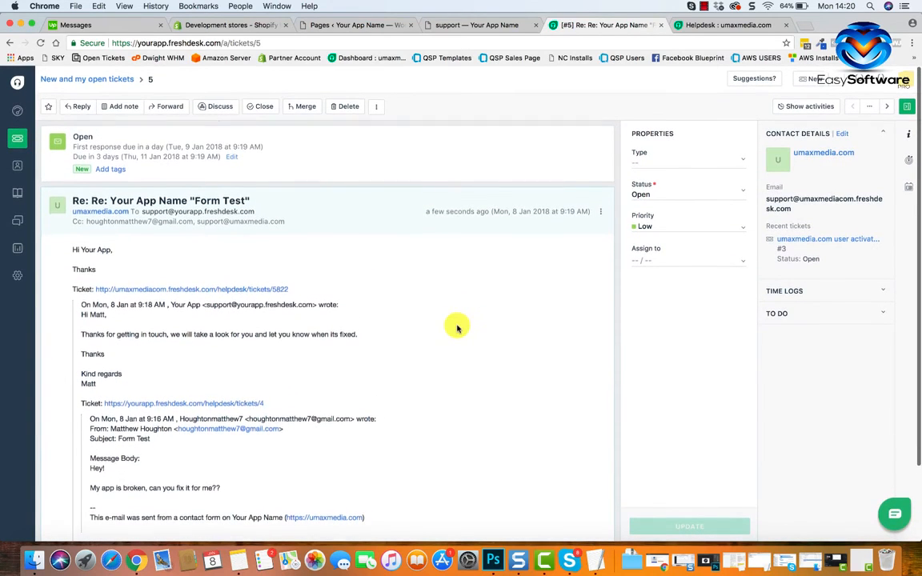
scroll(457, 329, down, 3)
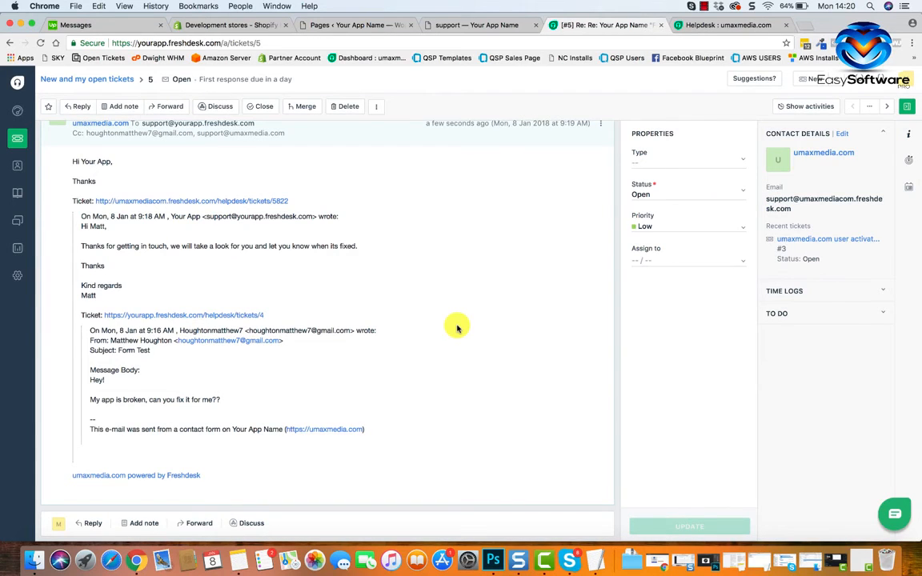
scroll(486, 404, up, 3)
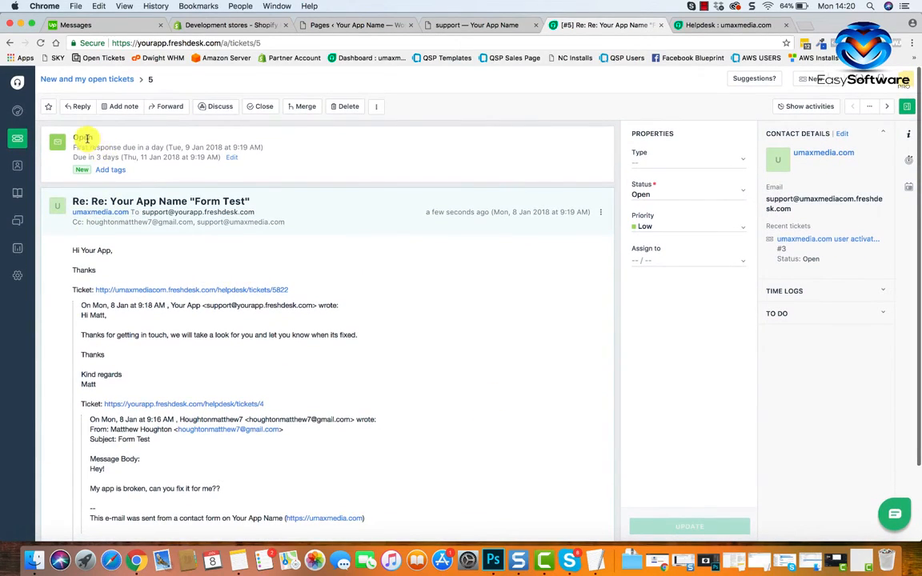
scroll(134, 274, down, 3)
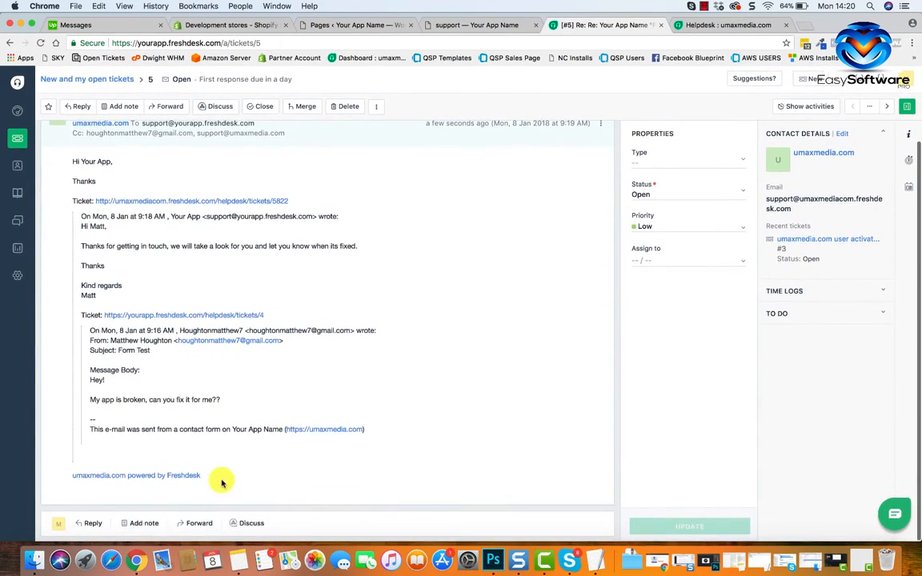
Return to the ticket list, open the original "Form Test" ticket and review the customer's message and the sent reply.
click(17, 138)
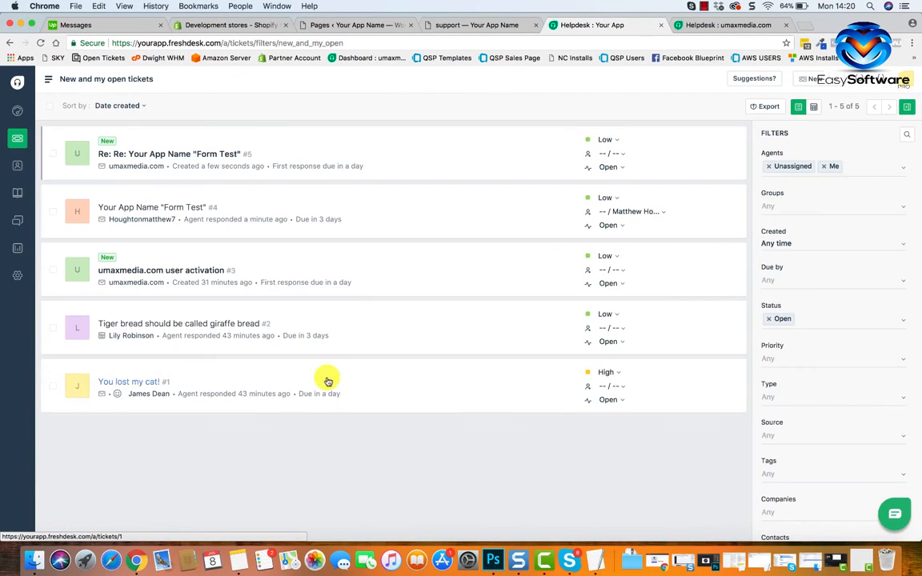
click(169, 206)
scroll(192, 212, down, 3)
scroll(299, 333, up, 3)
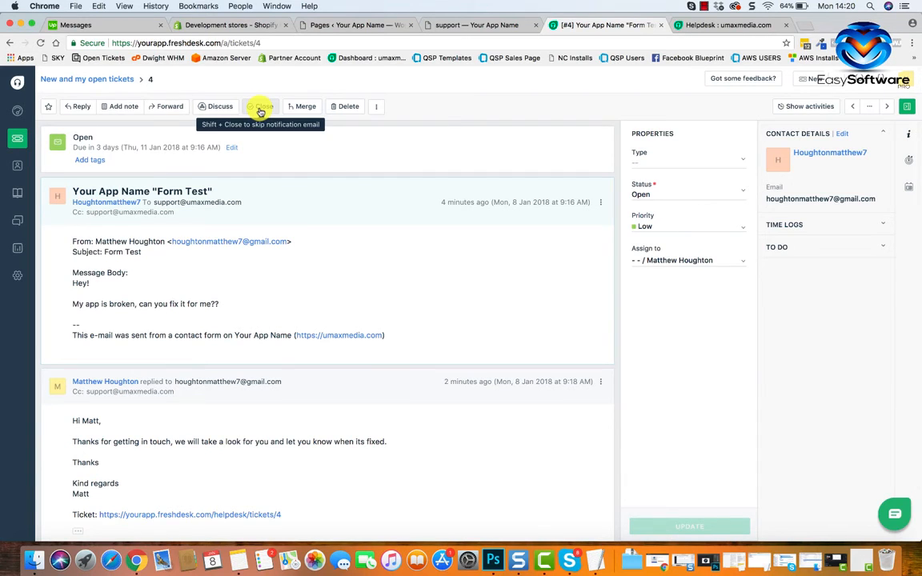
scroll(480, 353, down, 2)
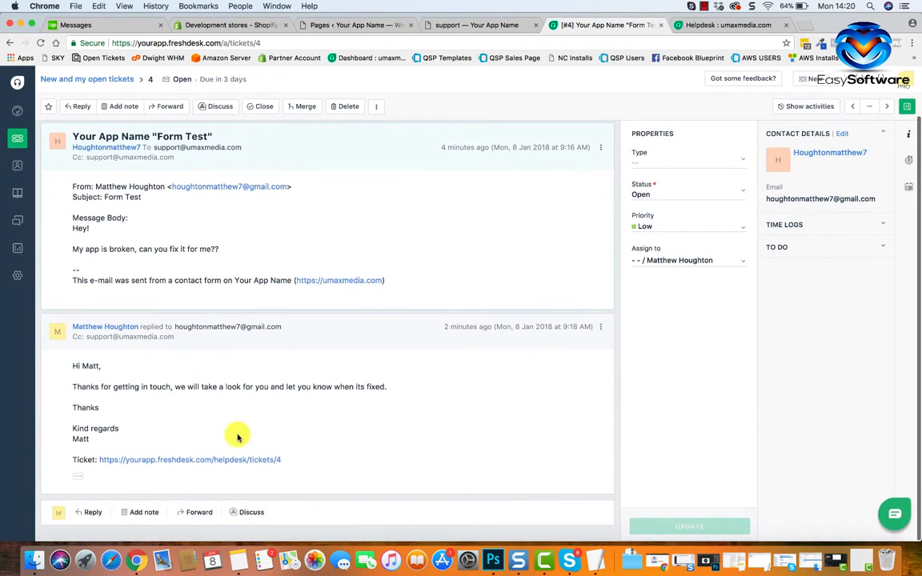
Start another reply to the "Form Test" ticket and show the options for sending it with a status change.
click(91, 512)
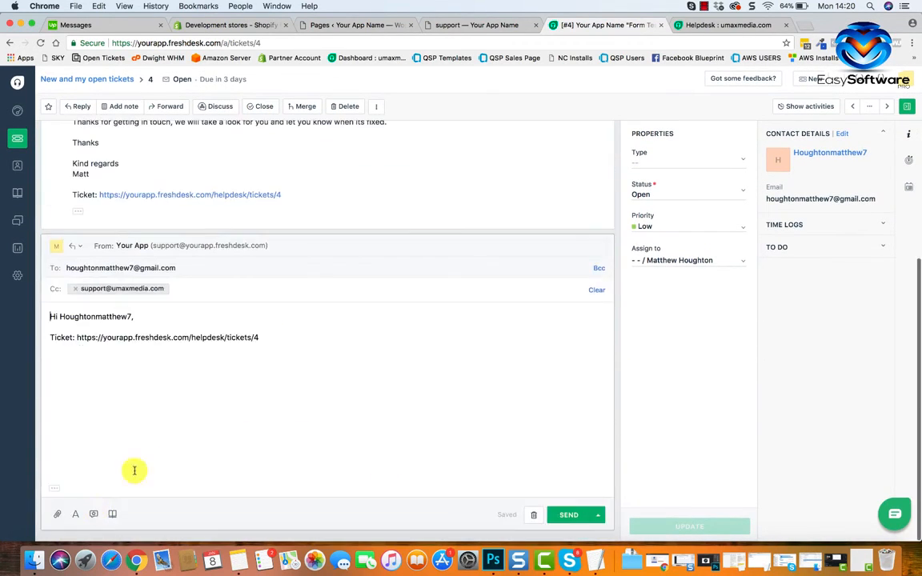
click(598, 515)
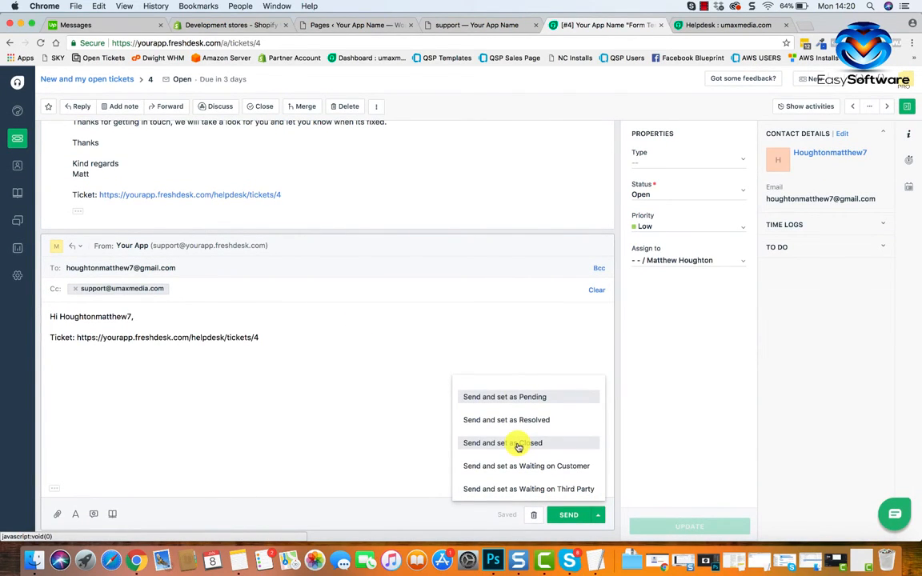
scroll(356, 385, up, 10)
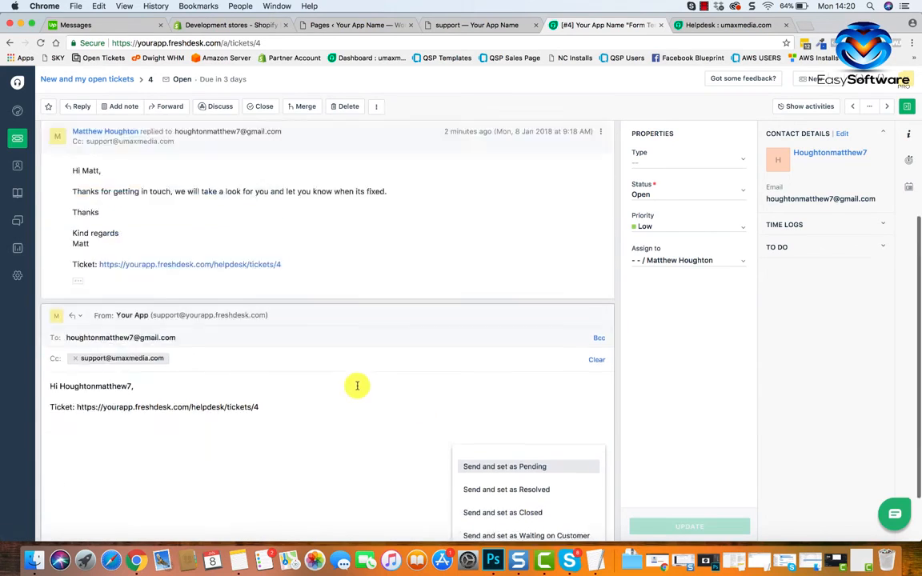
Close the "Form Test" ticket, and bulk-close all the remaining tickets in the new and my open tickets list.
click(256, 108)
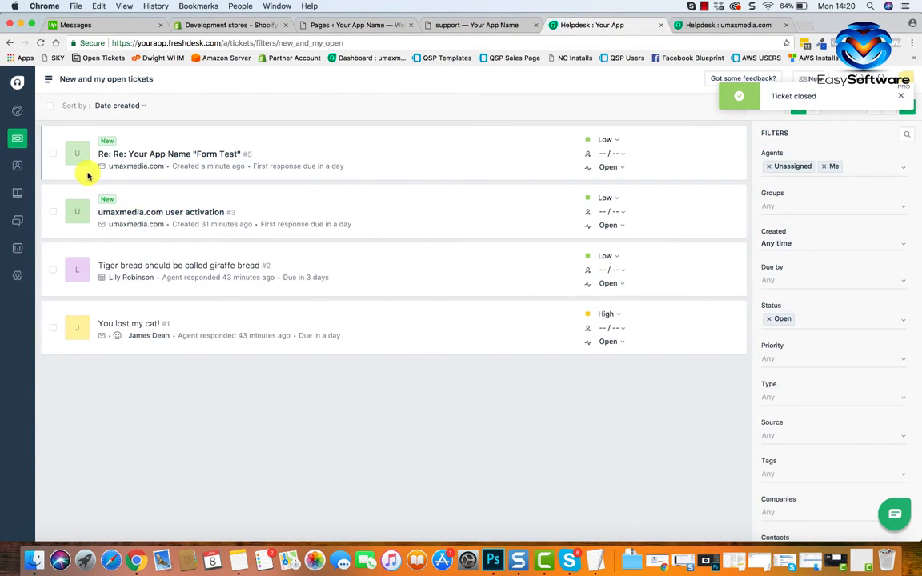
click(53, 153)
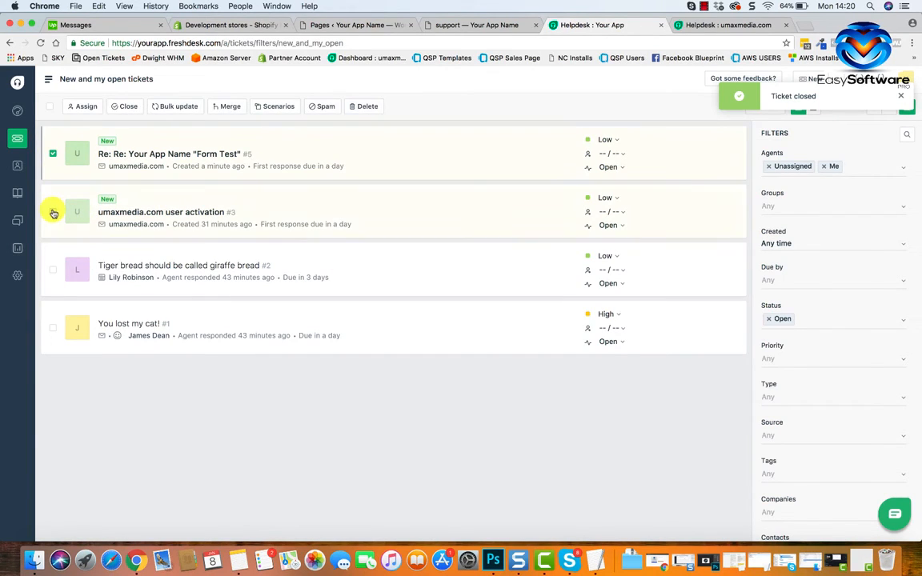
click(52, 212)
click(53, 271)
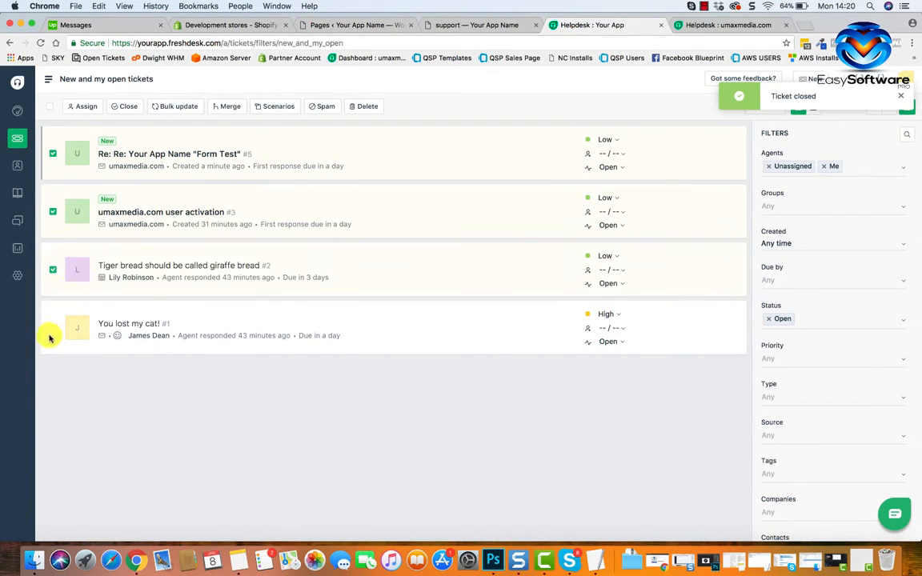
click(52, 329)
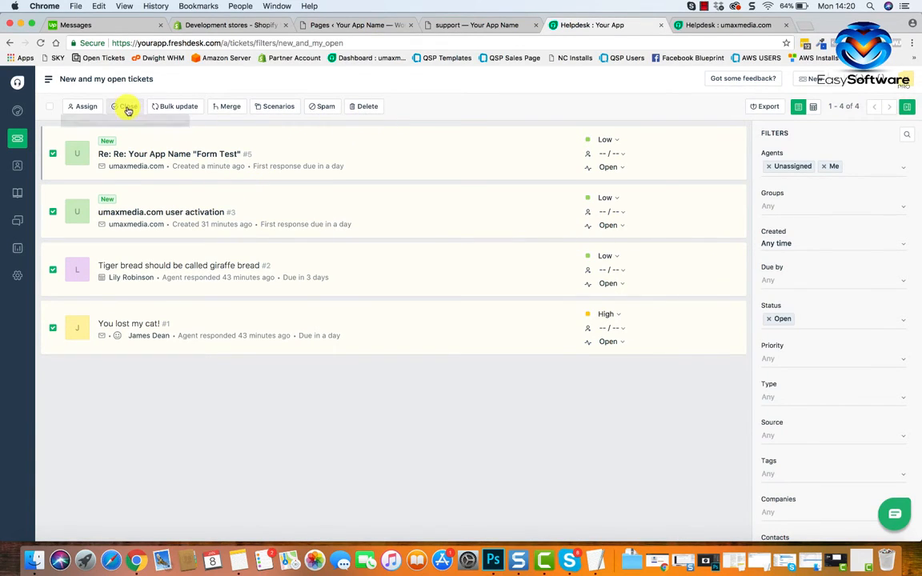
click(127, 108)
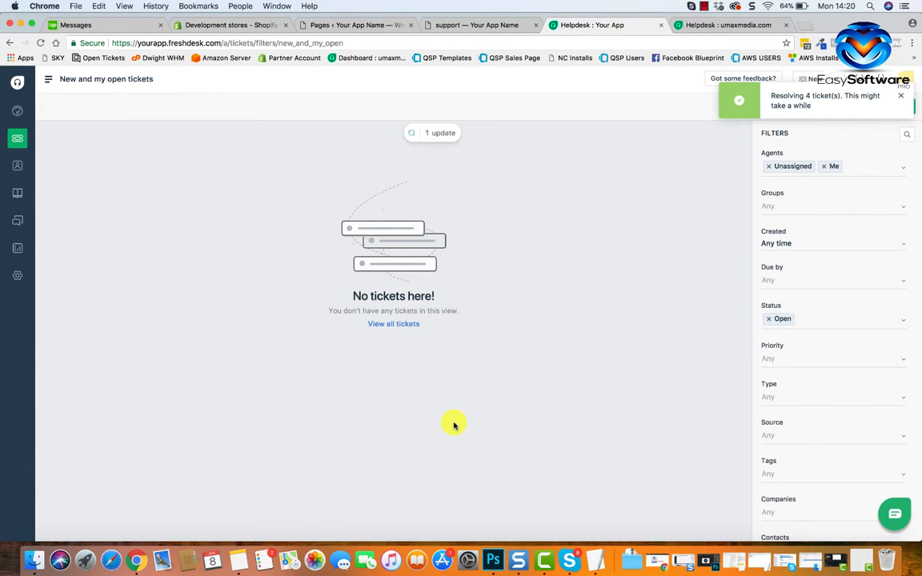
click(901, 96)
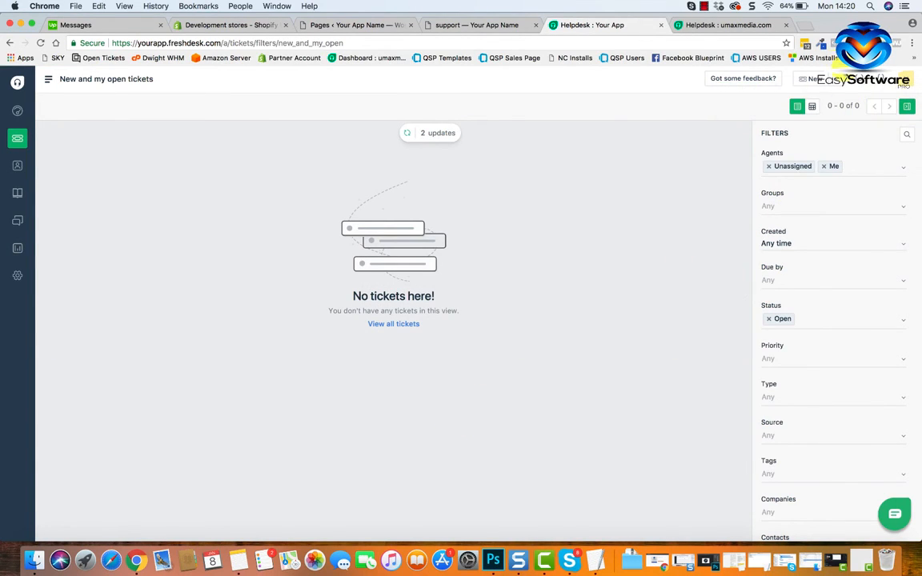
click(856, 79)
click(622, 280)
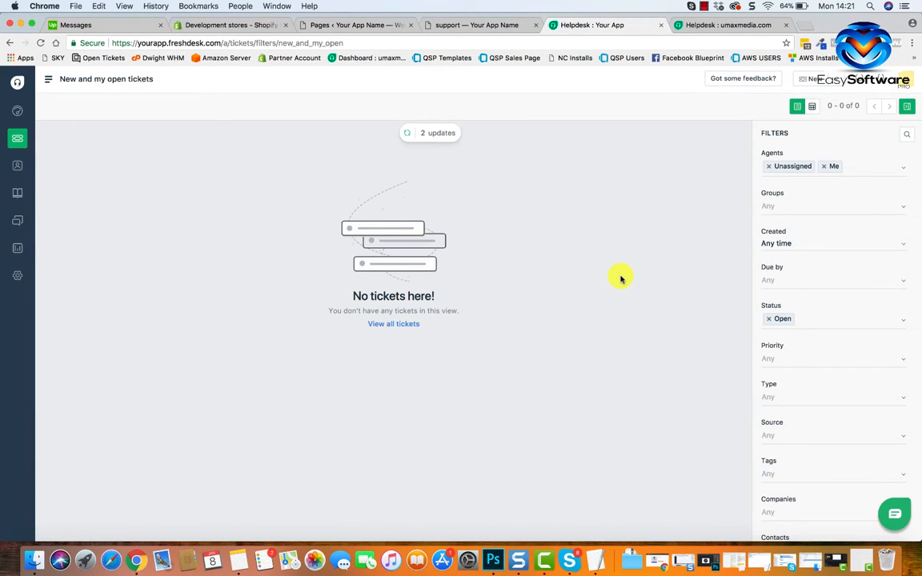
Return to the site's support page and review its help sections and contact form.
click(466, 24)
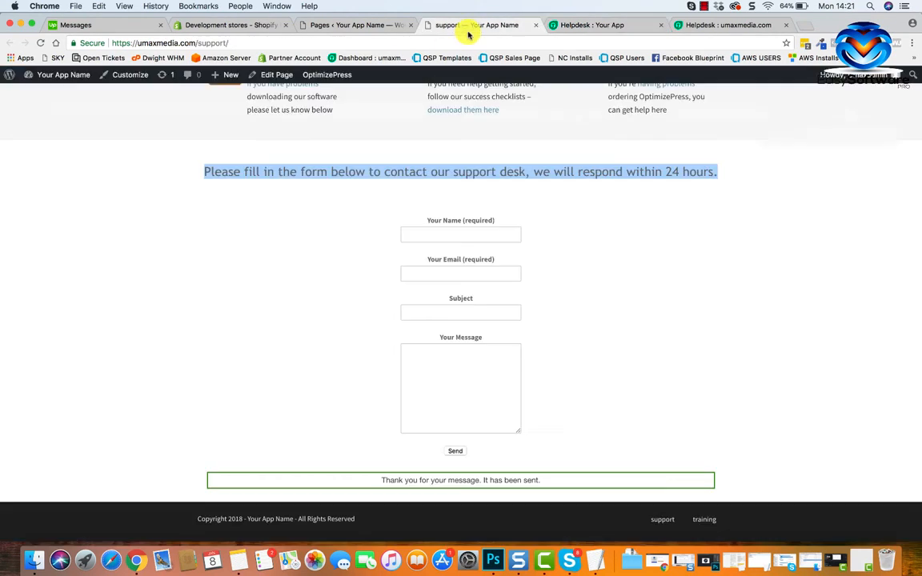
click(566, 302)
scroll(566, 302, up, 5)
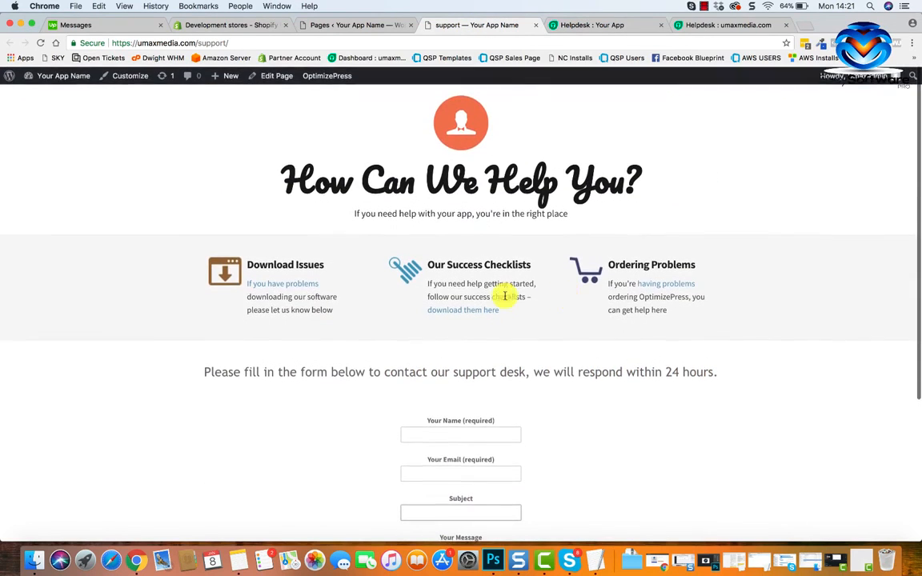
scroll(480, 361, down, 3)
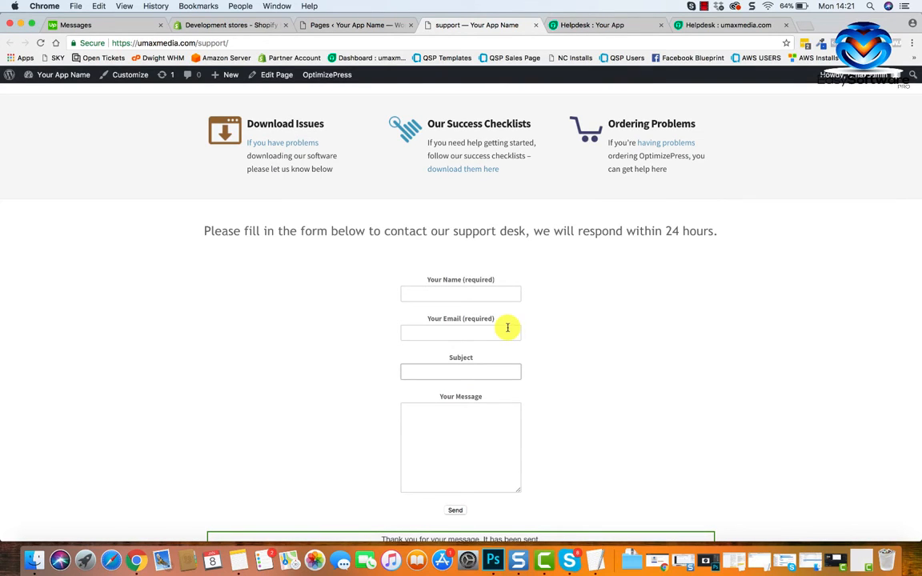
scroll(576, 303, up, 3)
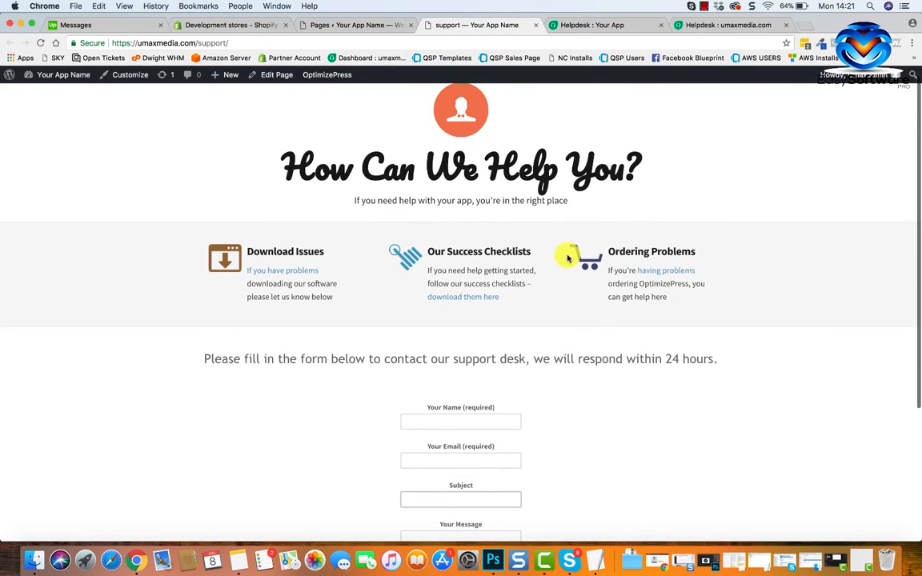